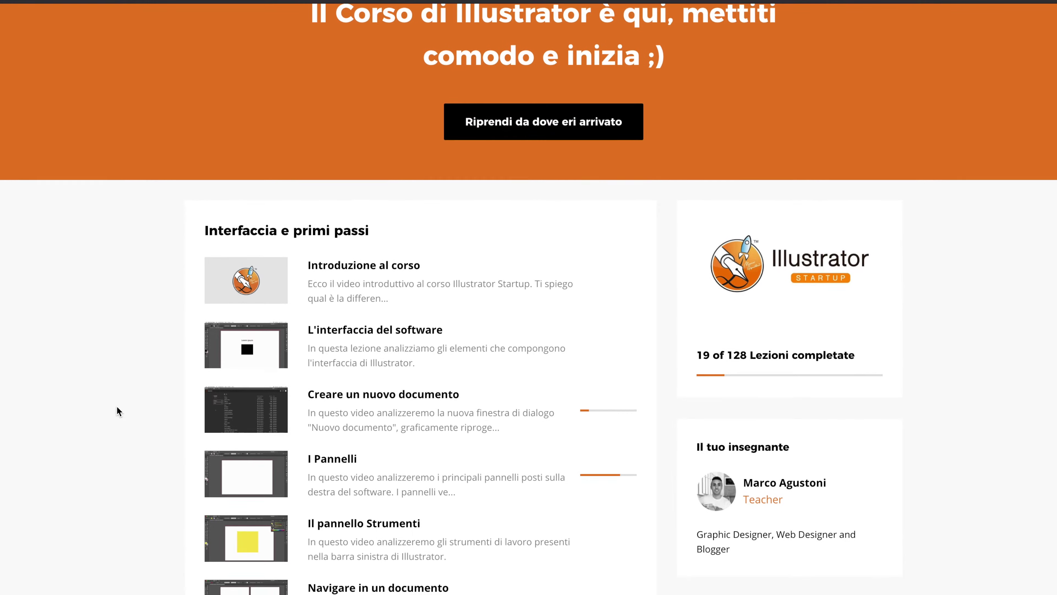
- Scroll the Grafigata Academy lesson list down to the 'Modifica e gestione del colore' section
scroll(117, 407, down, 1)
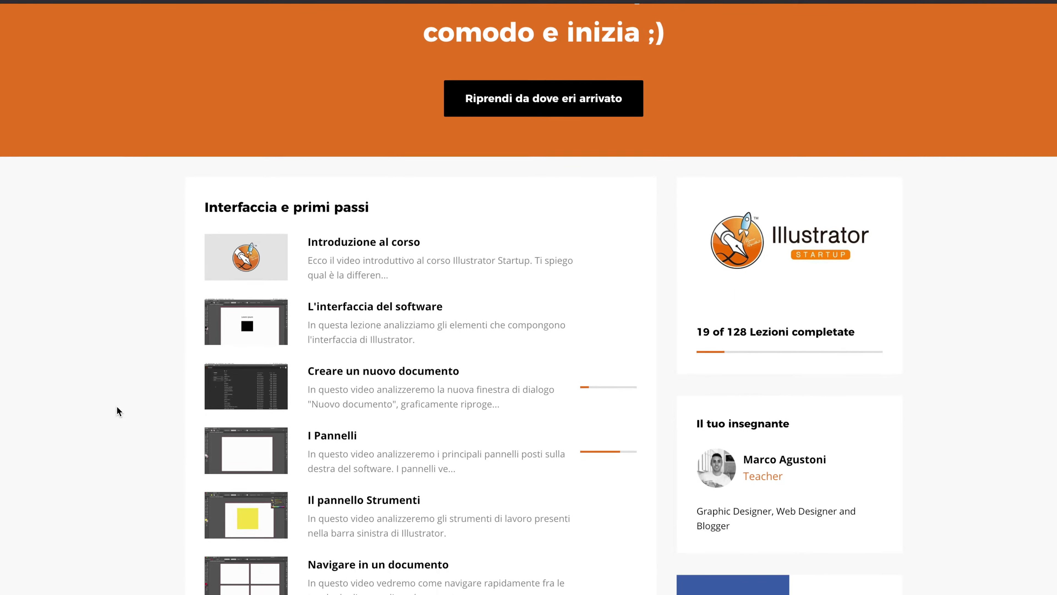
scroll(117, 407, down, 2)
scroll(117, 407, down, 3)
scroll(117, 411, down, 1)
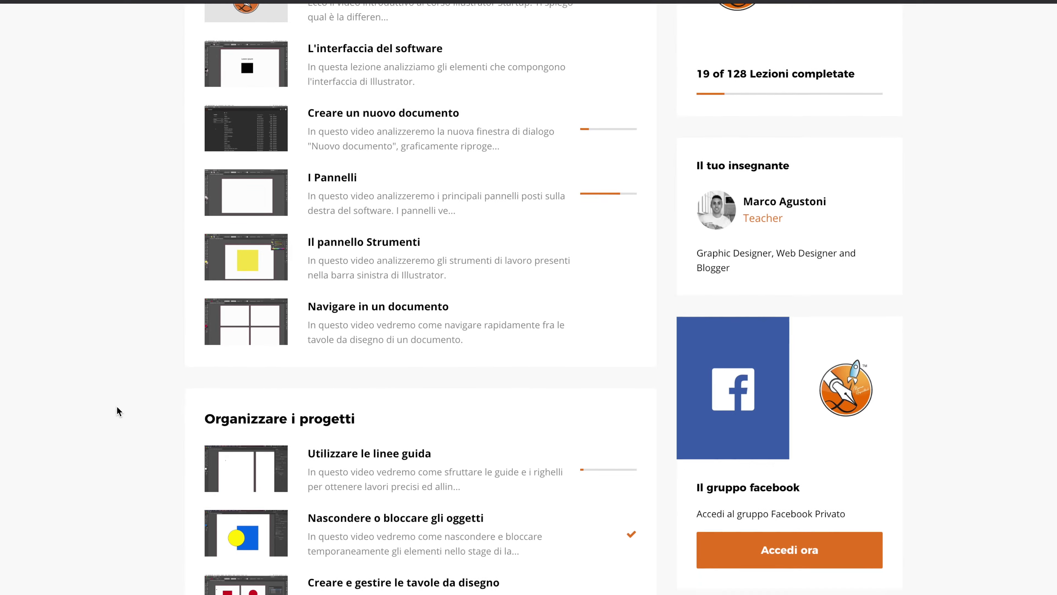
scroll(117, 411, down, 1)
scroll(117, 411, down, 3)
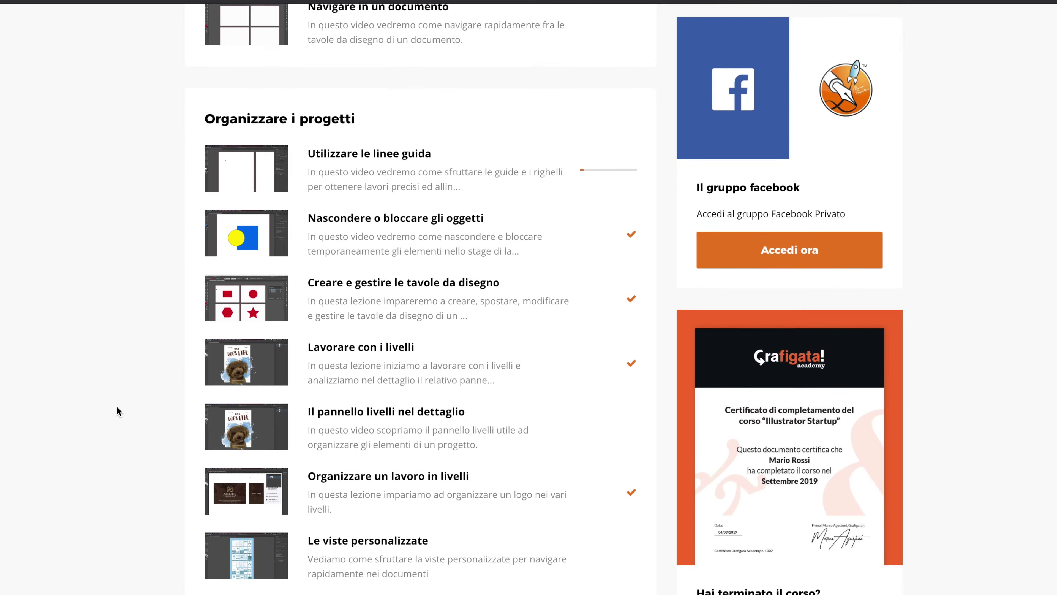
scroll(118, 411, down, 3)
scroll(118, 411, down, 2)
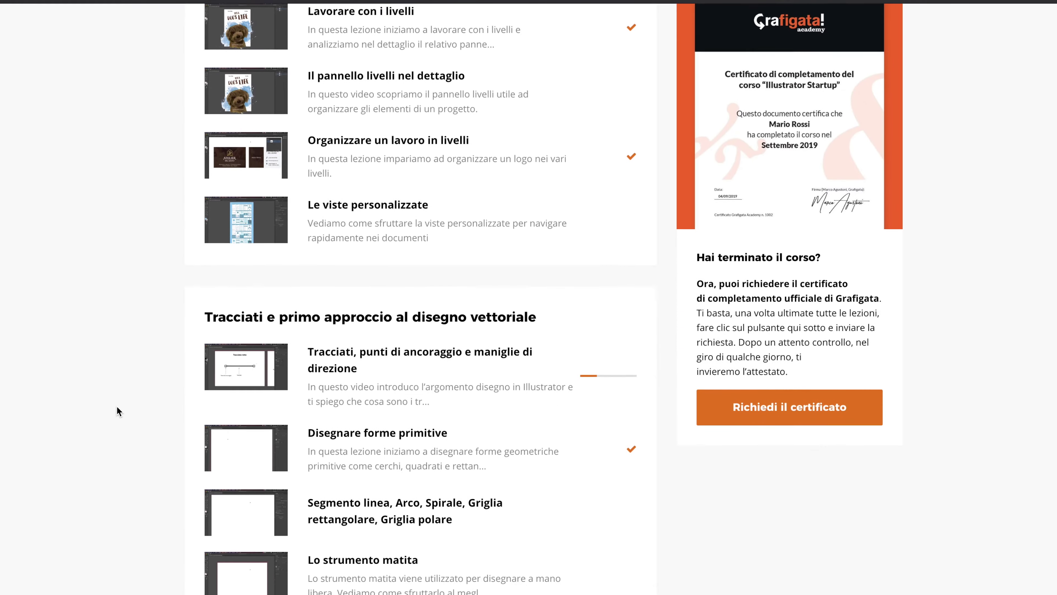
scroll(117, 411, down, 1)
scroll(118, 411, down, 1)
scroll(117, 411, down, 3)
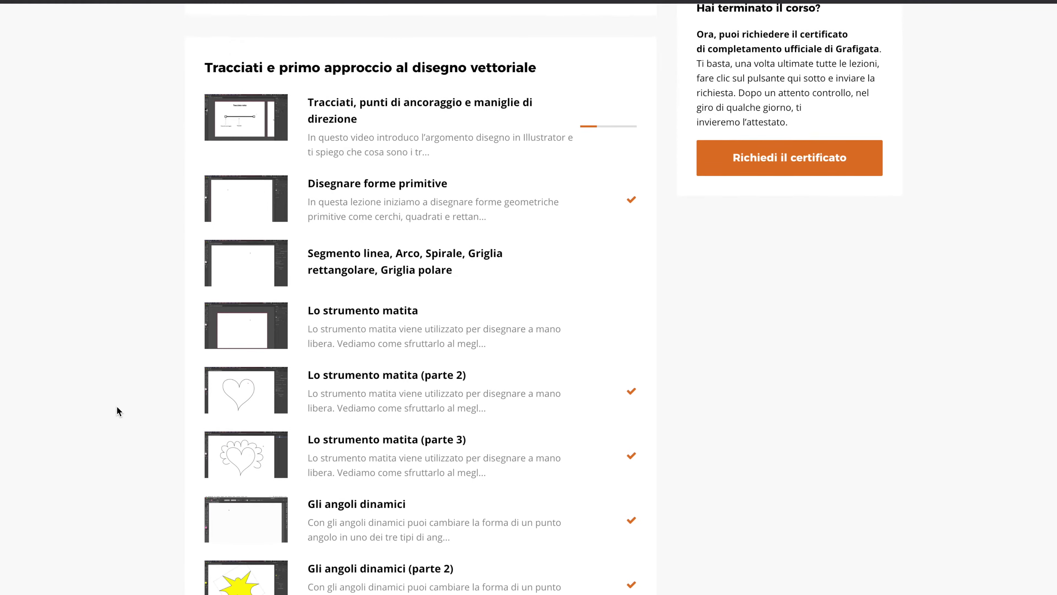
scroll(117, 411, down, 3)
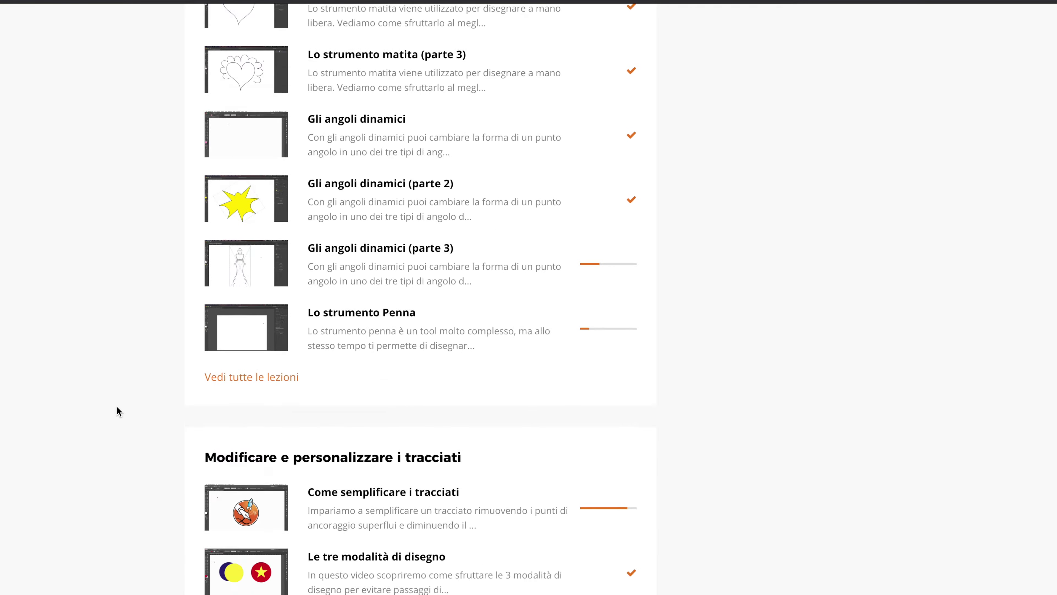
scroll(117, 412, down, 2)
scroll(117, 411, down, 1)
scroll(118, 411, down, 2)
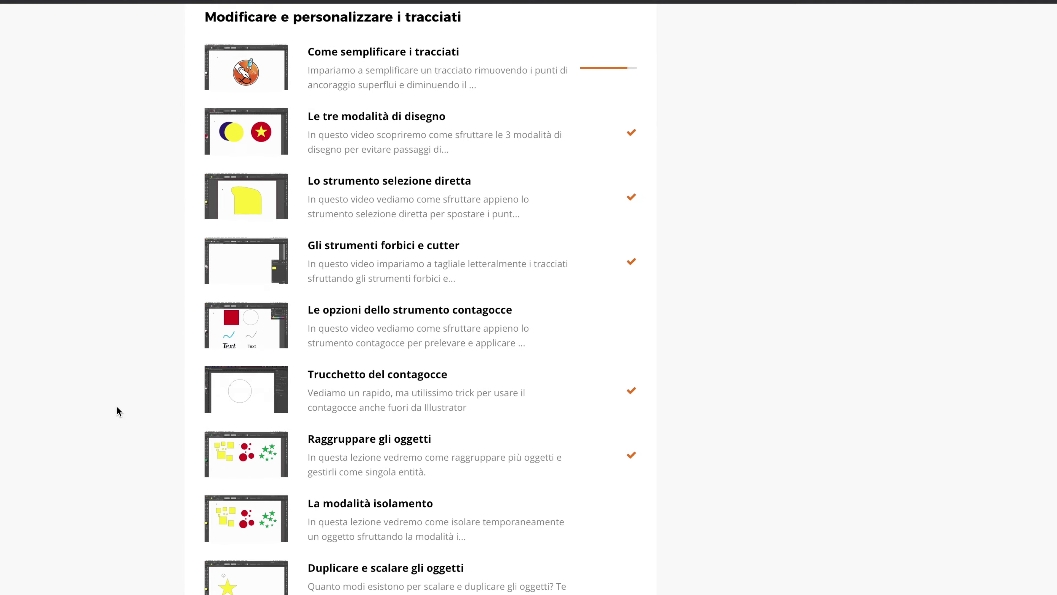
scroll(118, 411, down, 2)
scroll(118, 411, down, 1)
scroll(118, 412, down, 3)
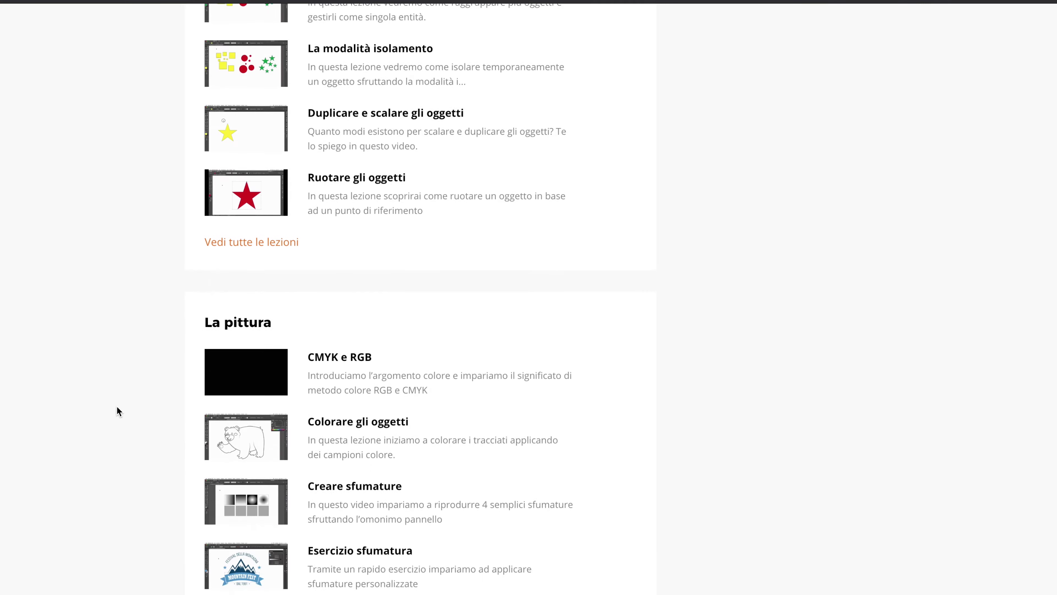
scroll(117, 411, down, 3)
scroll(118, 411, down, 1)
scroll(117, 407, down, 3)
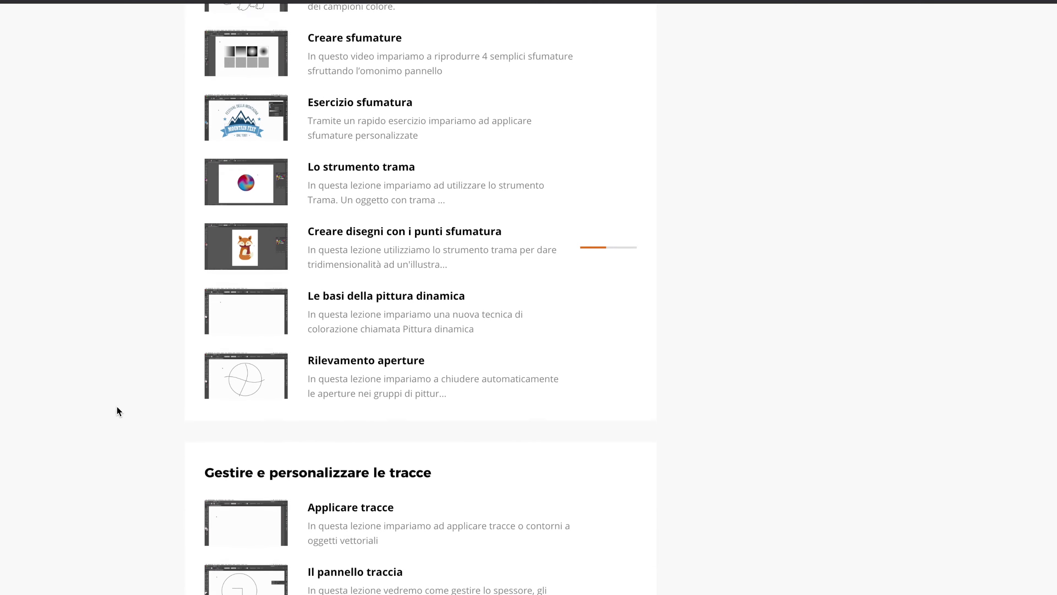
scroll(117, 407, down, 2)
scroll(117, 408, down, 1)
scroll(117, 408, down, 1)
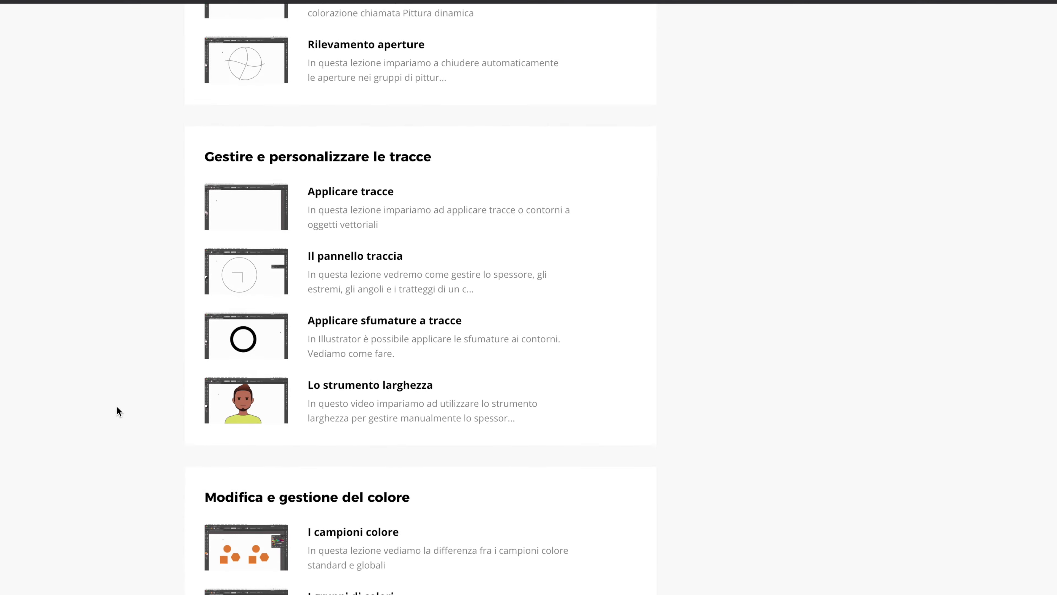
scroll(117, 407, down, 3)
scroll(117, 408, down, 1)
scroll(117, 407, down, 1)
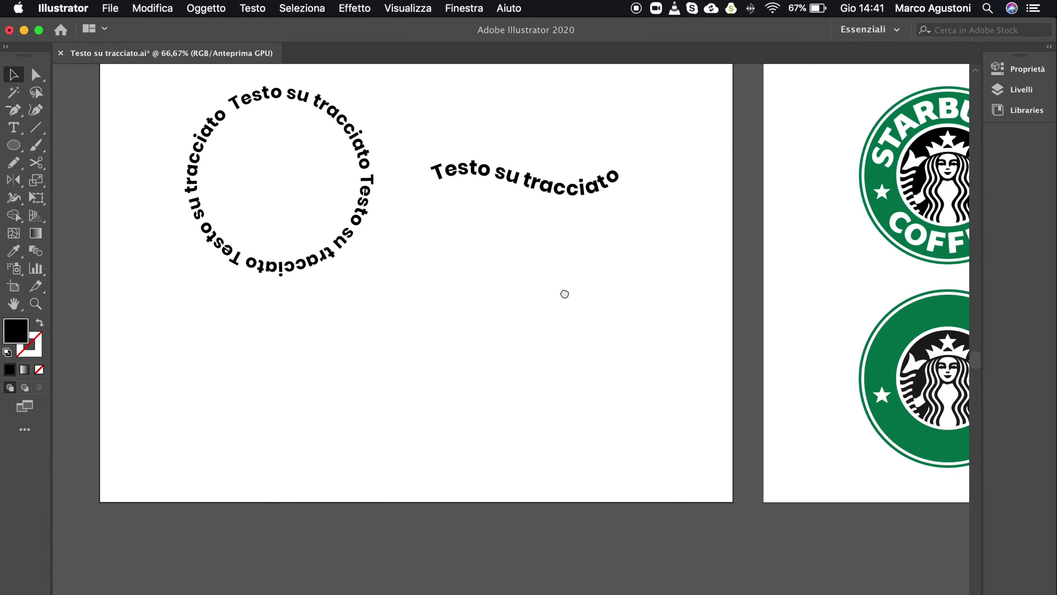
- Zoom to 100% on the circular path text and show the Type tool flyout
drag(564, 294, 564, 301)
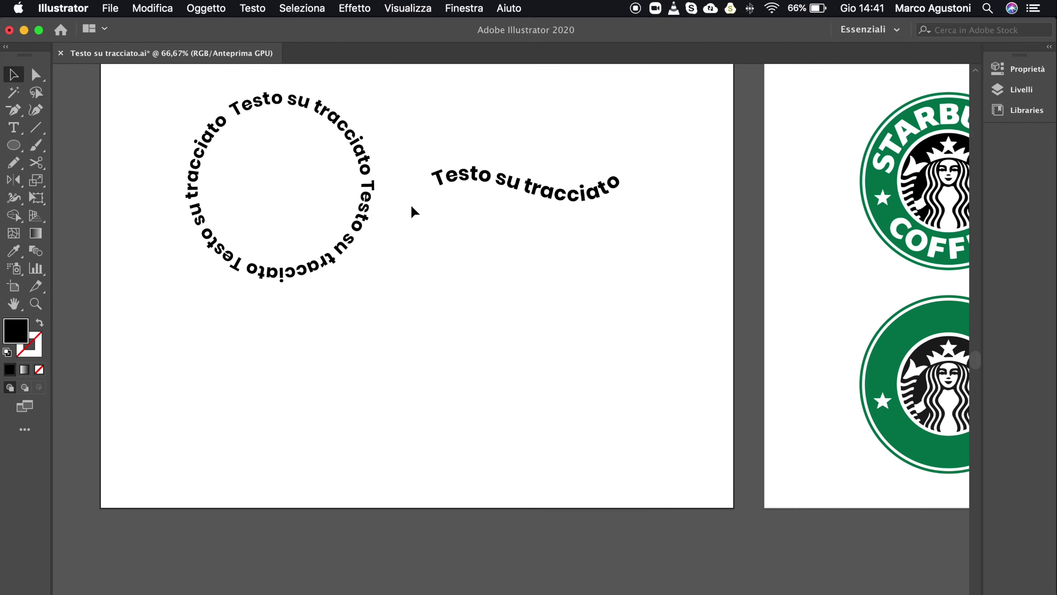
key(super+1)
drag(389, 201, 485, 254)
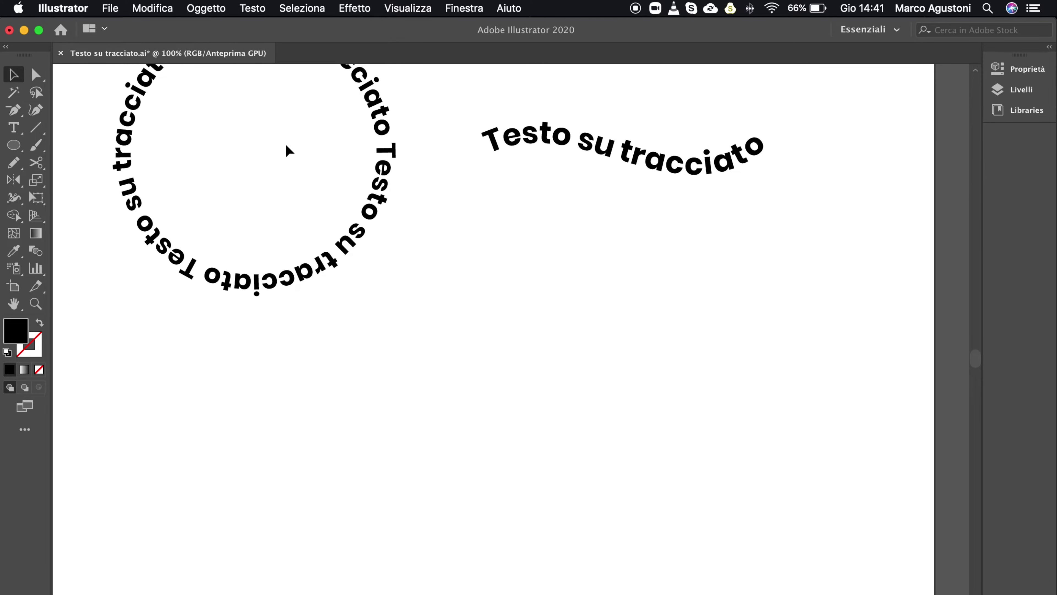
click(14, 129)
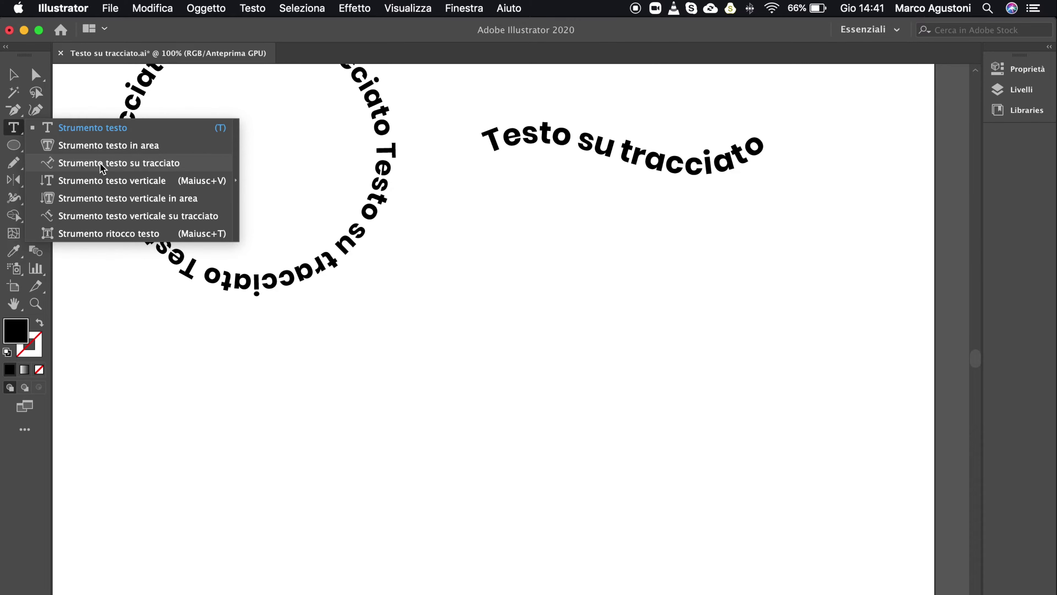
- Draw a circle below the circular text, nudge it up-left, and swap its black fill to stroke
click(15, 146)
right_click(17, 149)
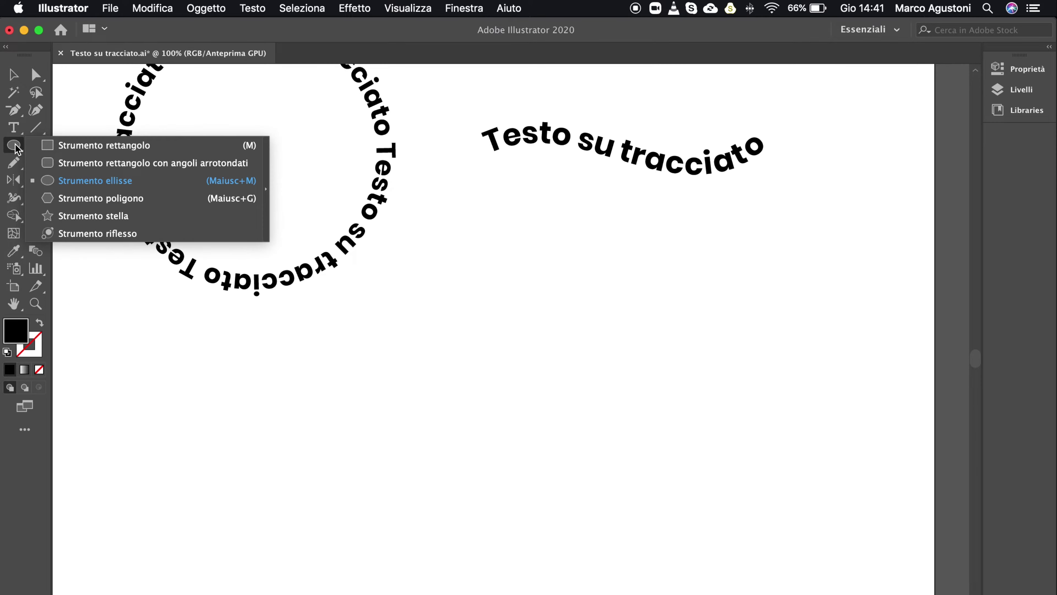
click(105, 183)
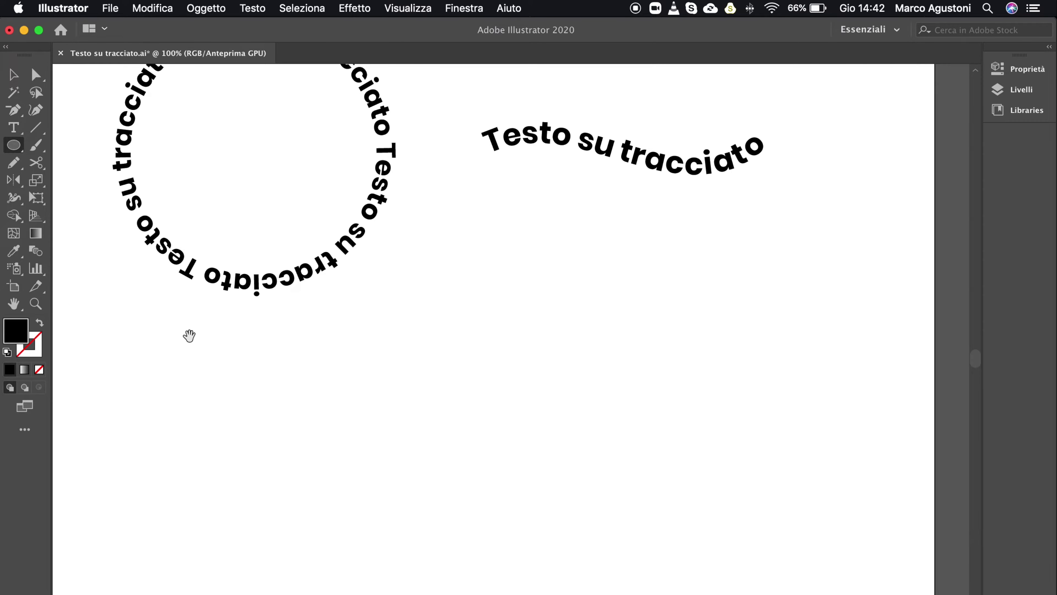
mouse_move(189, 335)
mouse_down()
mouse_move(350, 262)
mouse_move(557, 502)
mouse_up()
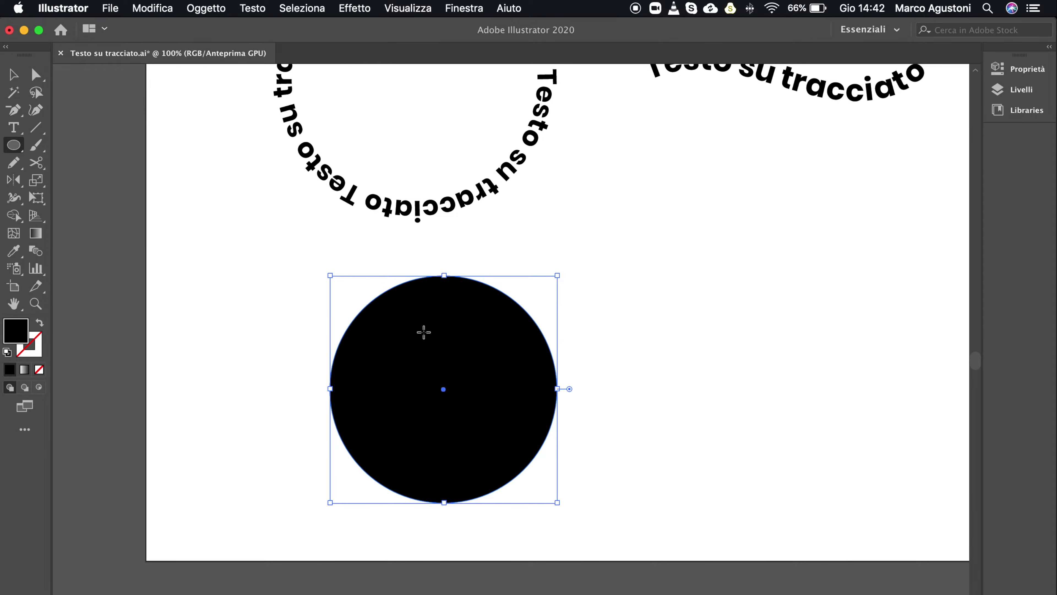
key(v)
drag(378, 319, 356, 312)
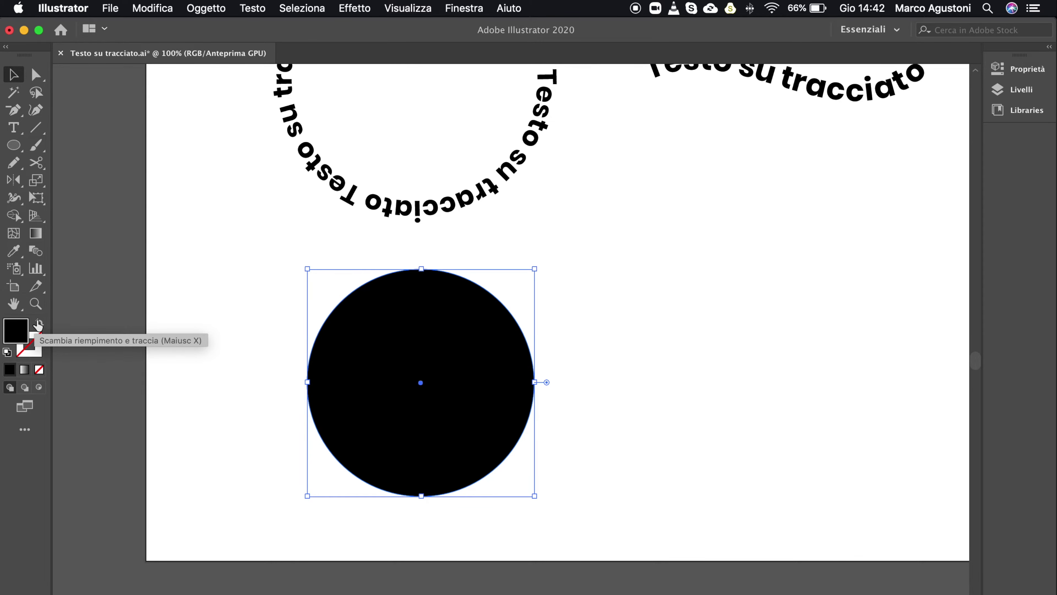
click(38, 324)
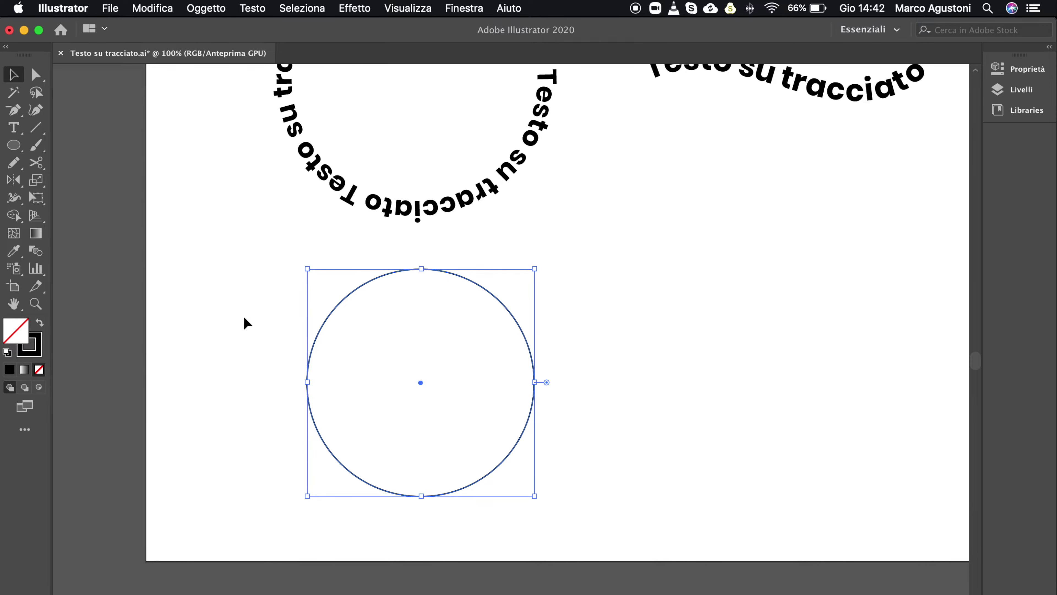
- Nudge the circular text slightly upward and select the Type on a Path tool
scroll(383, 308, up, 2)
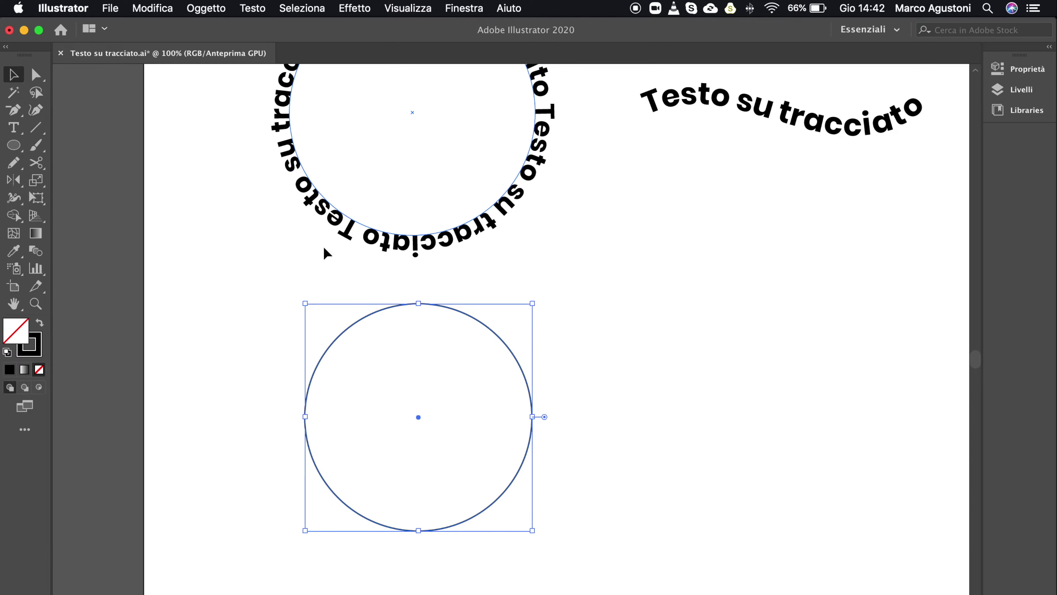
click(261, 189)
scroll(416, 333, up, 2)
drag(436, 292, 436, 300)
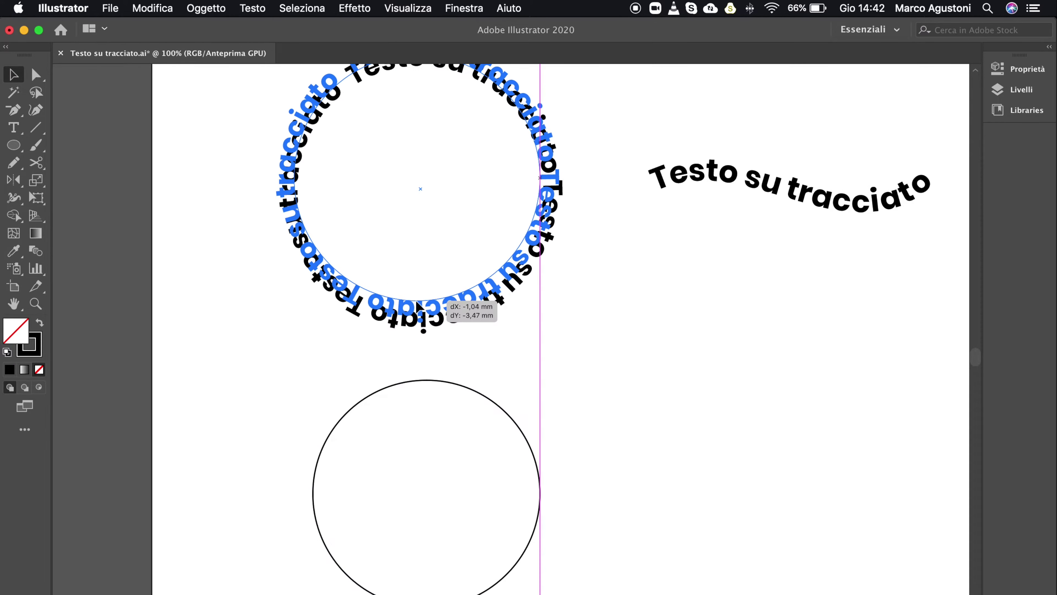
drag(416, 401, 422, 307)
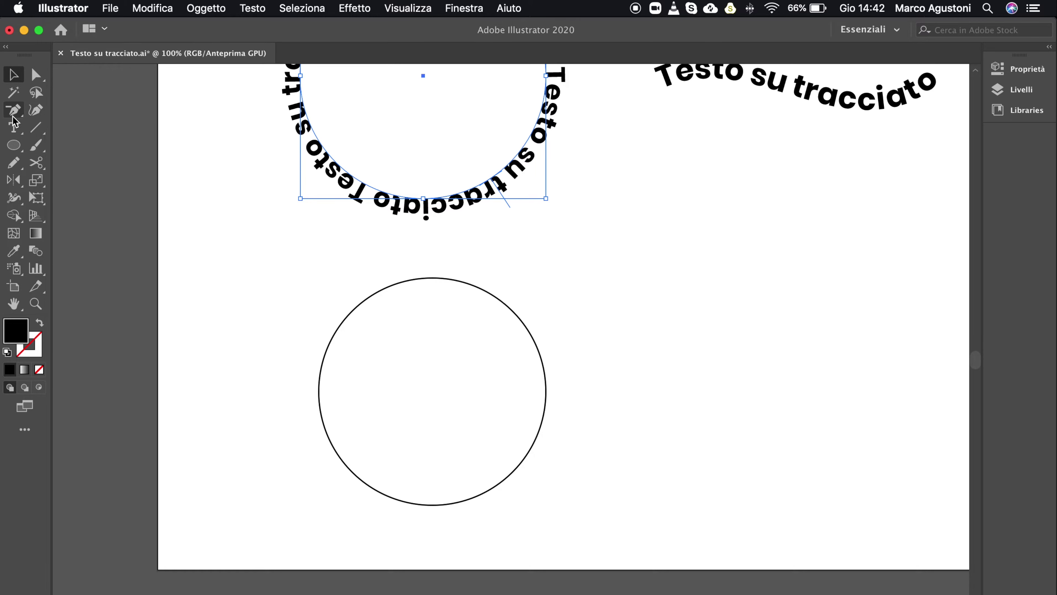
drag(13, 125, 129, 165)
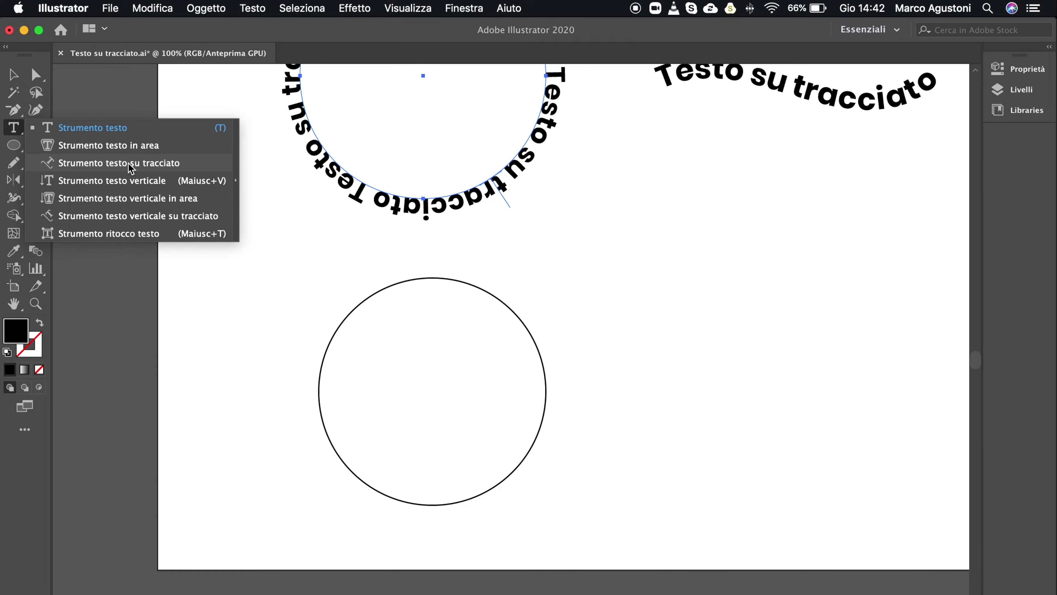
click(129, 165)
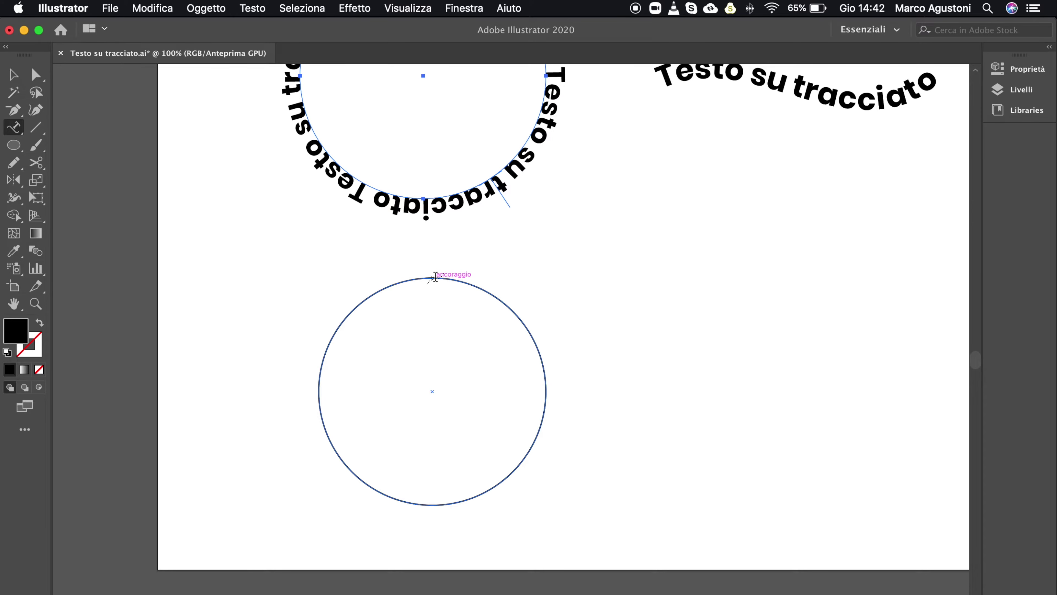
- Place Lorem ipsum text on the lower circle, zoom to 150%, and open its Character panel
click(435, 276)
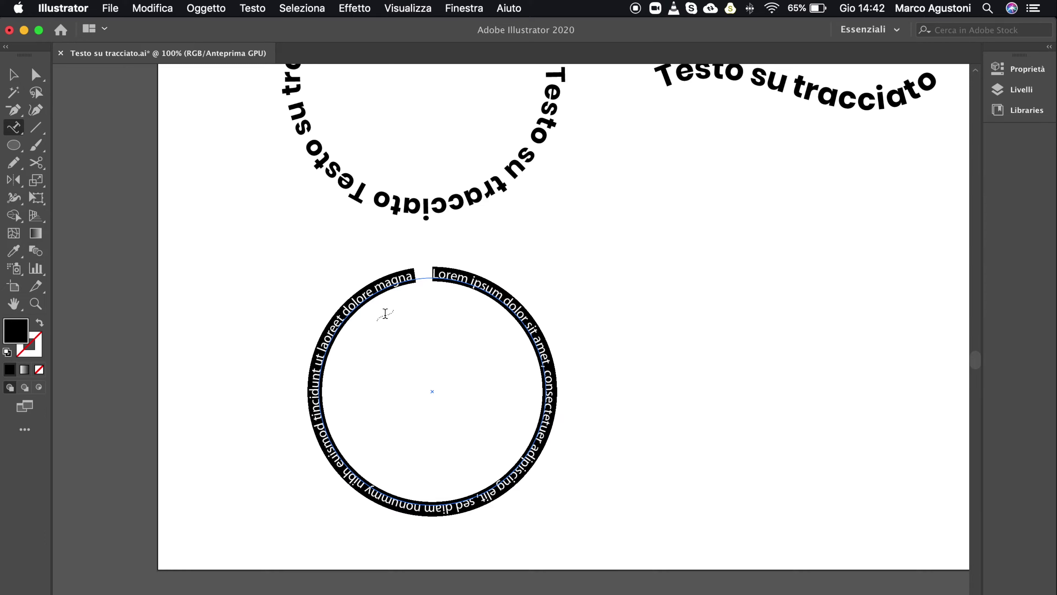
click(14, 75)
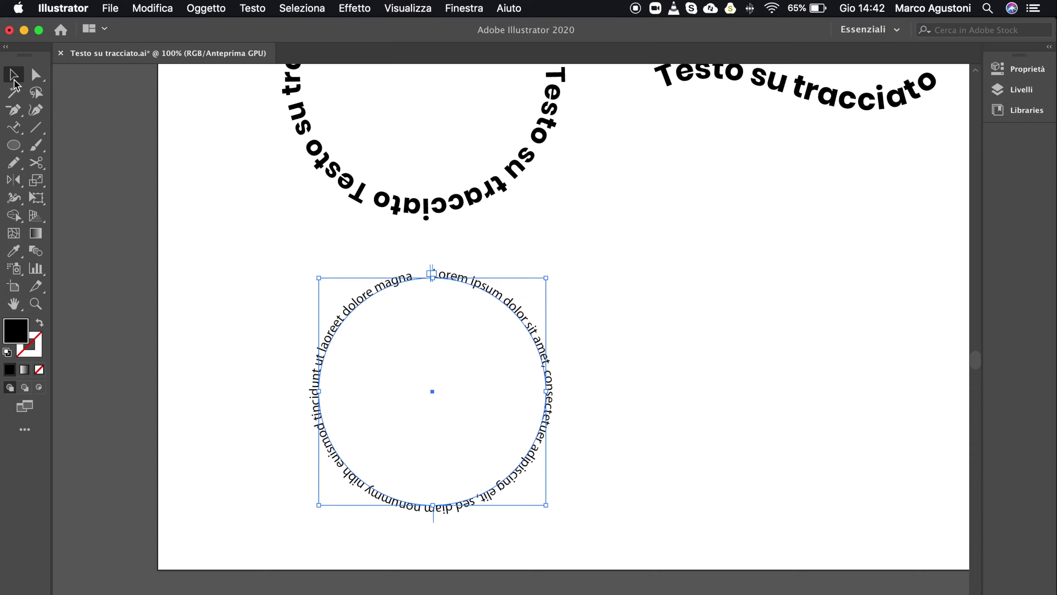
click(122, 212)
key(super+plus)
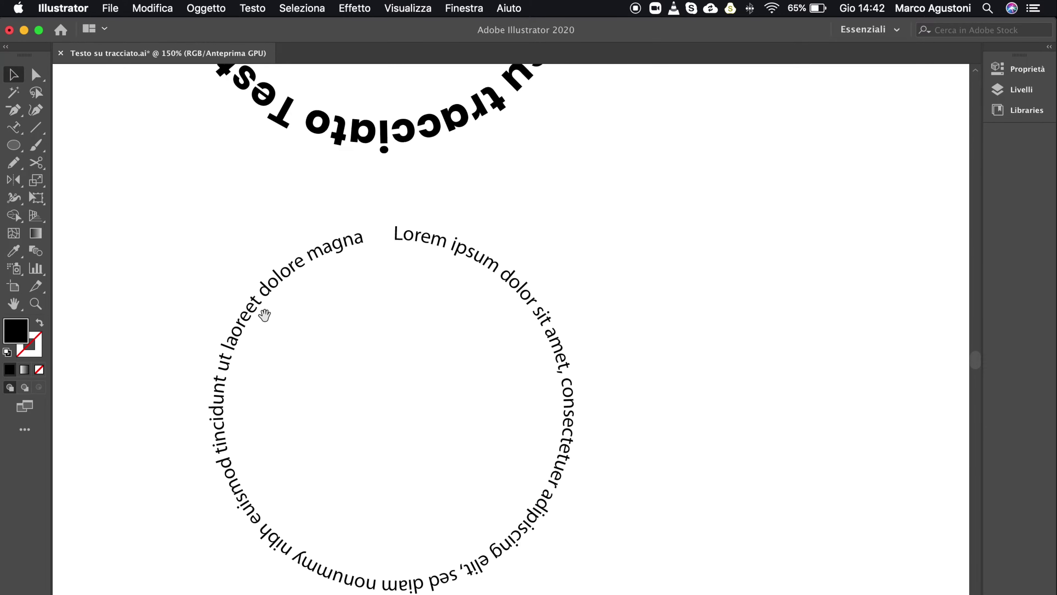
scroll(373, 217, down, 3)
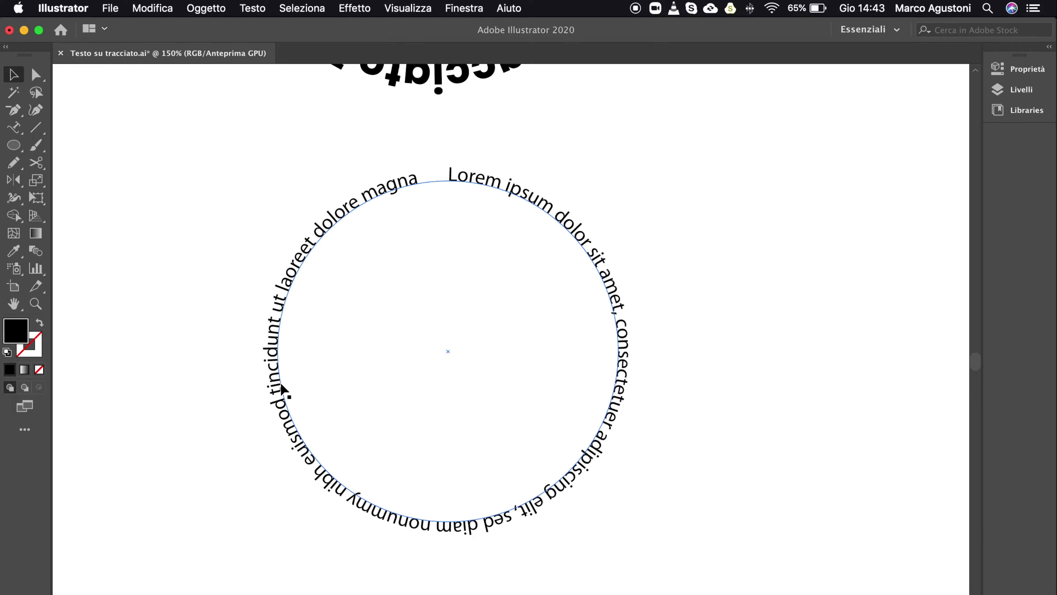
click(473, 179)
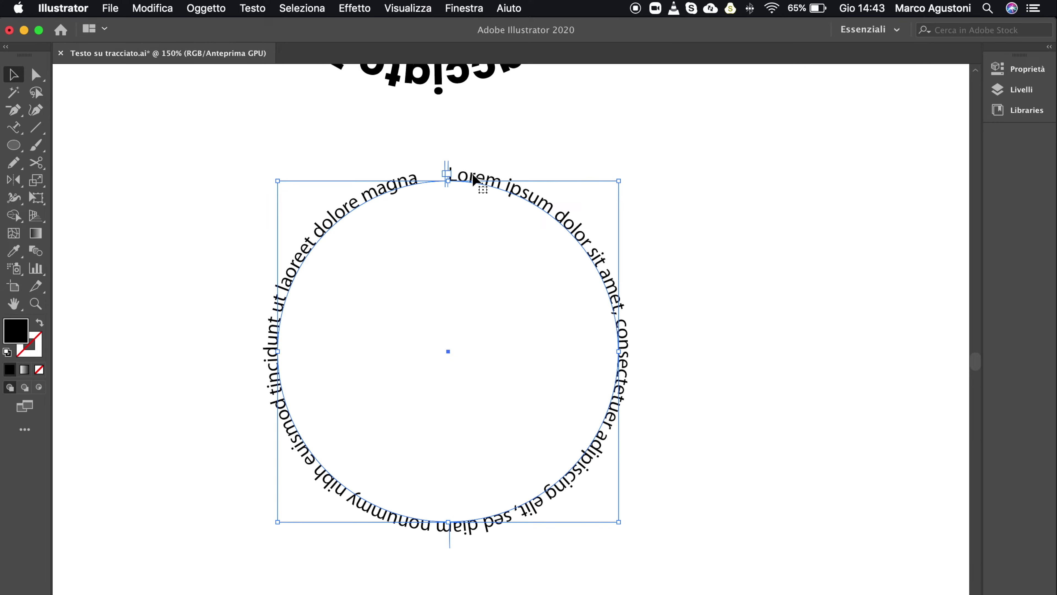
key(super+t)
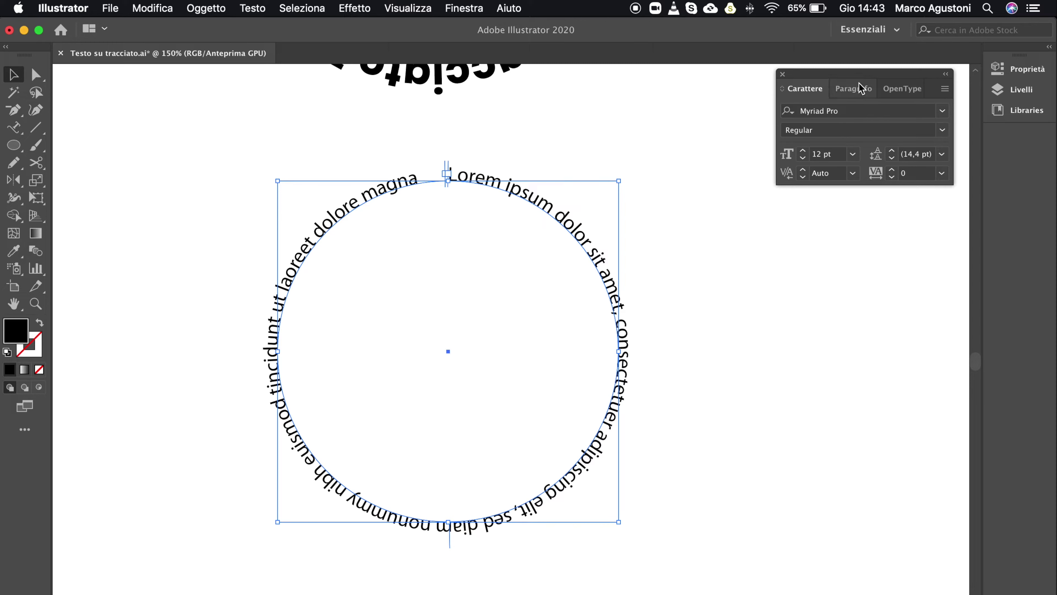
- Raise the circular Lorem ipsum text from 12 pt to 16 pt and zoom to 200%
drag(861, 80, 845, 87)
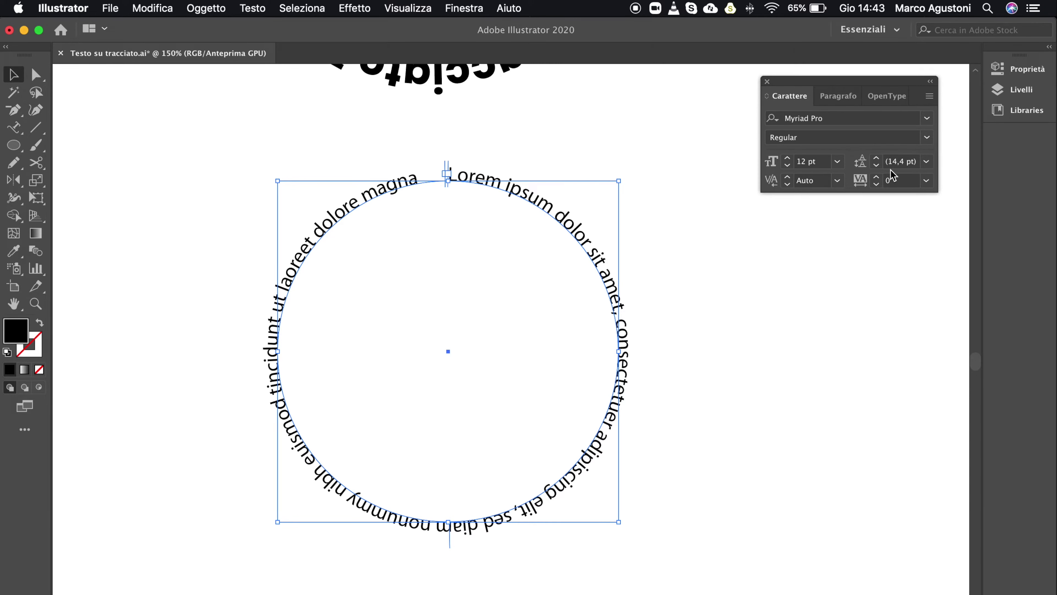
click(847, 120)
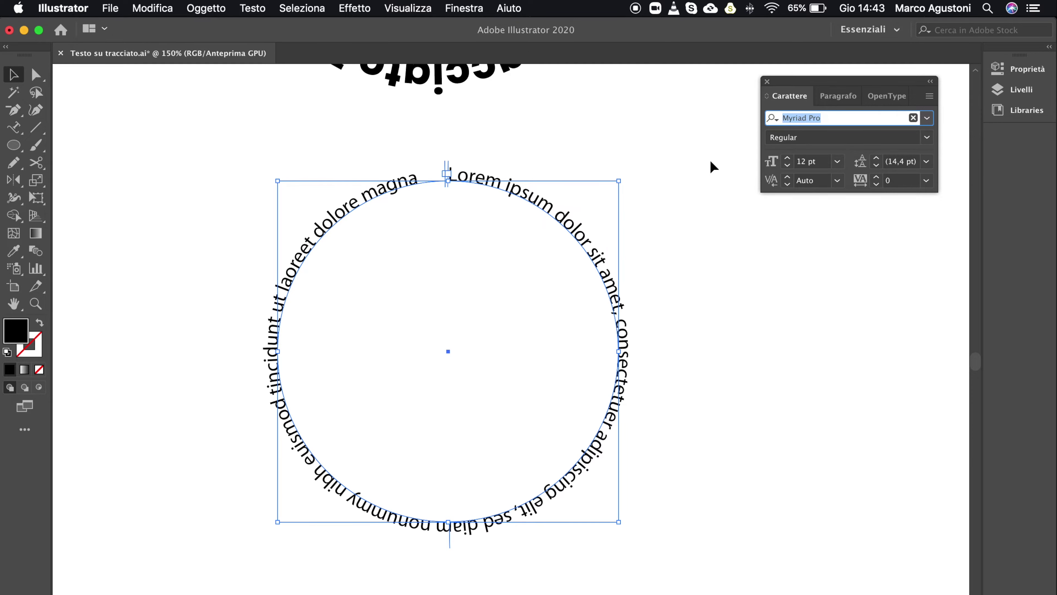
click(787, 159)
click(787, 159)
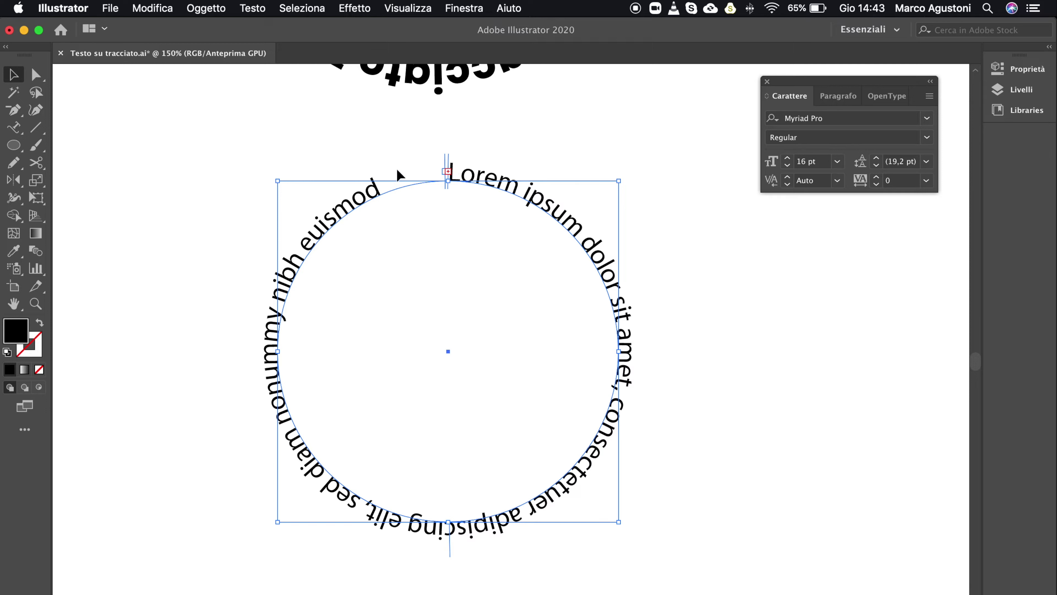
key(super+plus)
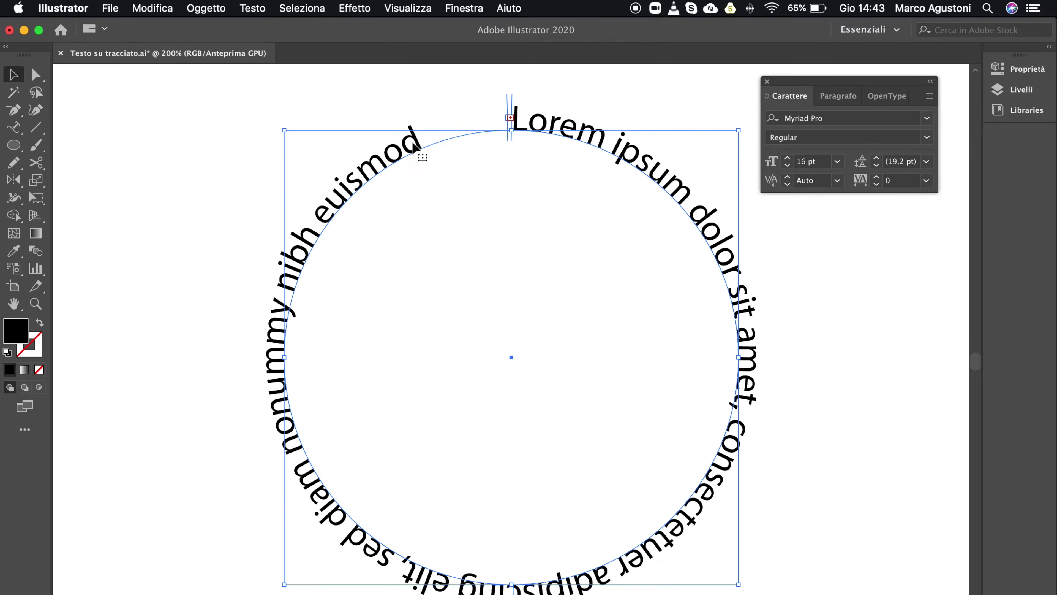
- Slide the path text so Lorem starts on the circle's right side and ends at 'nonummy' at the top
drag(515, 117, 507, 107)
drag(507, 100, 441, 108)
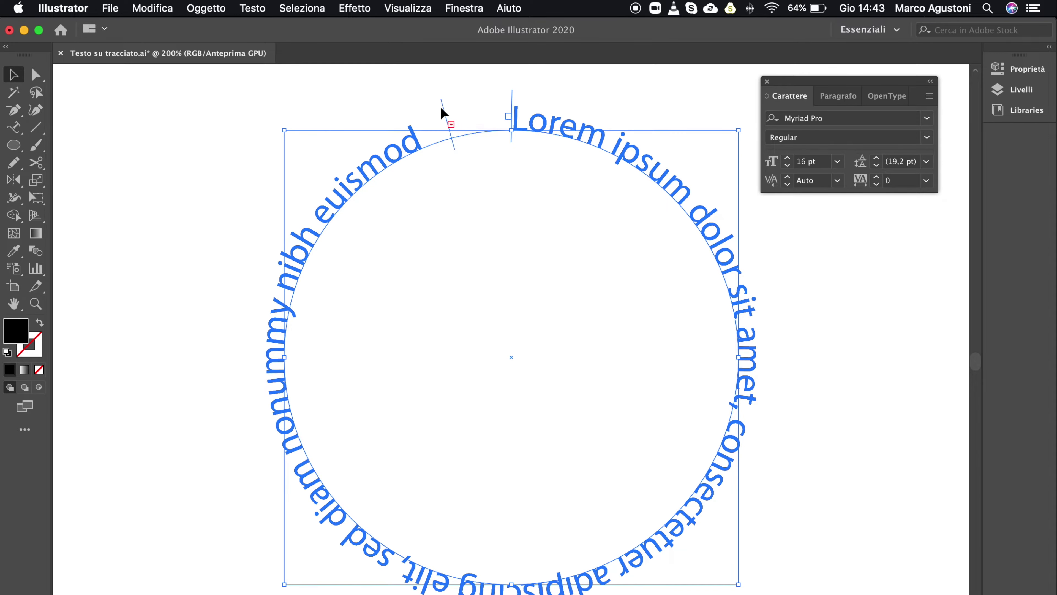
drag(441, 109, 418, 121)
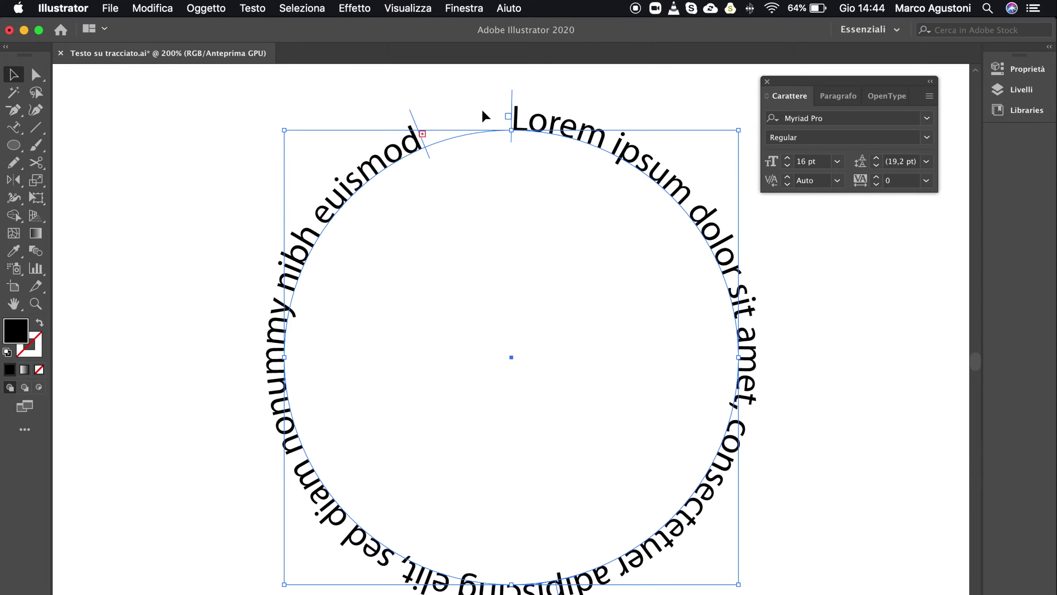
mouse_move(513, 100)
mouse_down()
mouse_move(574, 102)
mouse_move(502, 106)
mouse_up()
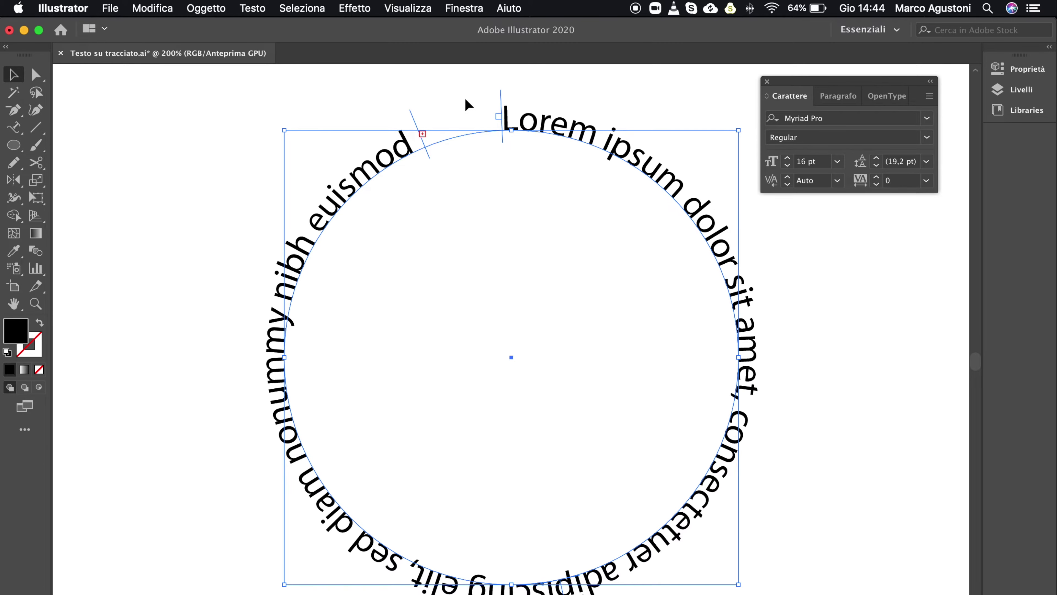
mouse_move(502, 105)
mouse_down()
mouse_move(526, 99)
mouse_move(675, 175)
mouse_up()
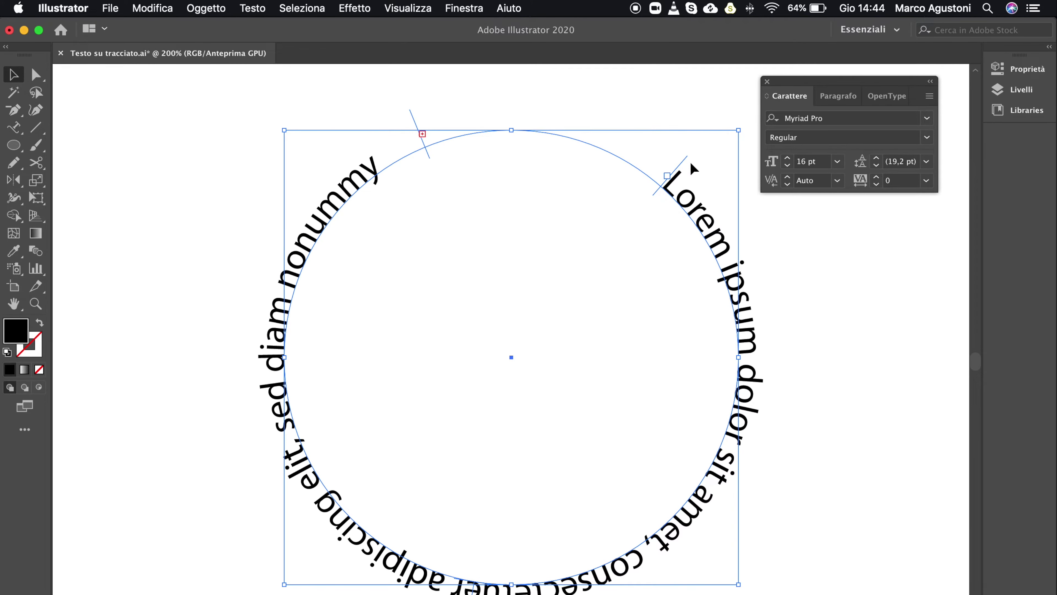
drag(681, 164, 743, 294)
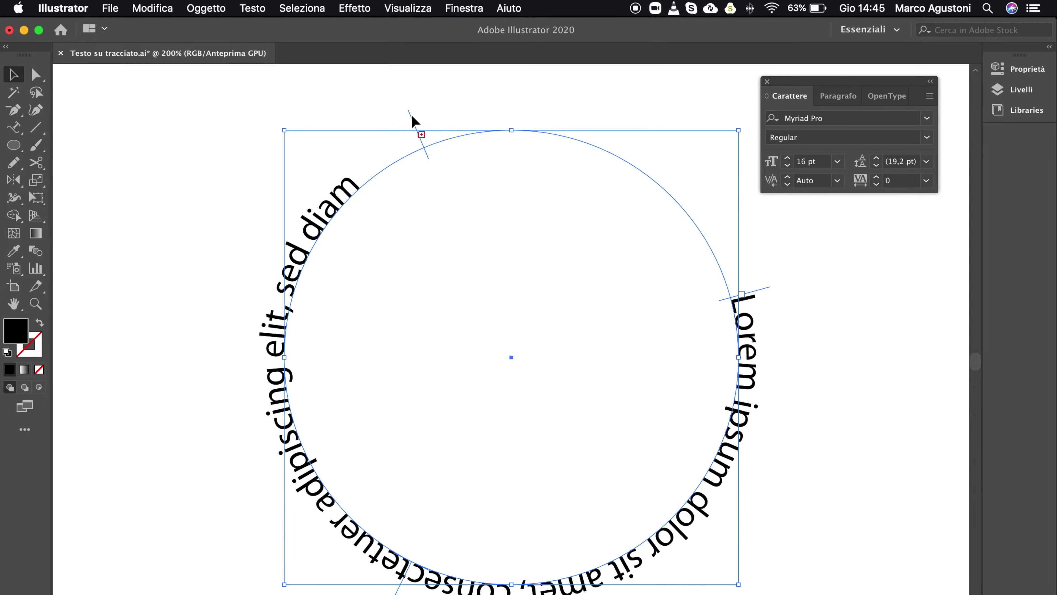
drag(413, 121, 385, 121)
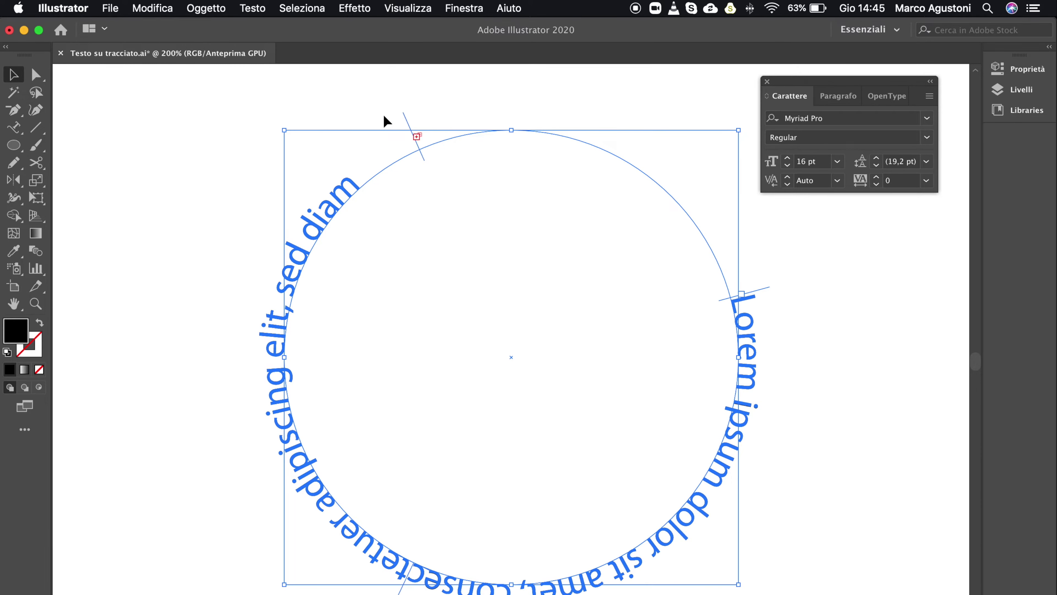
mouse_move(385, 120)
mouse_down()
mouse_move(223, 323)
mouse_move(233, 392)
mouse_move(709, 158)
mouse_move(743, 262)
mouse_move(469, 201)
mouse_up()
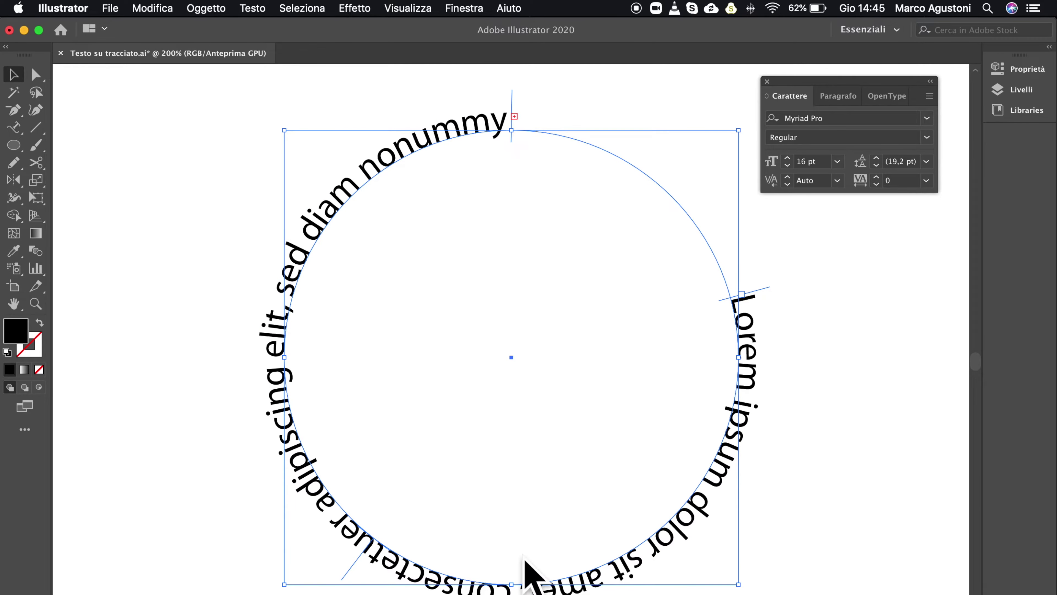
- Slide the Lorem ipsum text around the circle so it starts at the lower left
drag(355, 569, 291, 251)
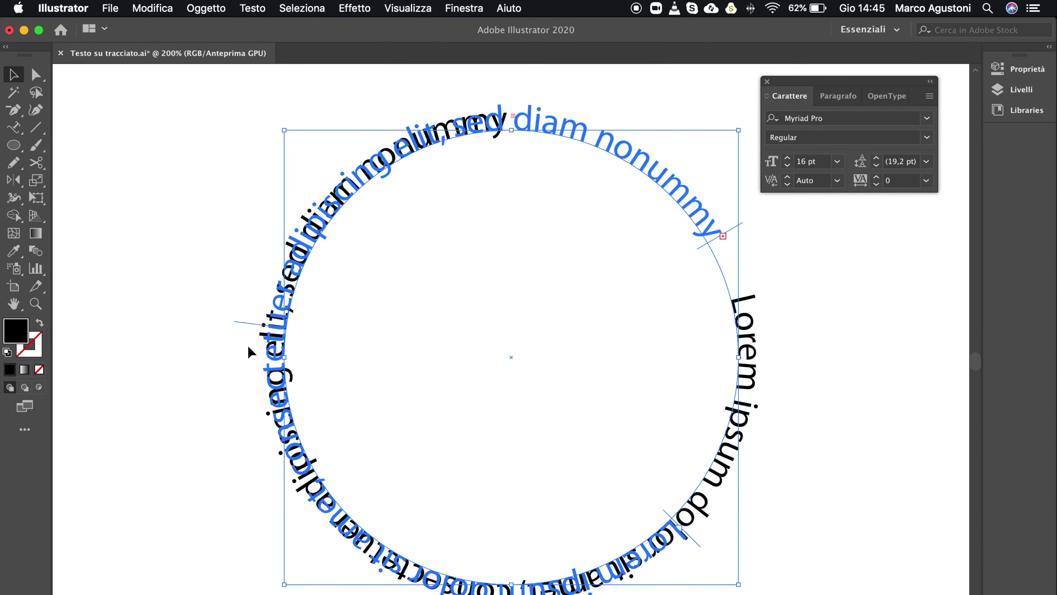
drag(291, 251, 259, 561)
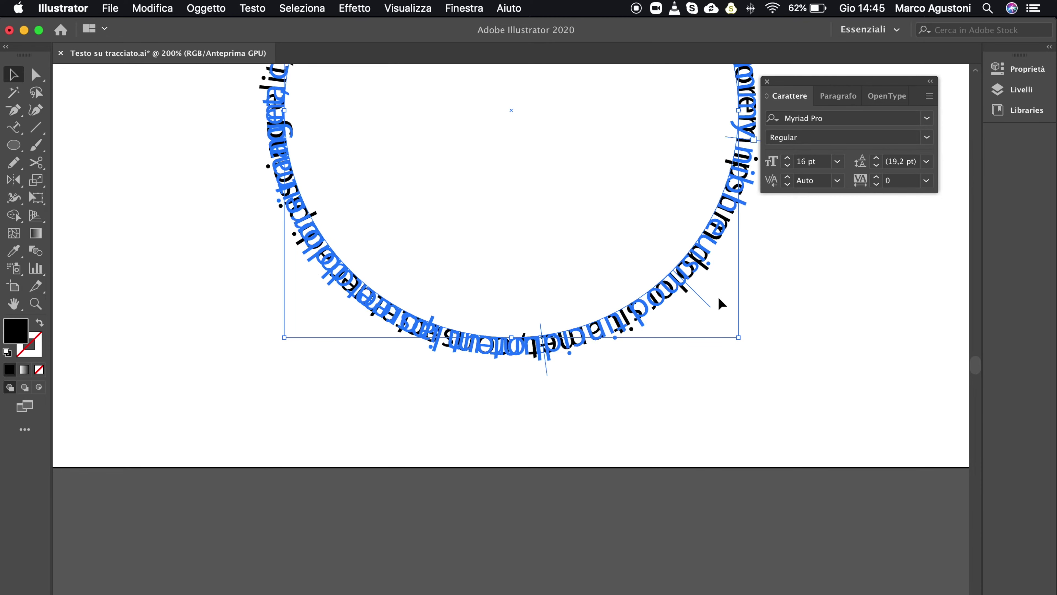
drag(613, 435, 705, 290)
scroll(643, 301, up, 5)
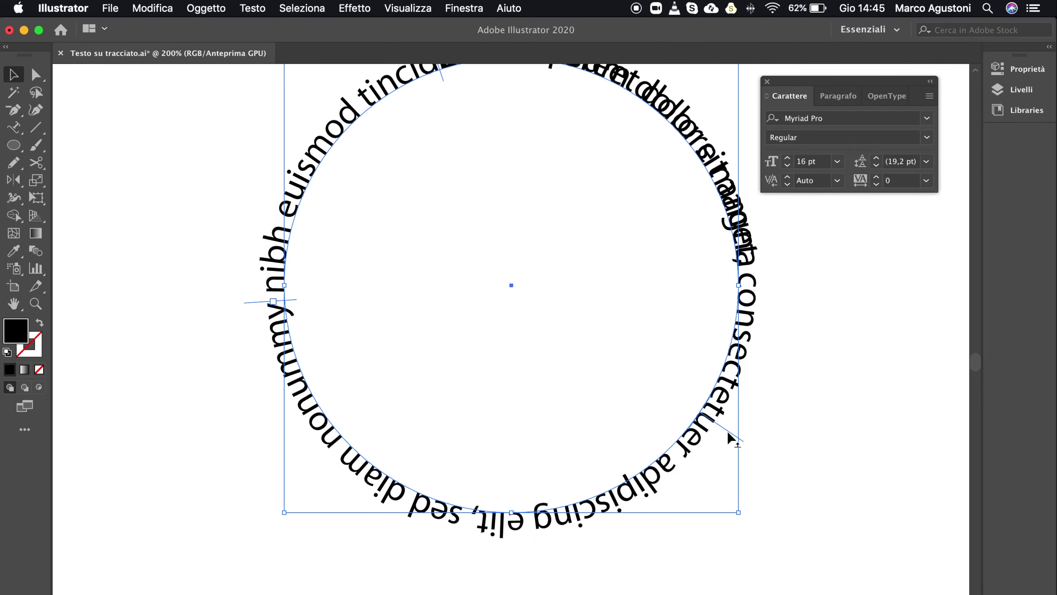
mouse_move(726, 431)
mouse_down()
mouse_move(489, 475)
mouse_move(450, 456)
mouse_move(432, 468)
mouse_up()
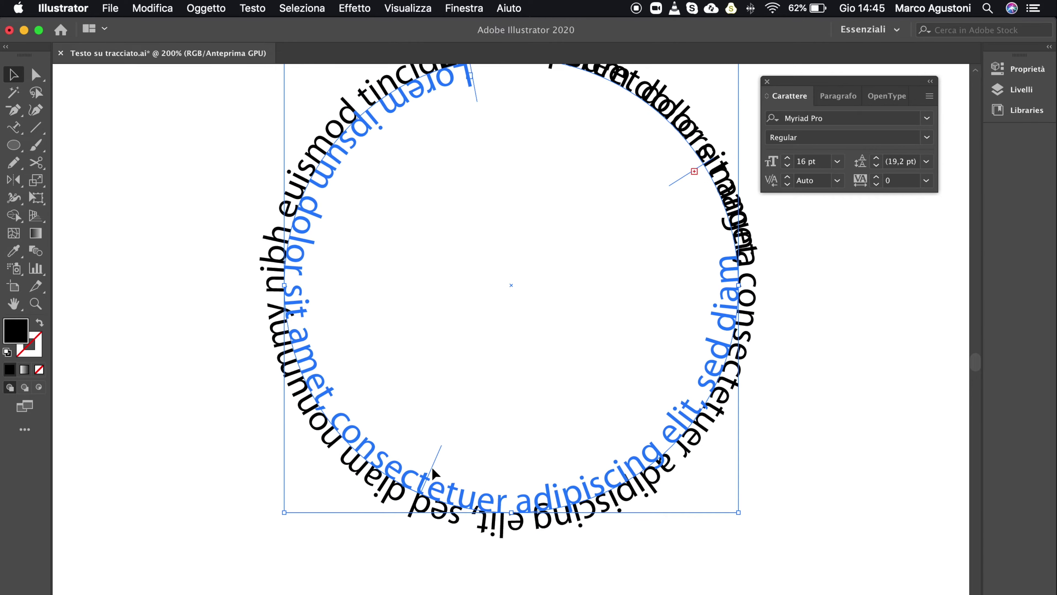
drag(431, 467, 392, 537)
- Try moving the text start upward, undo it, and shorten the text to end at 'diam'
scroll(450, 403, up, 5)
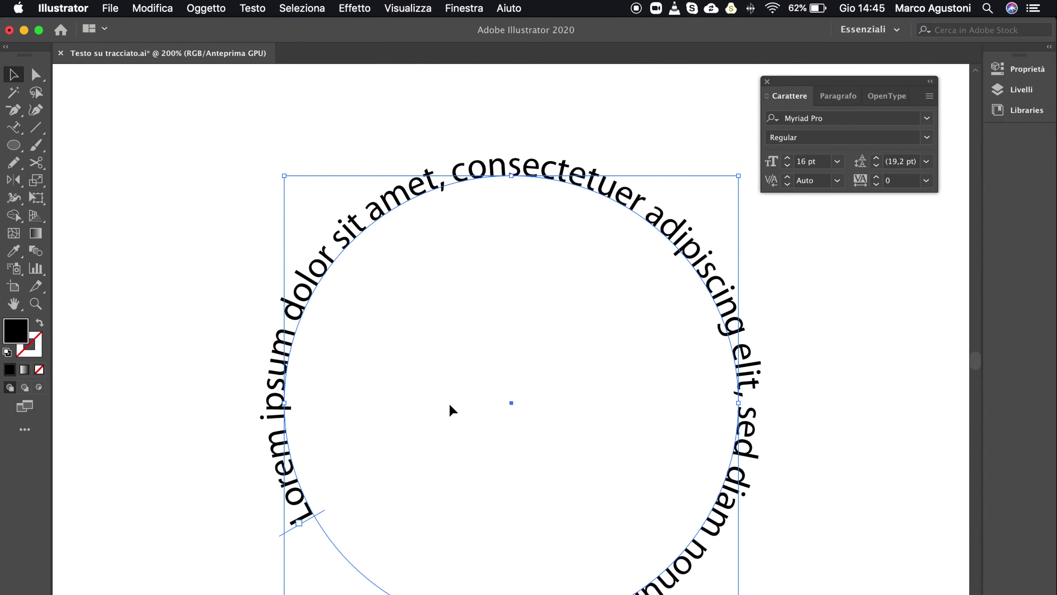
scroll(450, 403, down, 1)
scroll(450, 406, down, 4)
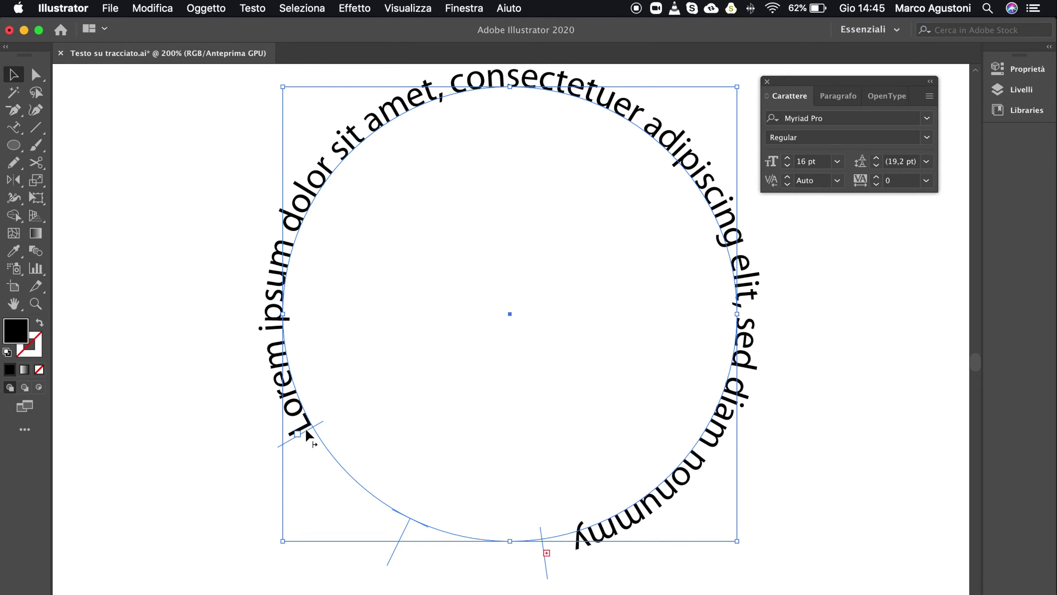
mouse_move(307, 433)
mouse_down()
mouse_move(339, 162)
mouse_move(282, 237)
mouse_up()
key(ctrl+z)
mouse_move(544, 571)
mouse_down()
mouse_move(643, 533)
mouse_move(736, 406)
mouse_up()
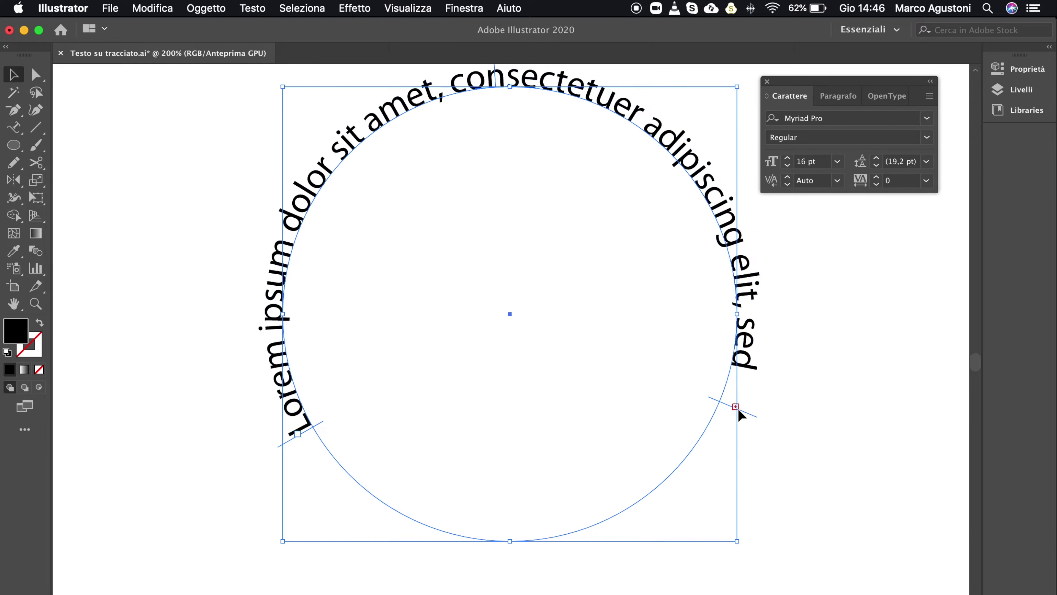
scroll(562, 308, up, 3)
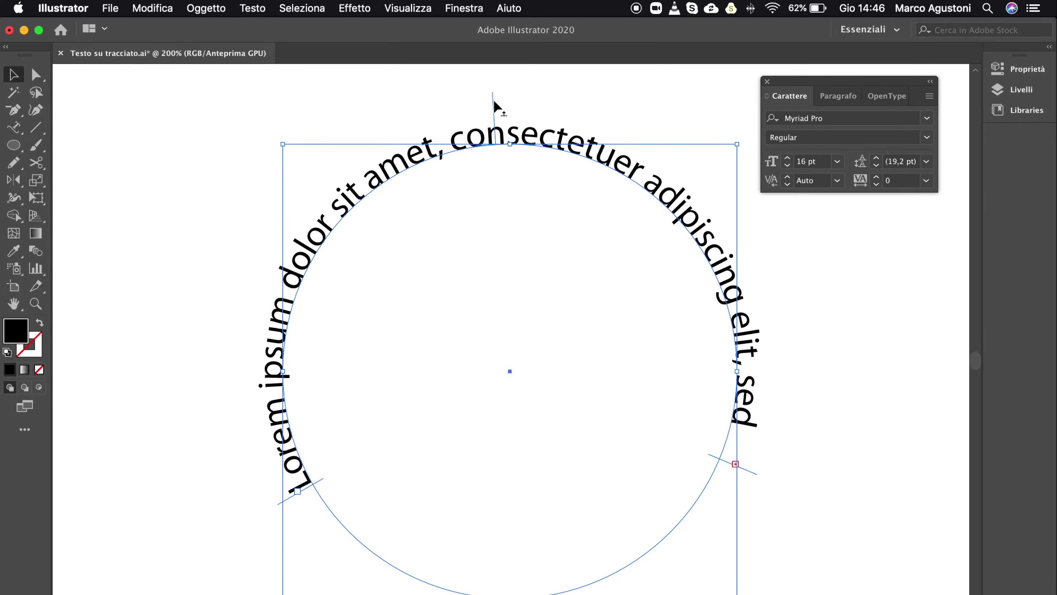
- Drag the centre bracket across the path to flip the text inside, then zoom out to 150%
drag(494, 101, 500, 103)
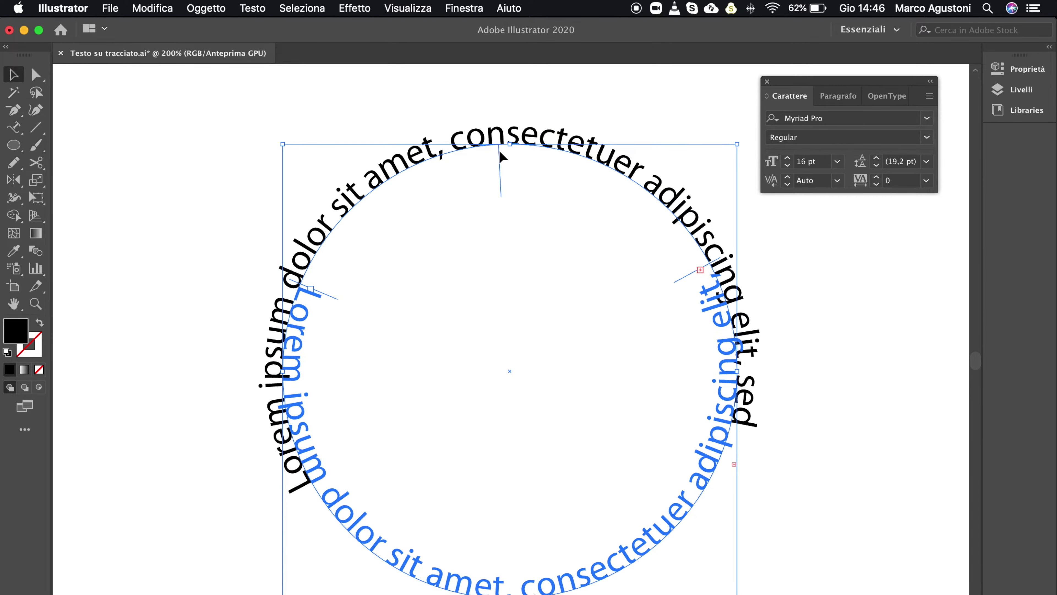
drag(499, 107, 498, 148)
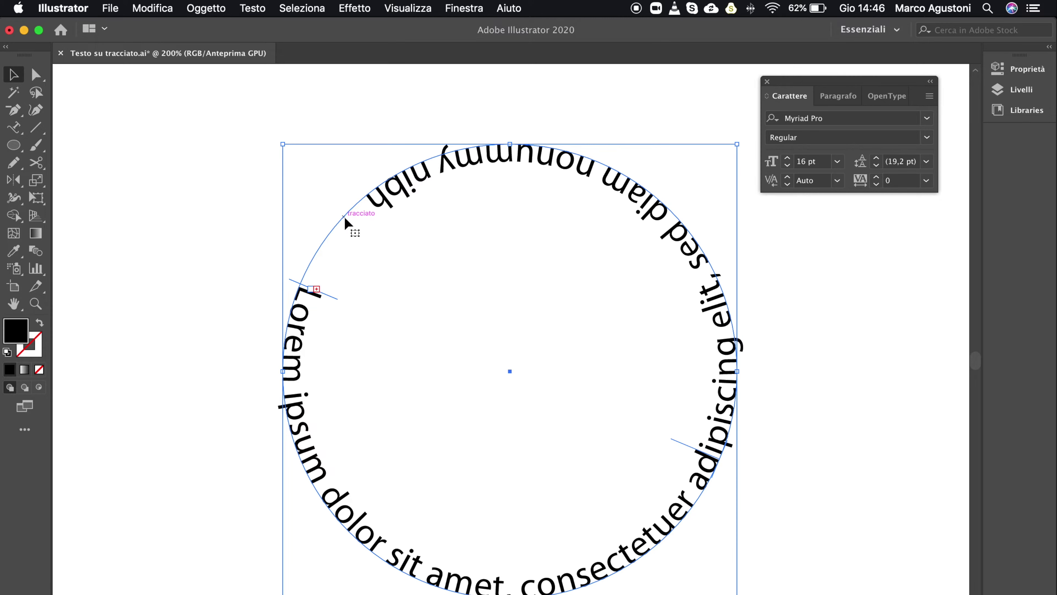
key(super+minus)
scroll(344, 215, right, 5)
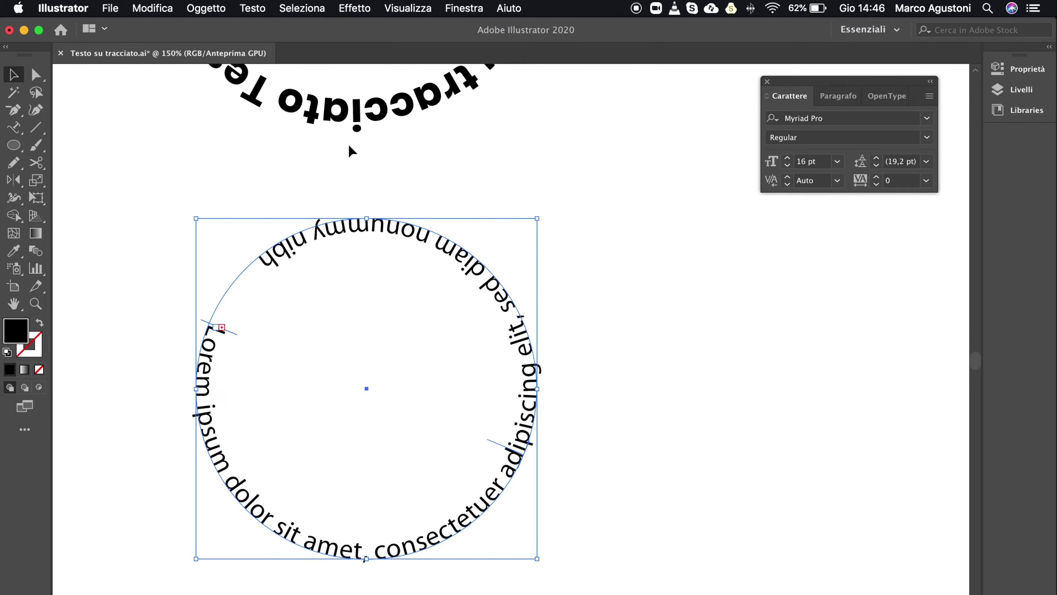
- Open Type on a Path Options from the Type menu with Preview turned on
click(257, 12)
mouse_move(291, 142)
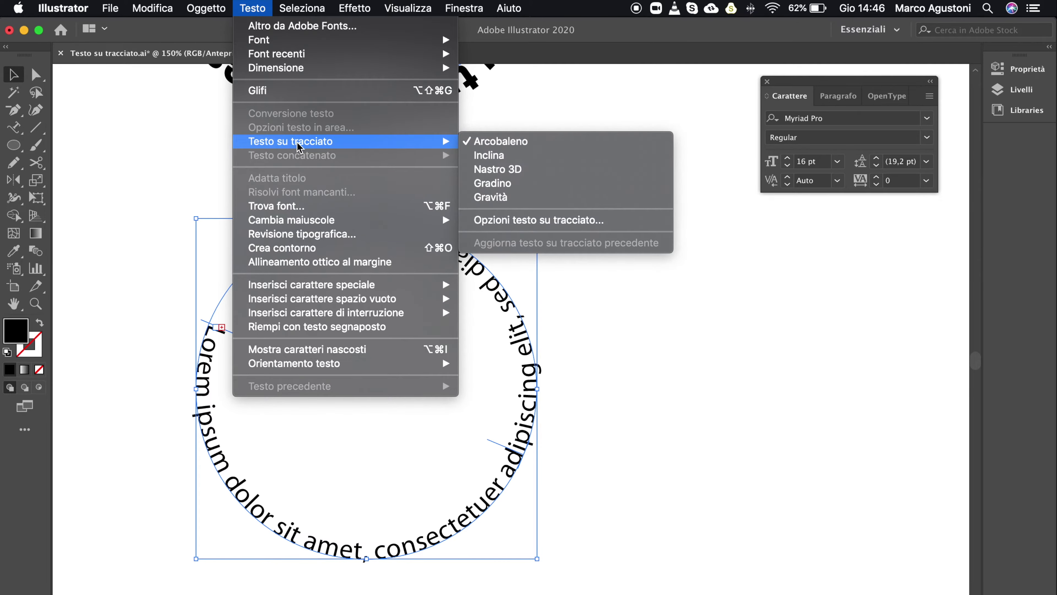
click(499, 220)
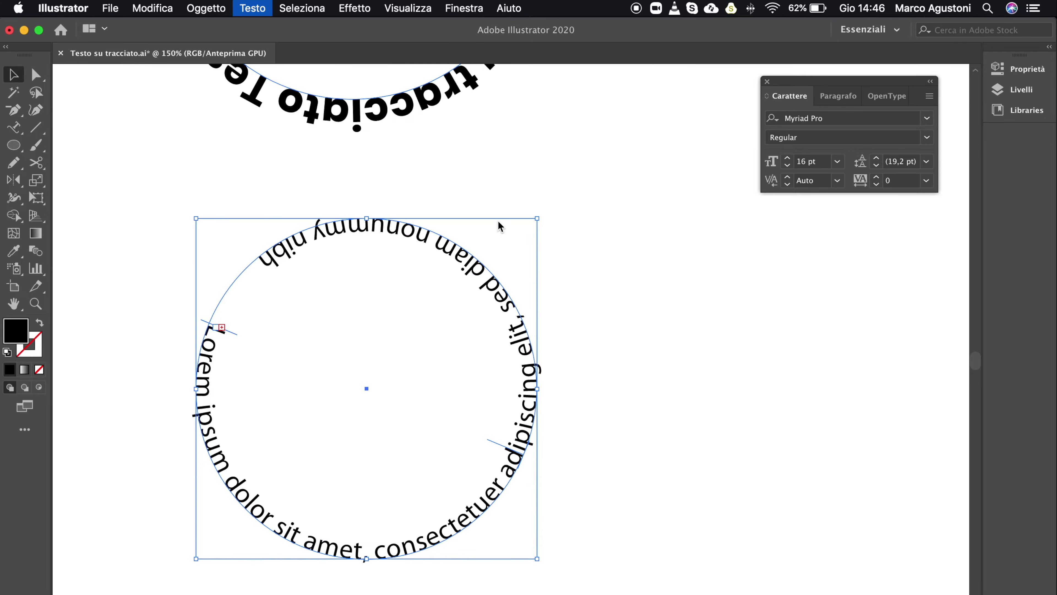
mouse_move(787, 74)
mouse_down()
mouse_move(682, 111)
mouse_move(602, 112)
mouse_up()
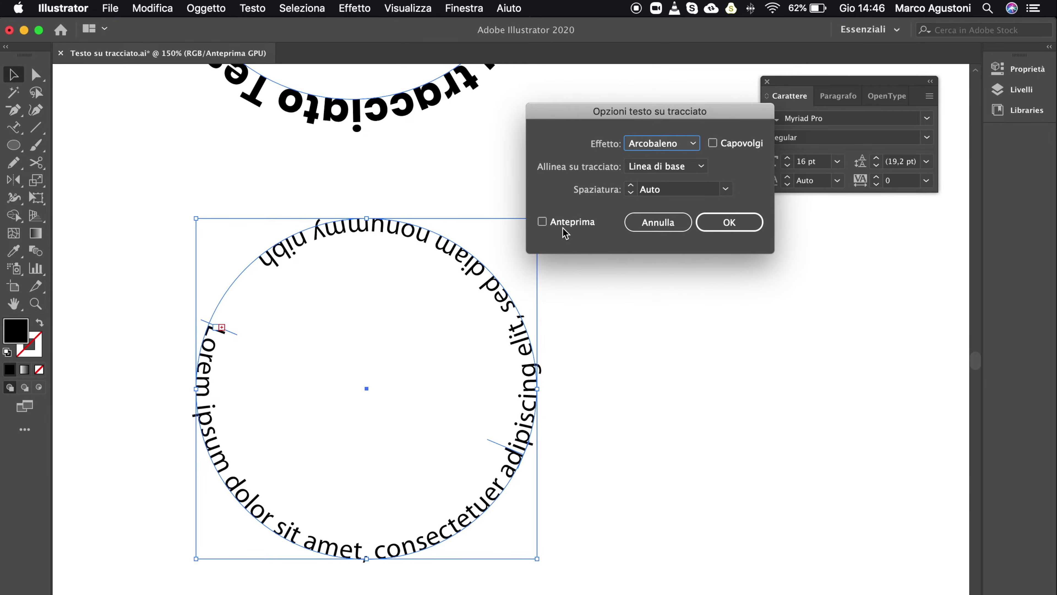
click(543, 221)
- Compare the Simmetria and Nastro 3D effects, then settle on Arcobaleno
click(653, 145)
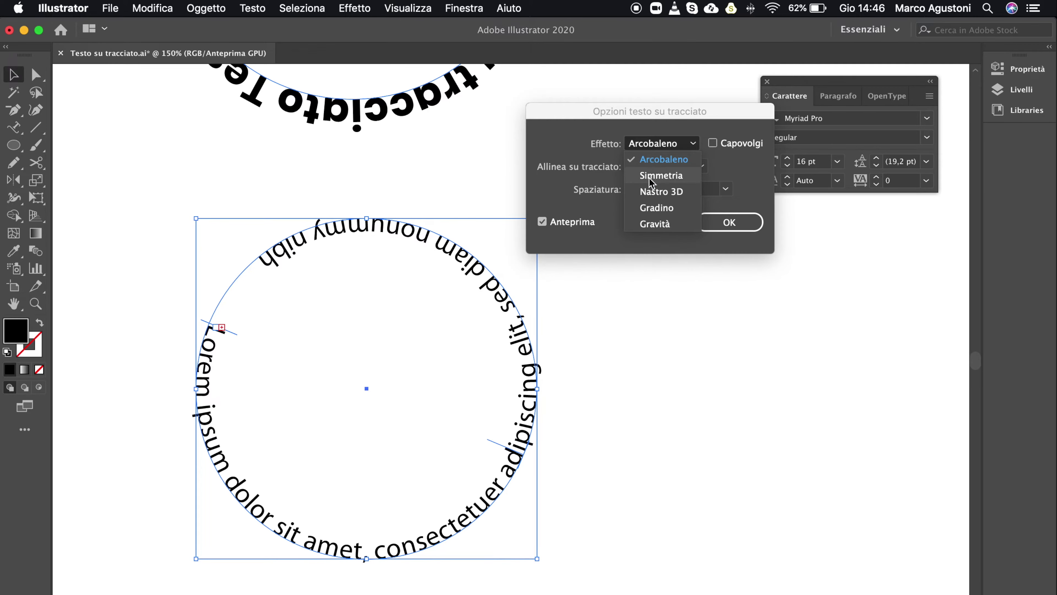
click(652, 178)
click(644, 145)
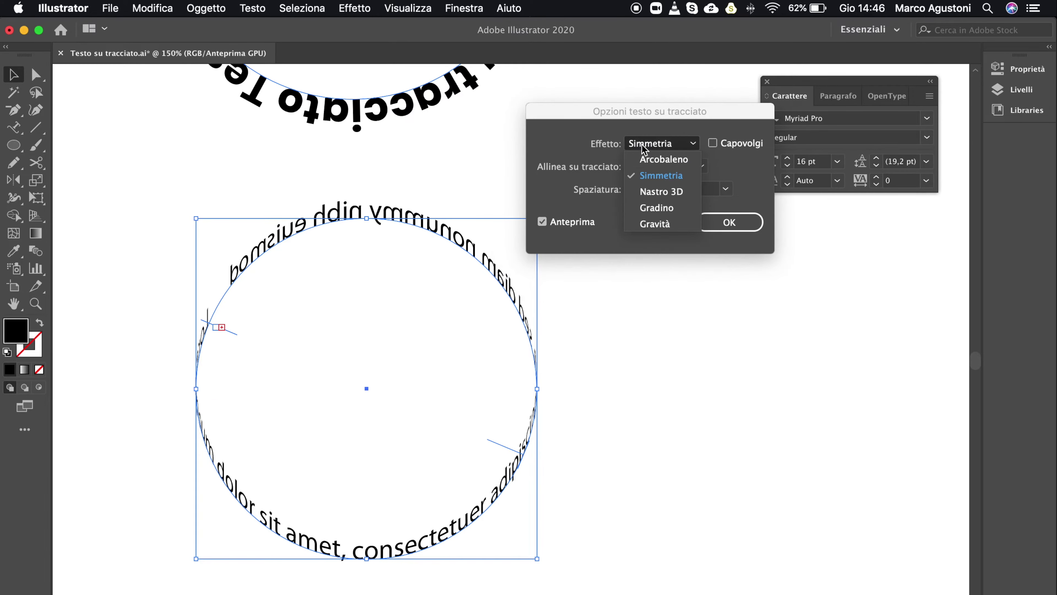
click(644, 145)
click(652, 175)
click(653, 147)
click(662, 192)
click(644, 141)
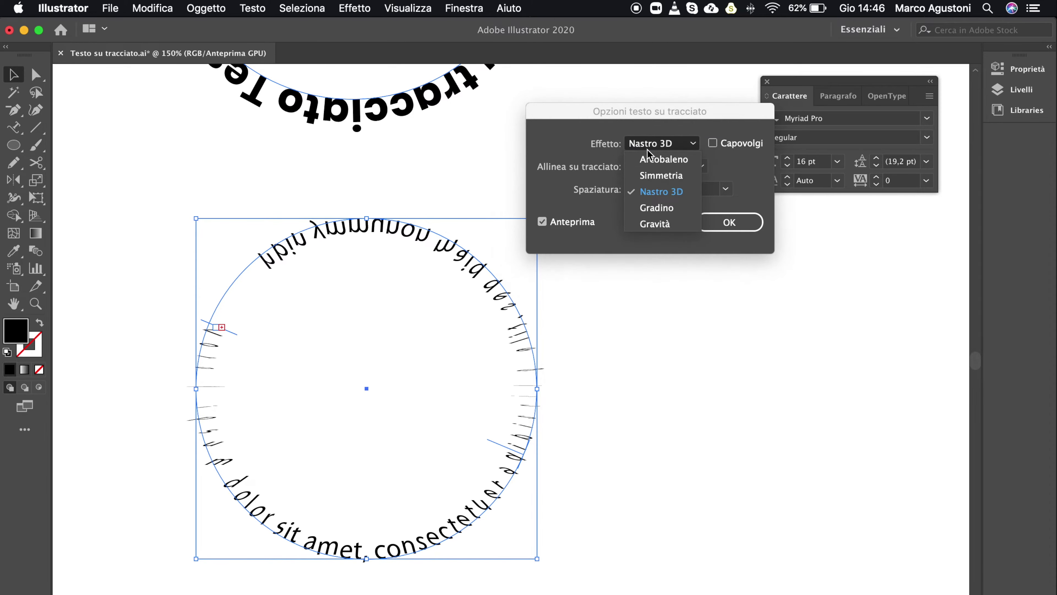
click(713, 143)
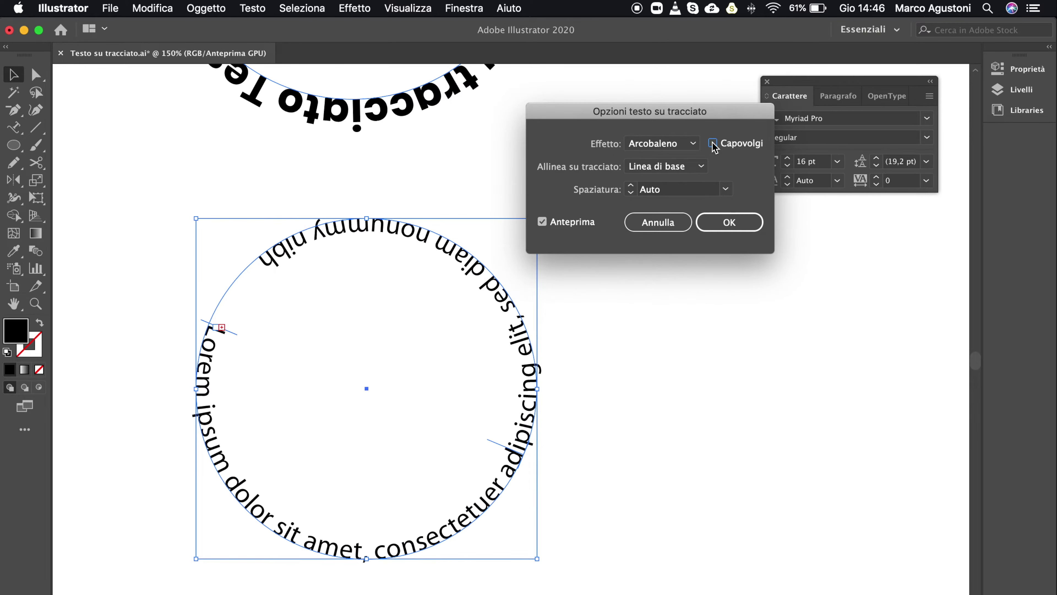
- Enable Capovolgi so the Lorem ipsum text reads around the circle's outside
click(713, 143)
click(713, 143)
click(713, 143)
key(Tab)
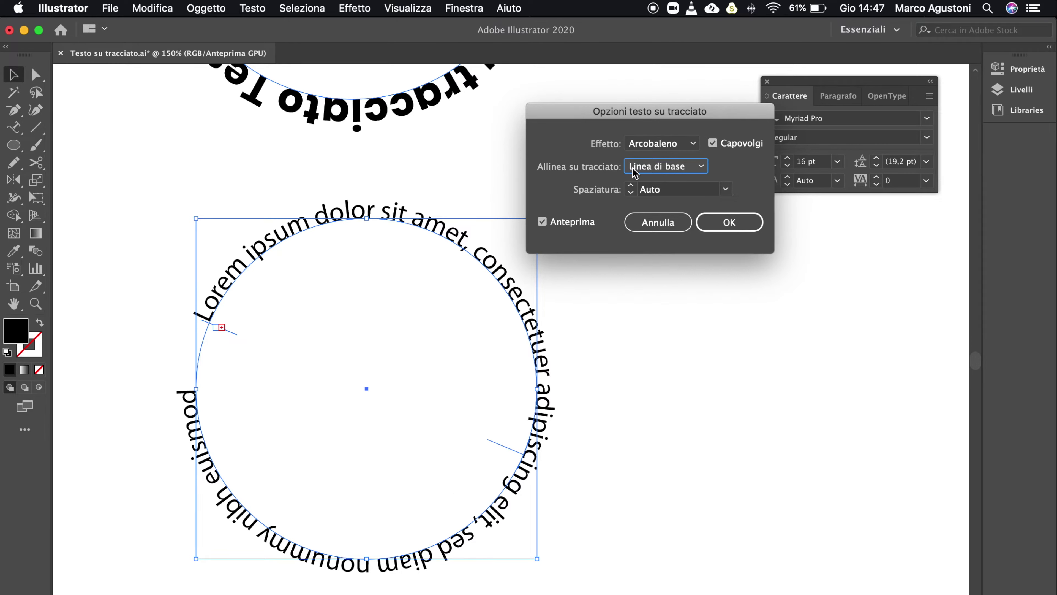
- Preview Centro, Ascendente and Discendente path alignments for the circle text
click(673, 169)
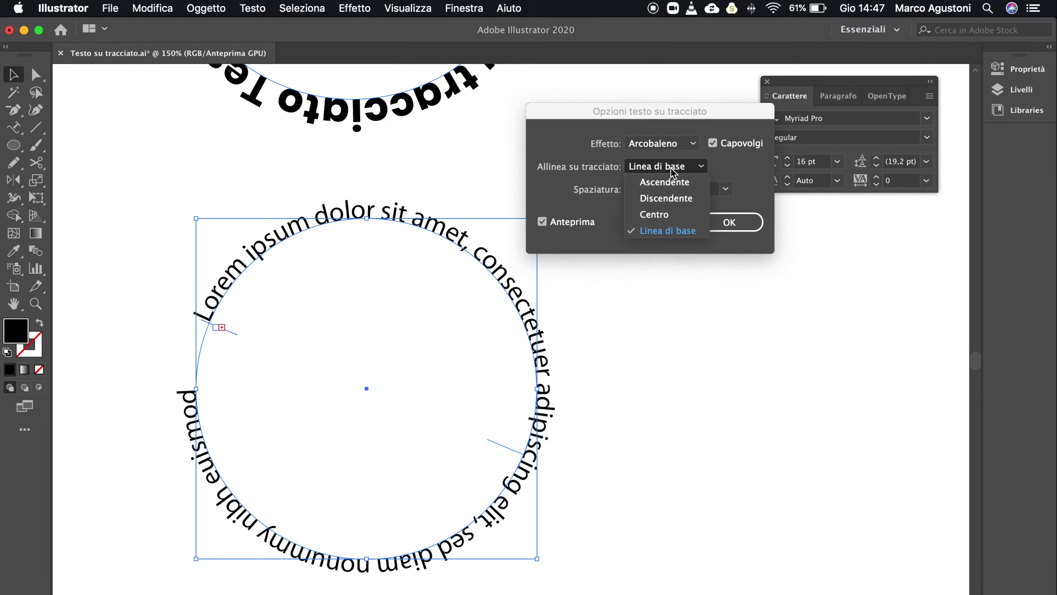
click(663, 217)
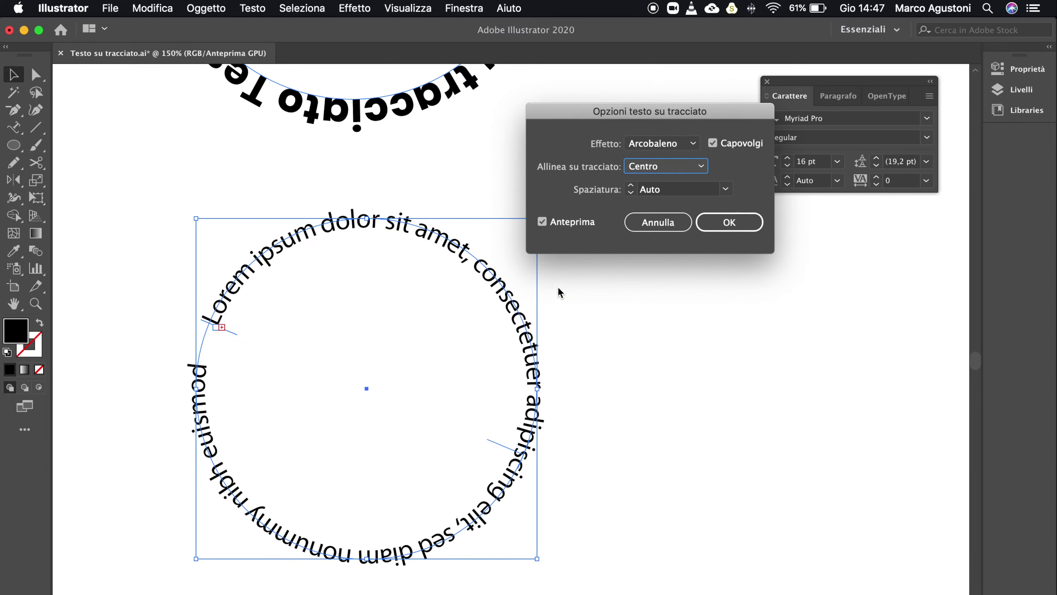
key(Down)
click(659, 170)
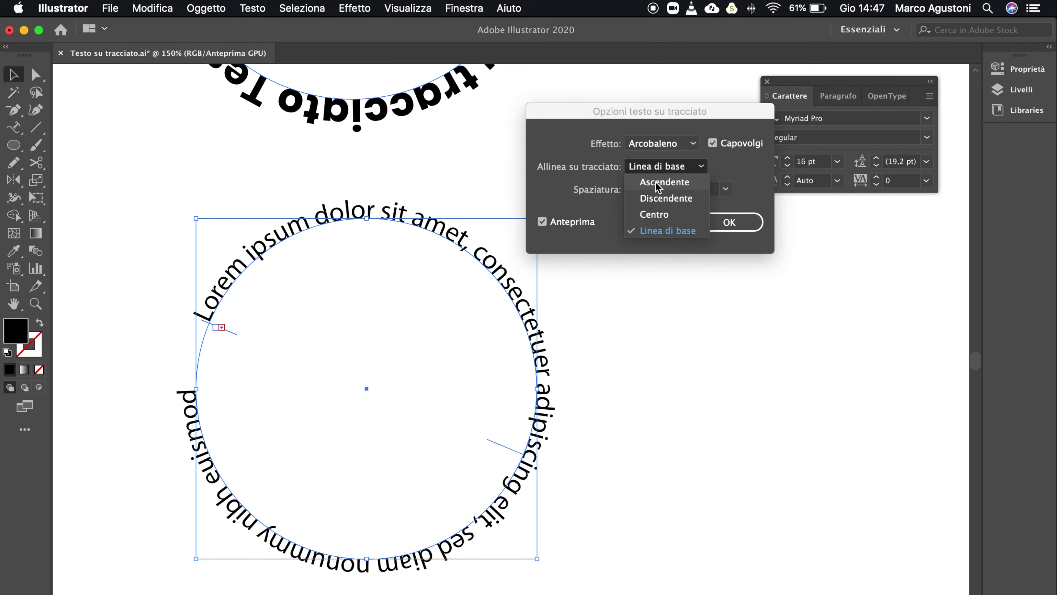
click(712, 208)
click(671, 166)
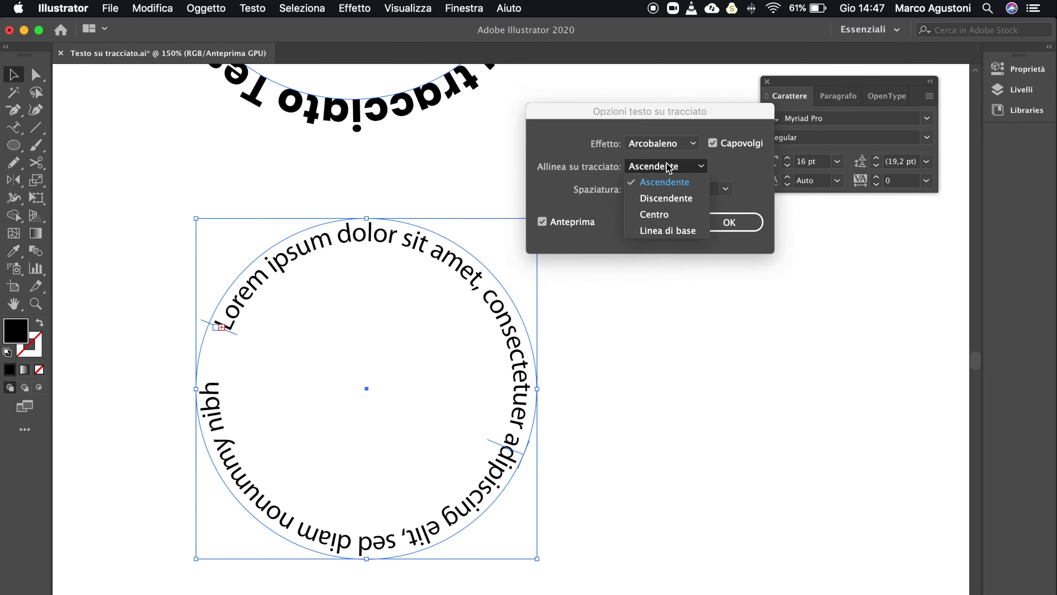
click(669, 199)
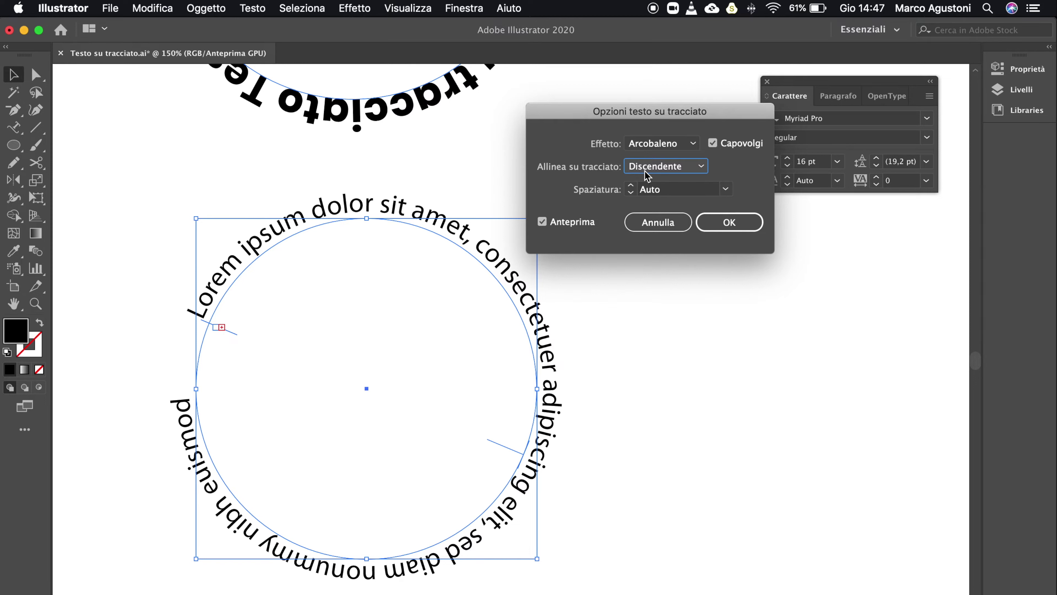
key(Down)
- Try -6 pt character spacing, then reset spacing to Auto
key(Tab)
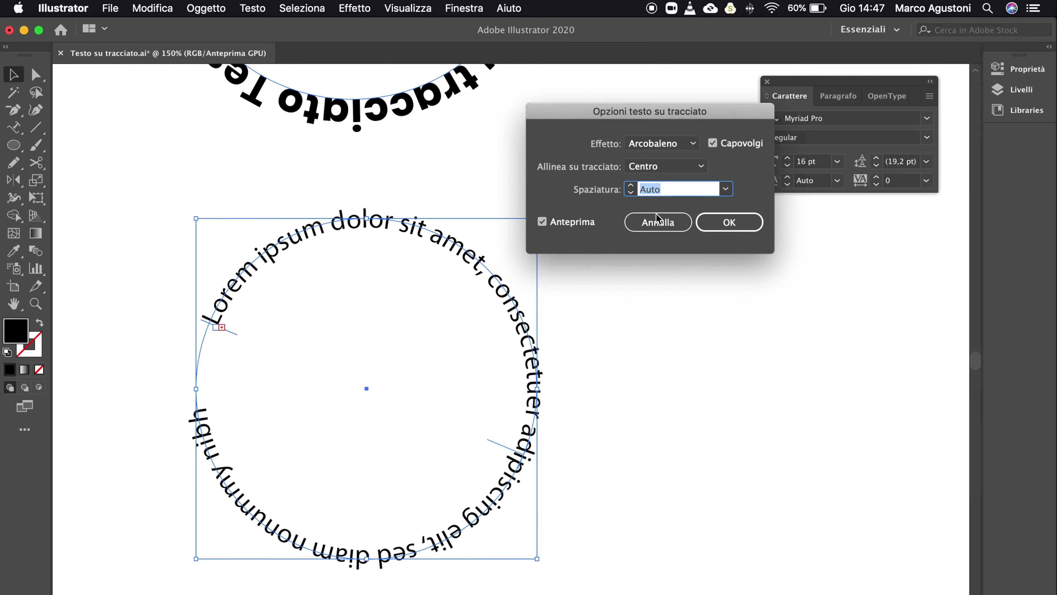
click(724, 188)
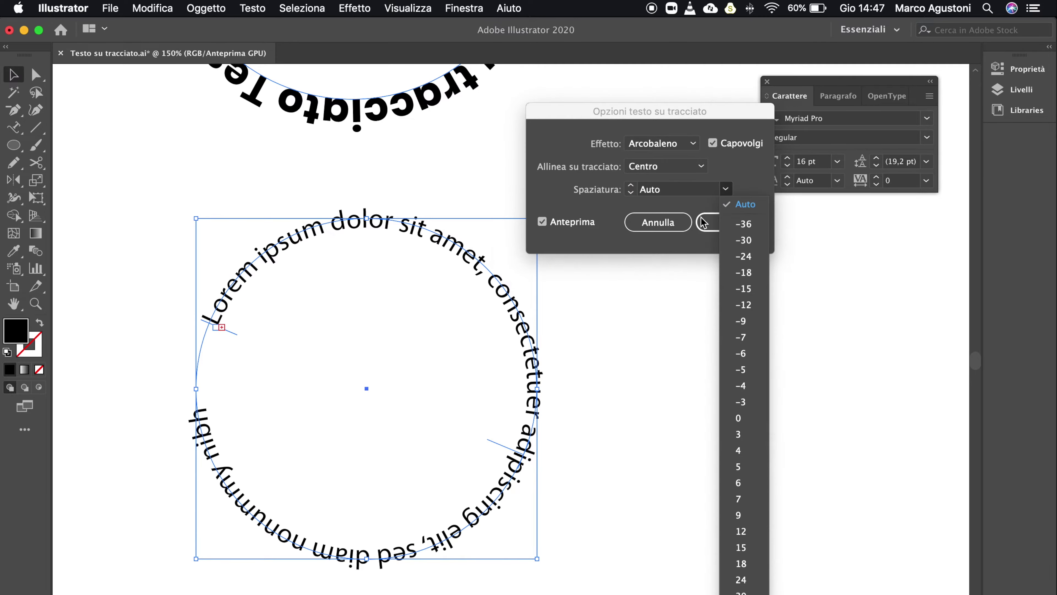
click(741, 355)
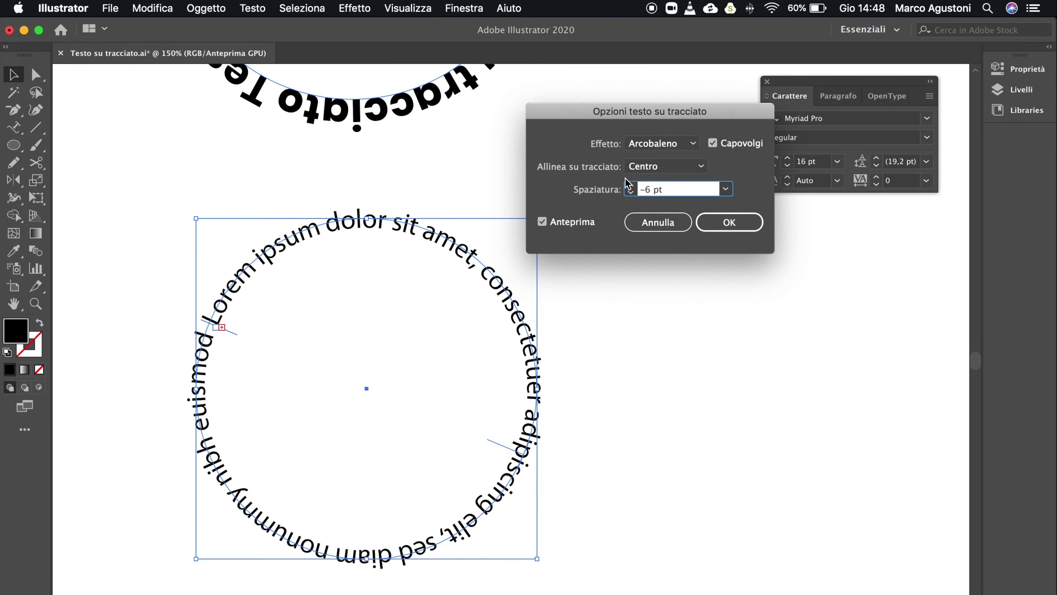
click(631, 192)
text(Auto)
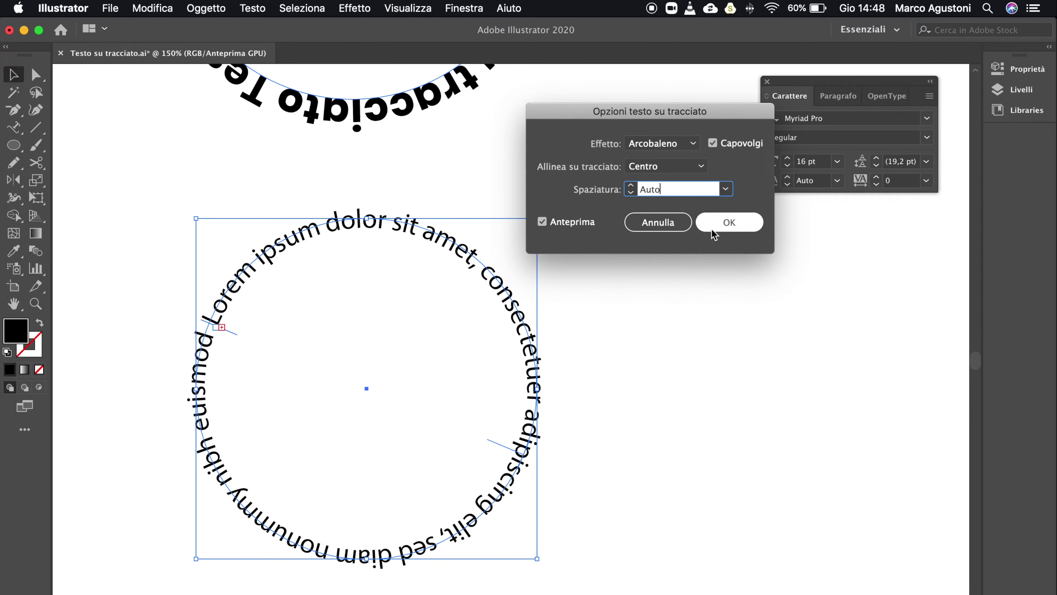
- Restore Linea di base alignment, keep Arcobaleno with Capovolgi, and confirm the options
click(666, 166)
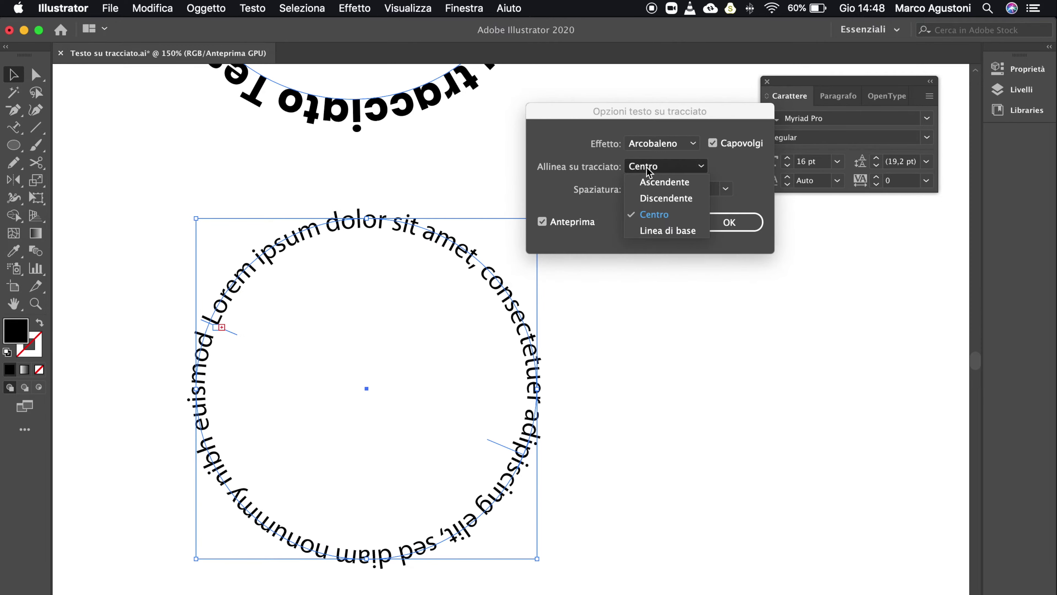
click(656, 228)
click(672, 146)
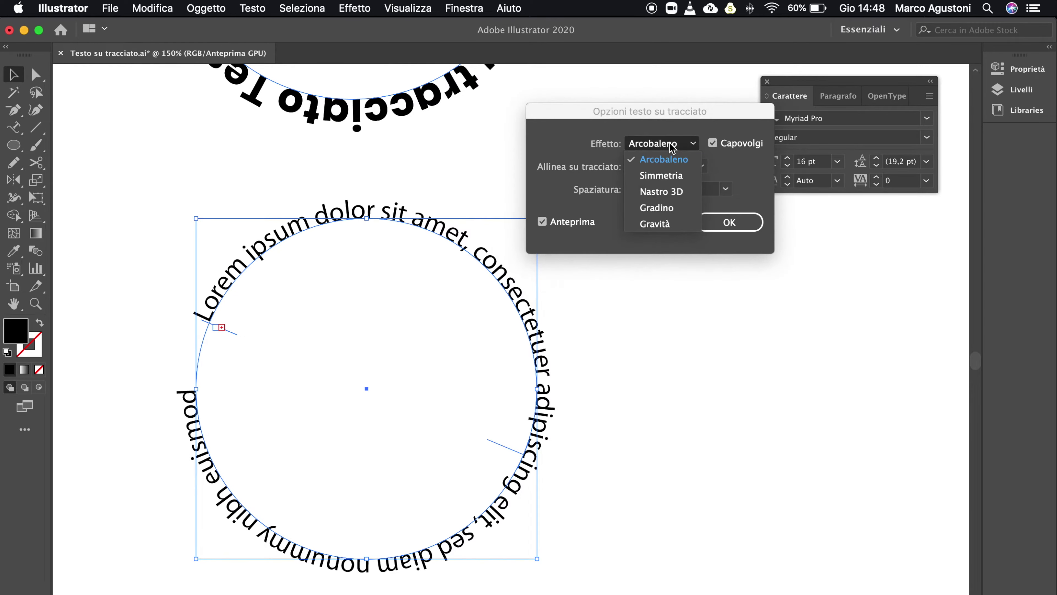
click(740, 179)
click(712, 143)
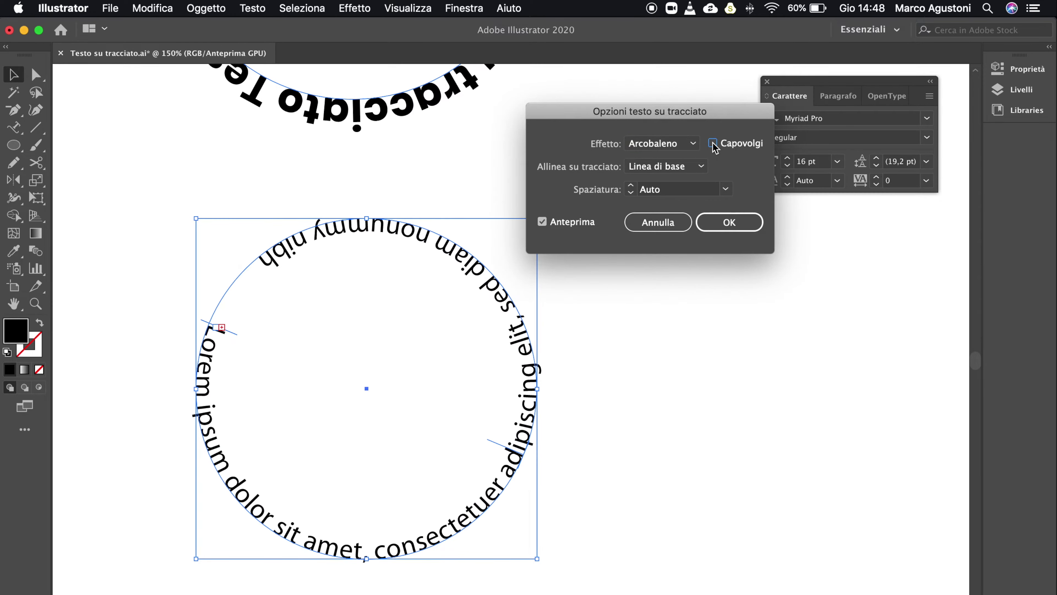
click(729, 223)
key(super+minus)
key(super+minus)
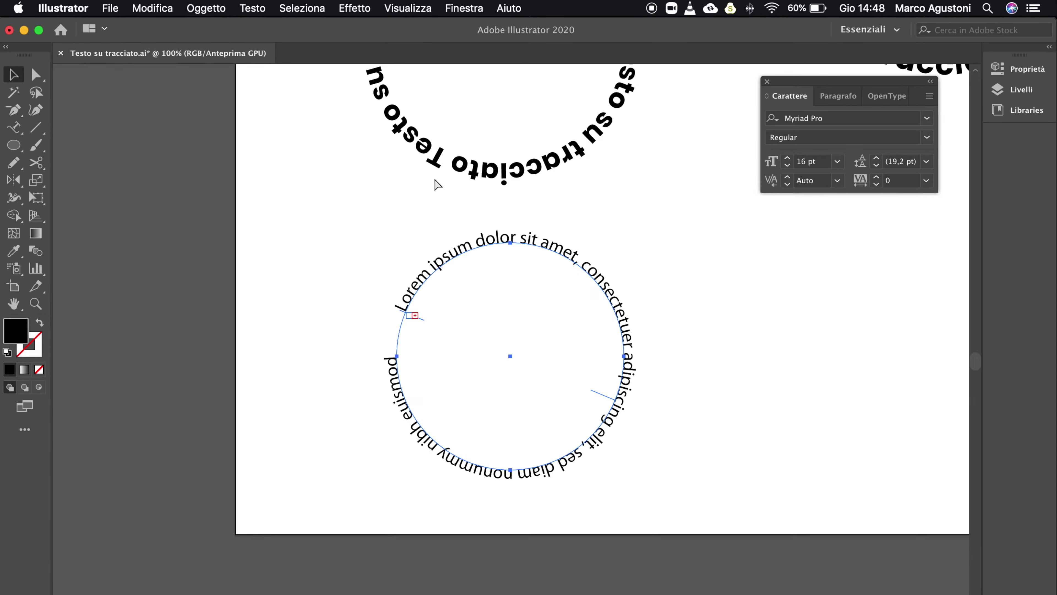
scroll(431, 177, right, 10)
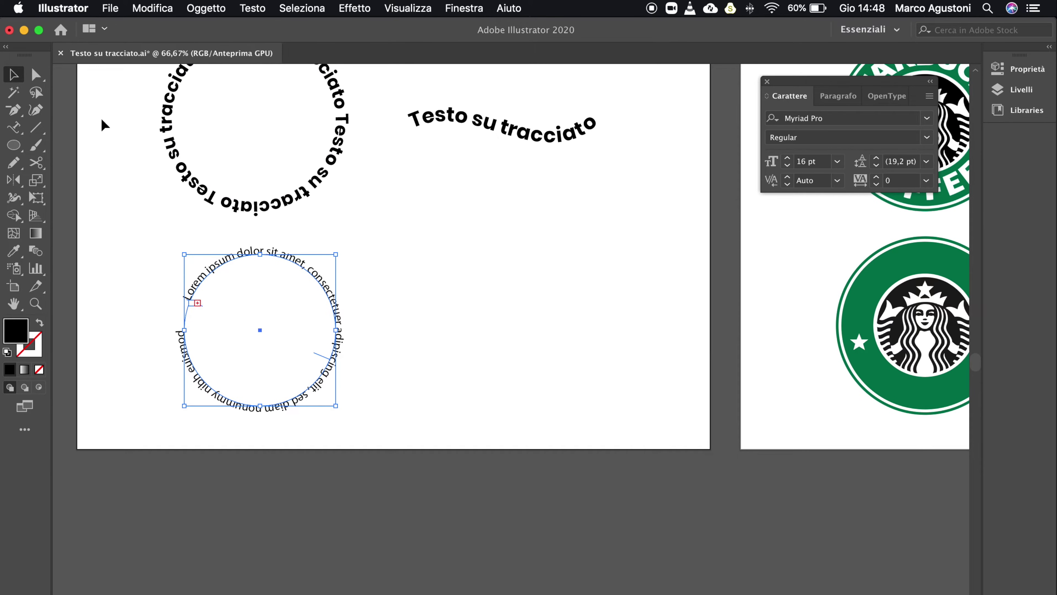
scroll(475, 276, up, 2)
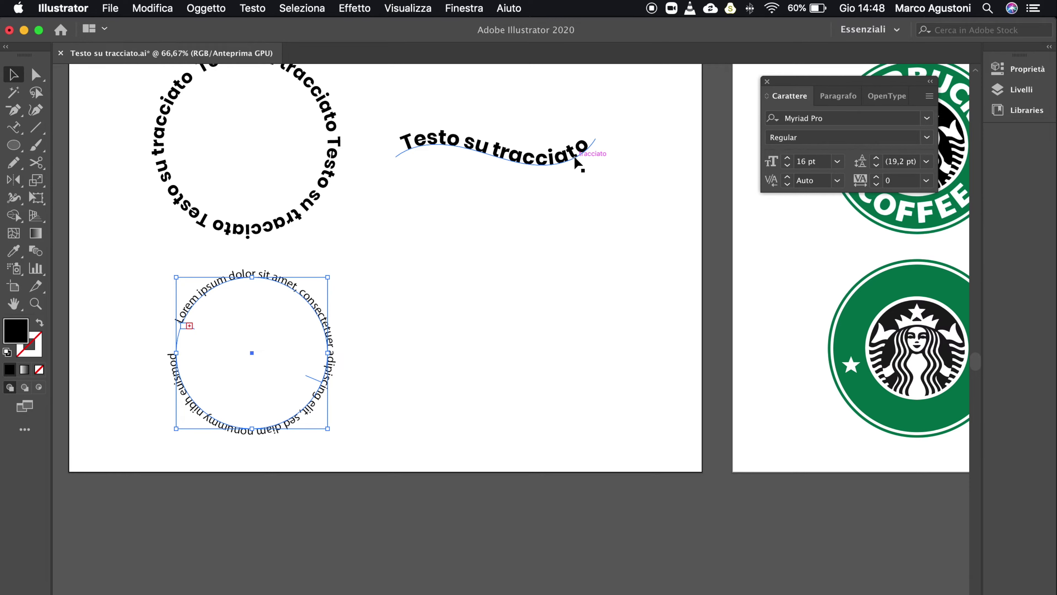
key(super+1)
key(n)
drag(498, 241, 403, 238)
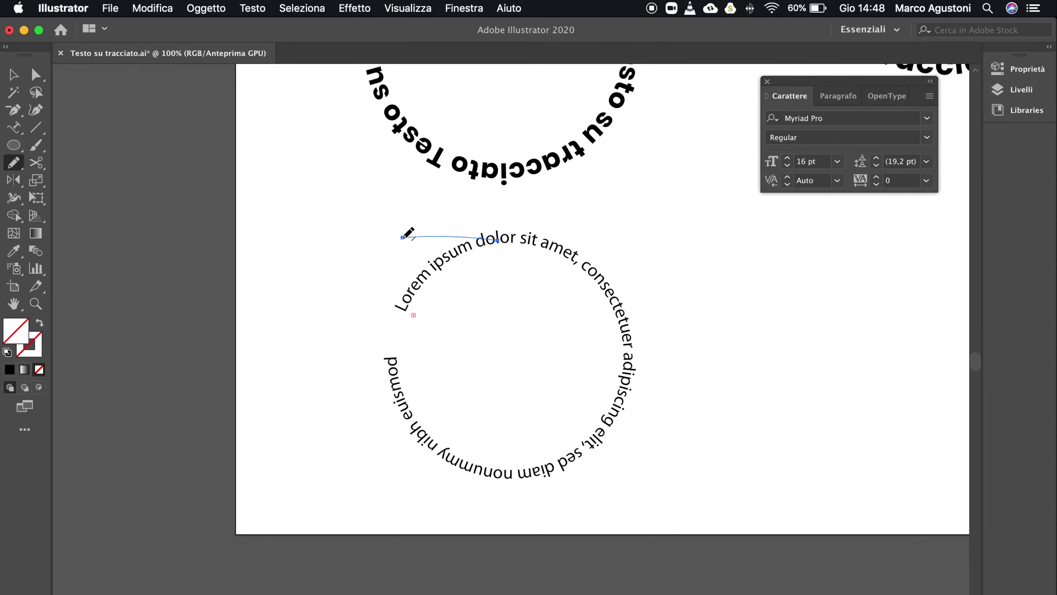
key(super+z)
key(v)
scroll(196, 271, right, 10)
scroll(195, 271, up, 3)
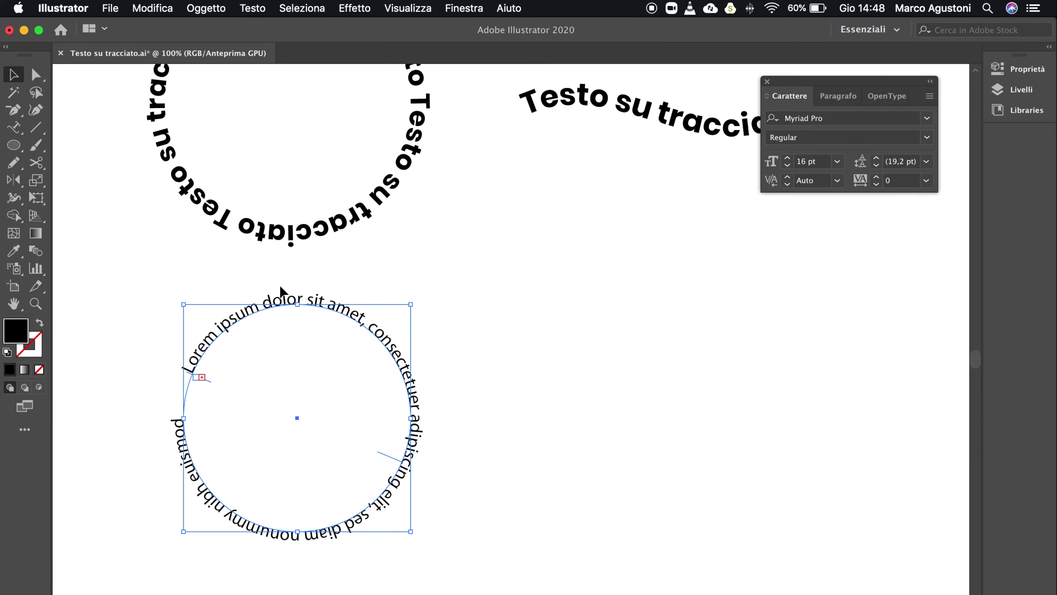
click(19, 146)
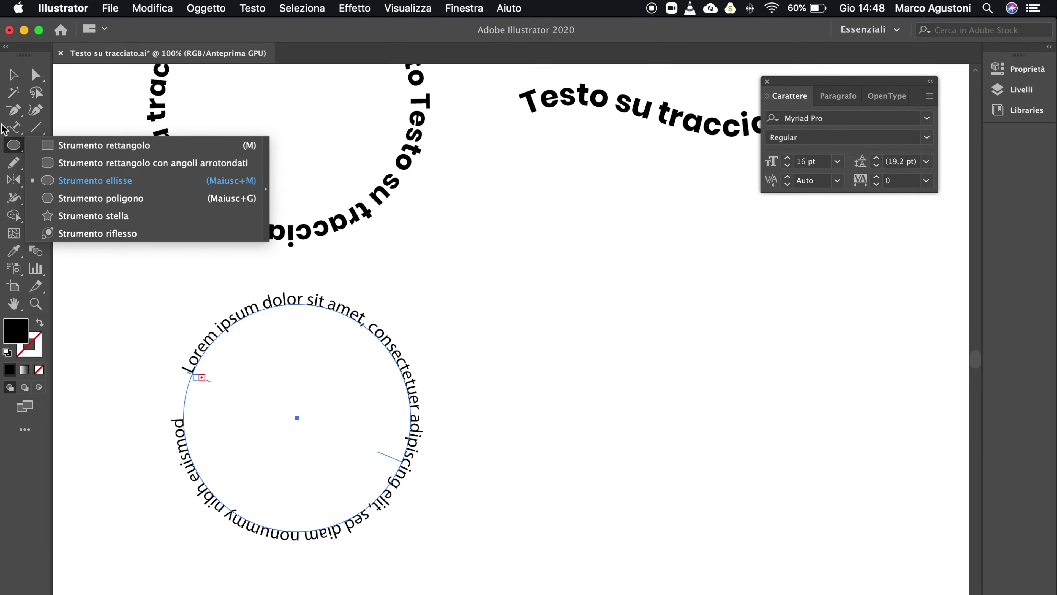
drag(13, 110, 83, 111)
click(497, 214)
click(620, 254)
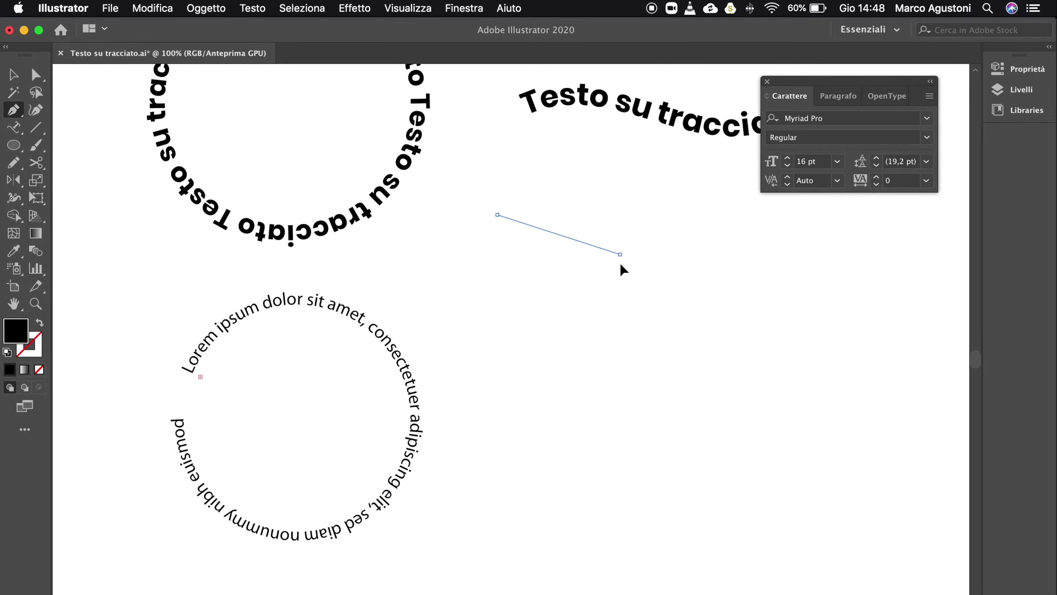
click(610, 357)
click(455, 374)
click(454, 301)
click(420, 256)
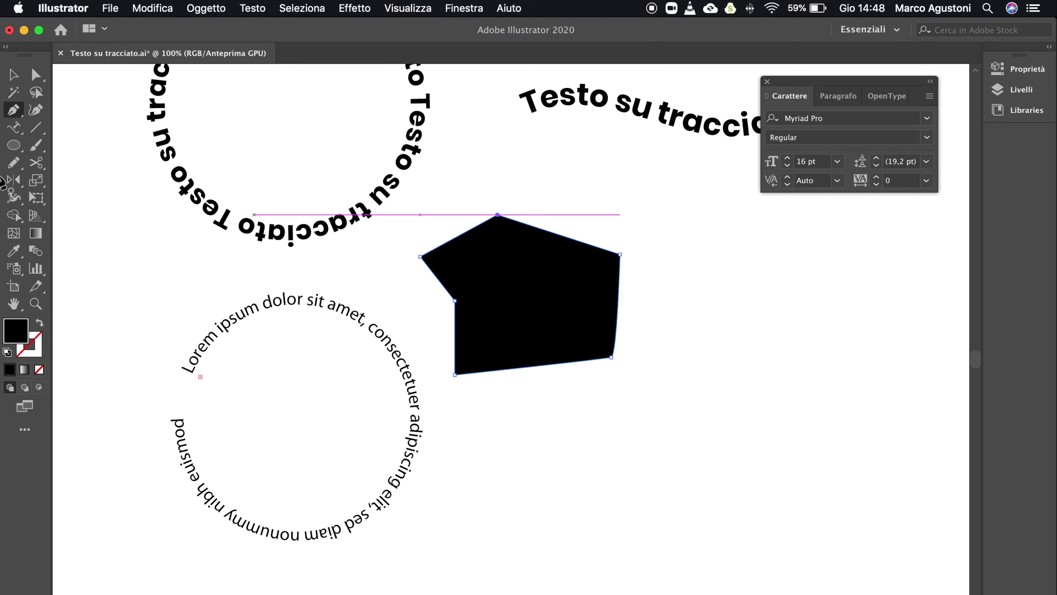
click(13, 127)
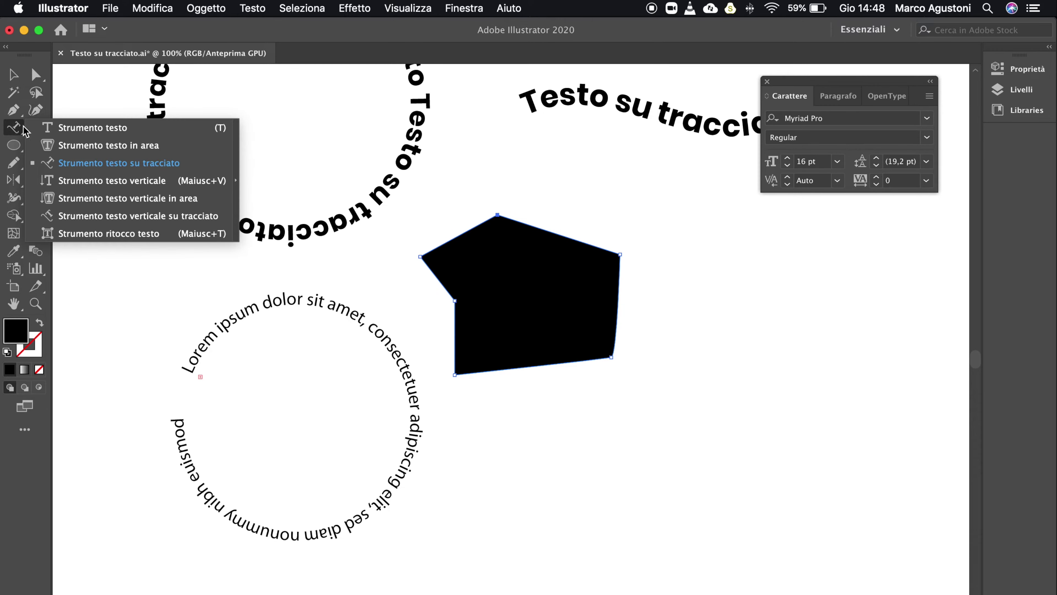
click(83, 163)
click(496, 214)
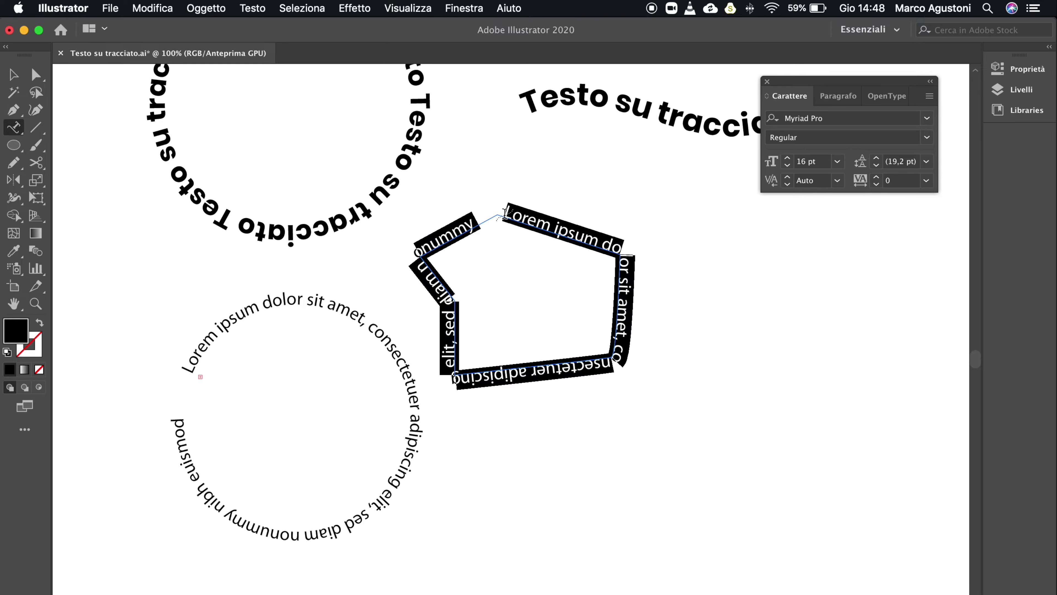
key(v)
key(Delete)
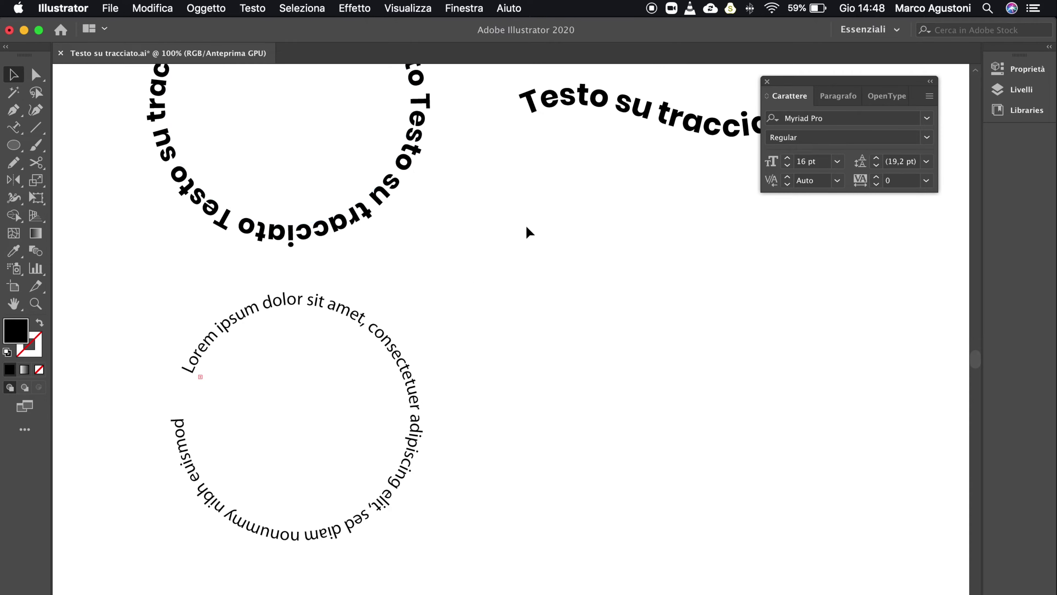
drag(526, 226, 315, 235)
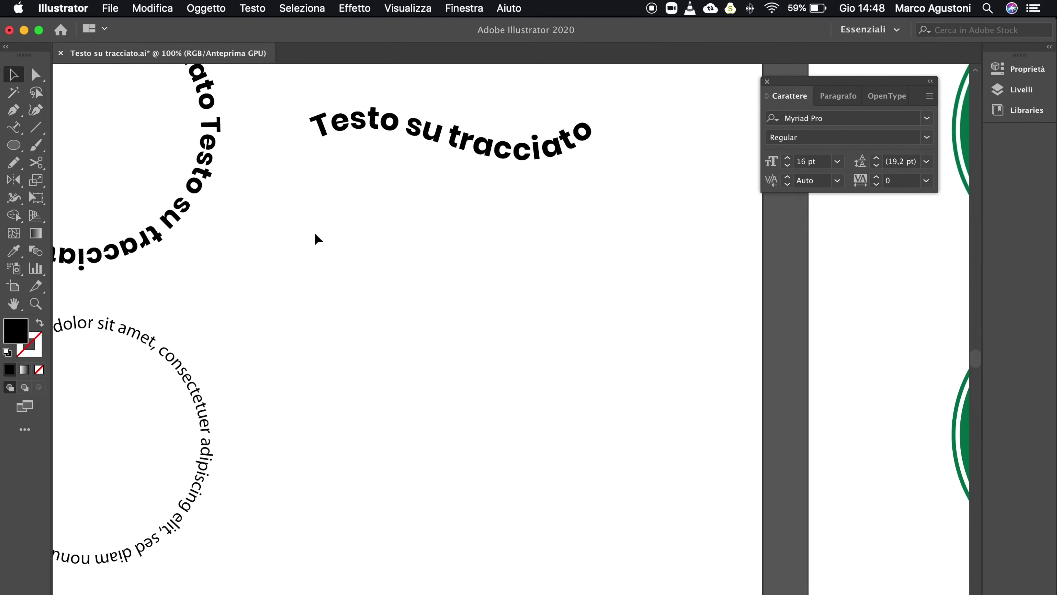
- Draw a wavy freehand path and run Lorem ipsum placeholder text along it
key(n)
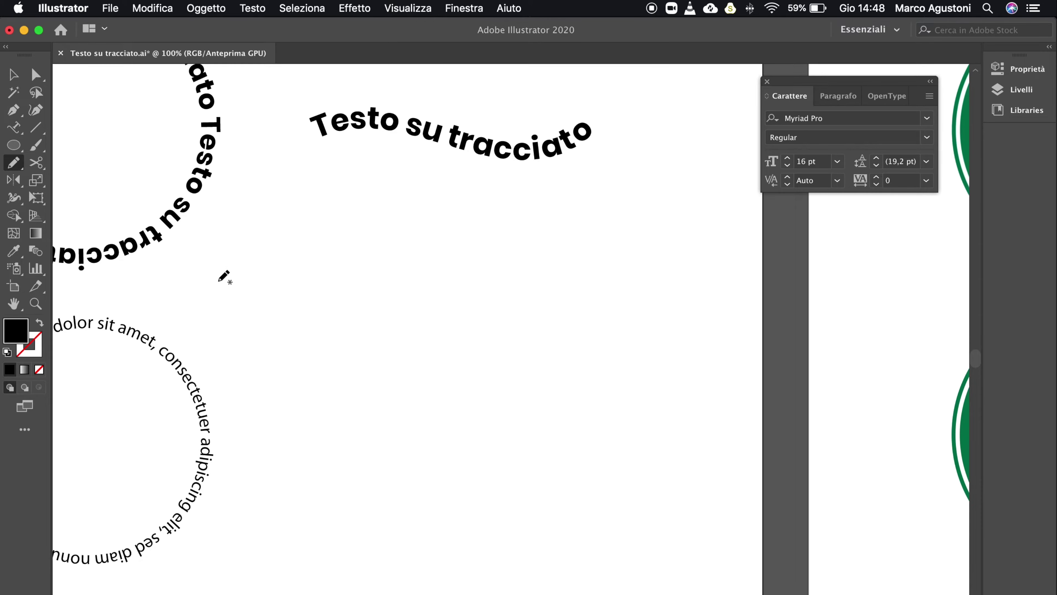
drag(300, 325, 595, 308)
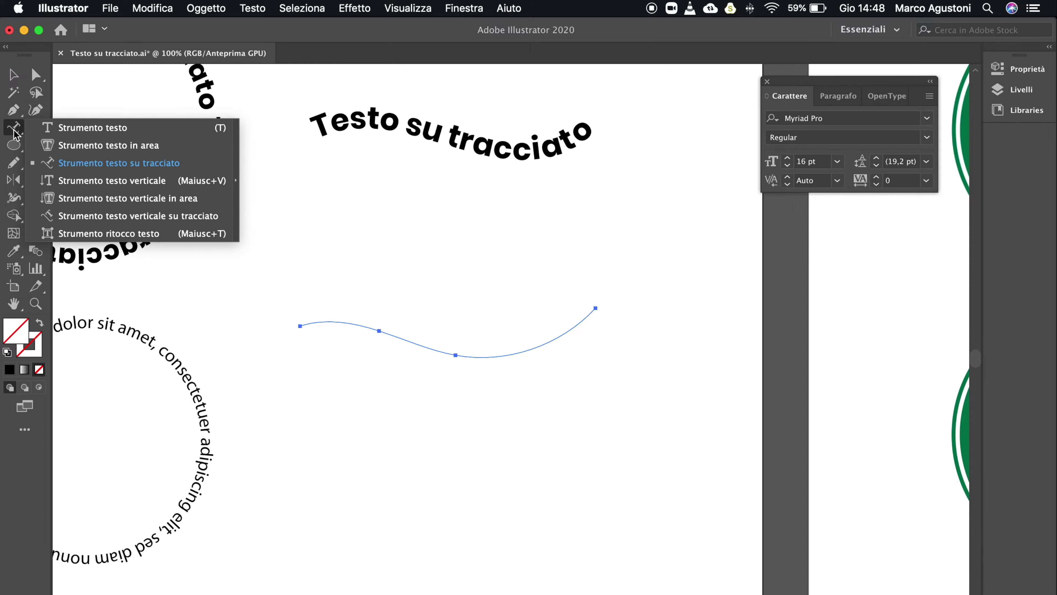
drag(14, 133, 125, 163)
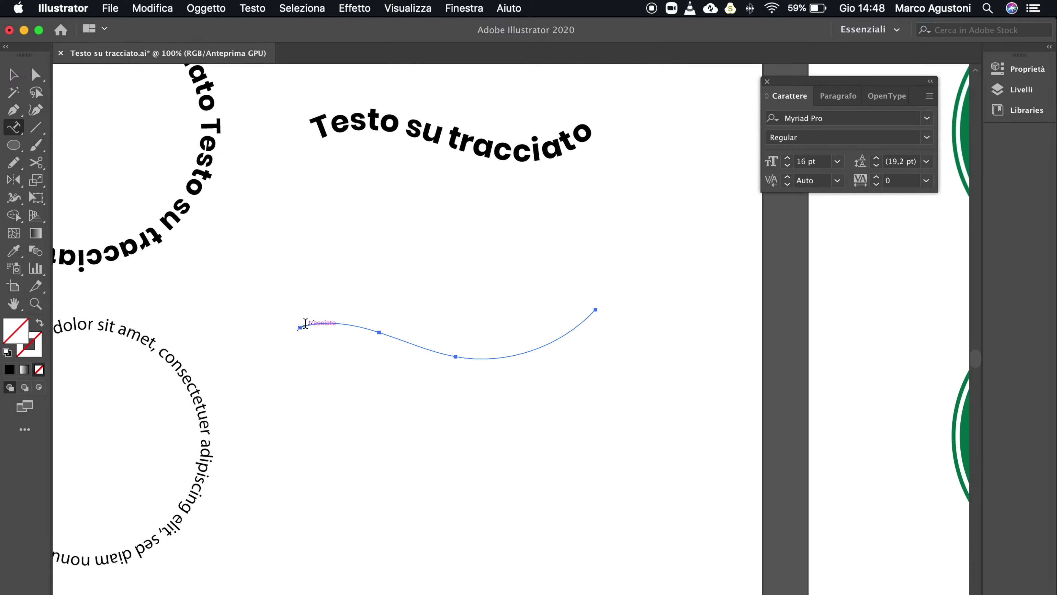
click(307, 325)
key(Escape)
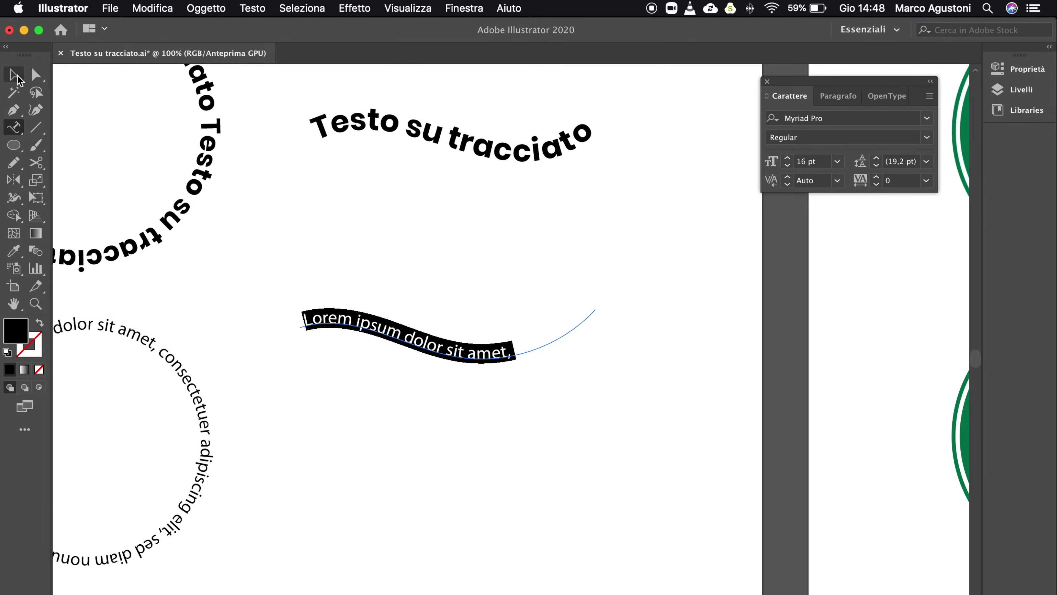
- Raise the path text to 21 pt and flip it beneath the curve
click(787, 159)
click(787, 158)
click(787, 159)
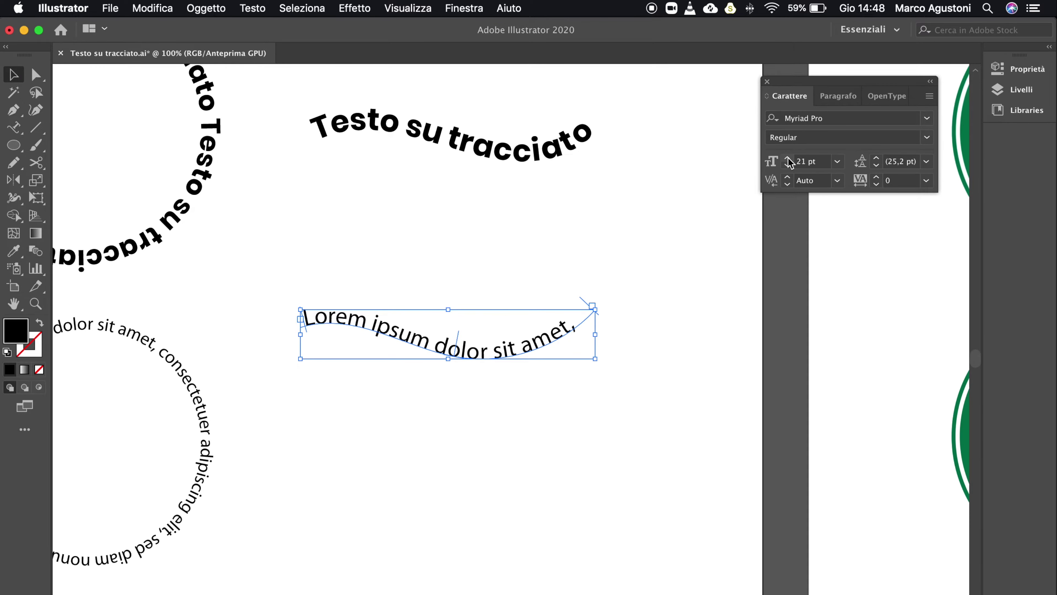
key(super+plus)
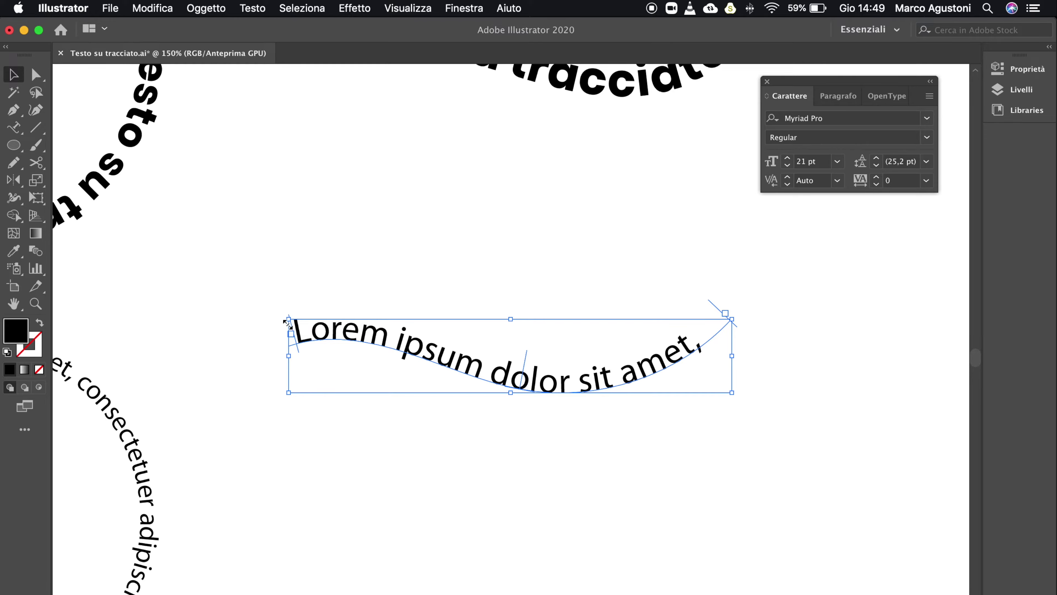
drag(293, 331, 310, 331)
mouse_move(537, 358)
mouse_down()
mouse_move(548, 364)
mouse_move(541, 352)
mouse_up()
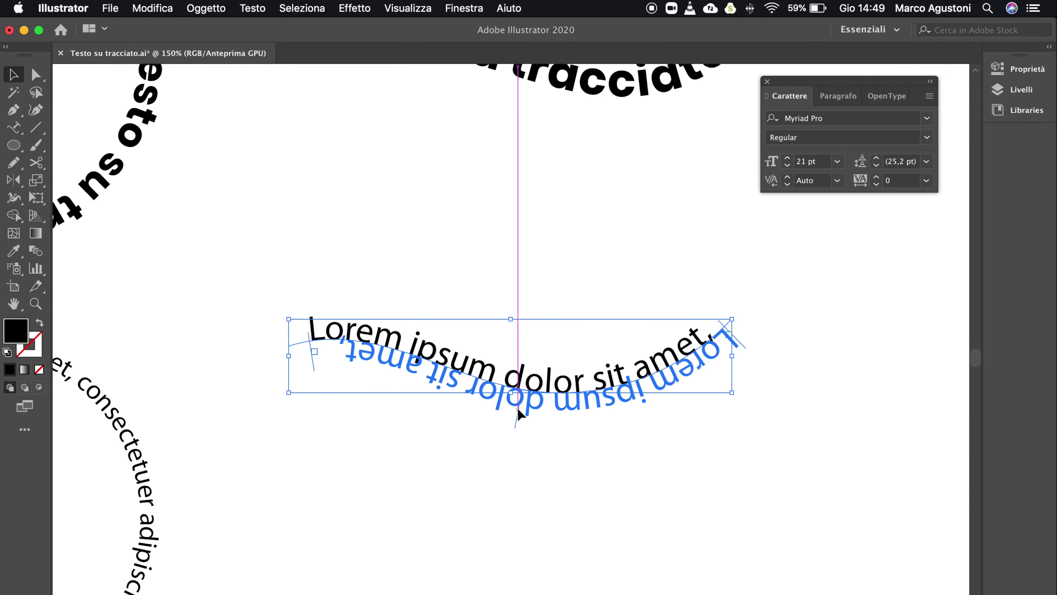
mouse_move(542, 352)
mouse_down()
mouse_move(503, 412)
mouse_move(213, 330)
mouse_up()
- Close the Character panel and pan at 100% zoom over to the Starbucks logos
key(super+minus)
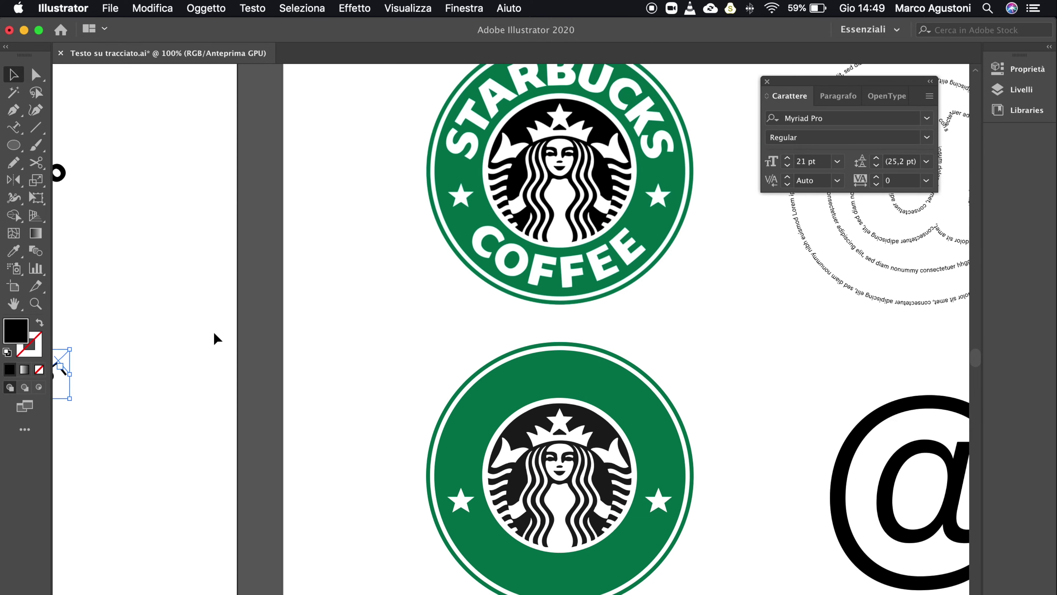
key(super+minus)
drag(510, 315, 402, 292)
scroll(403, 292, right, 10)
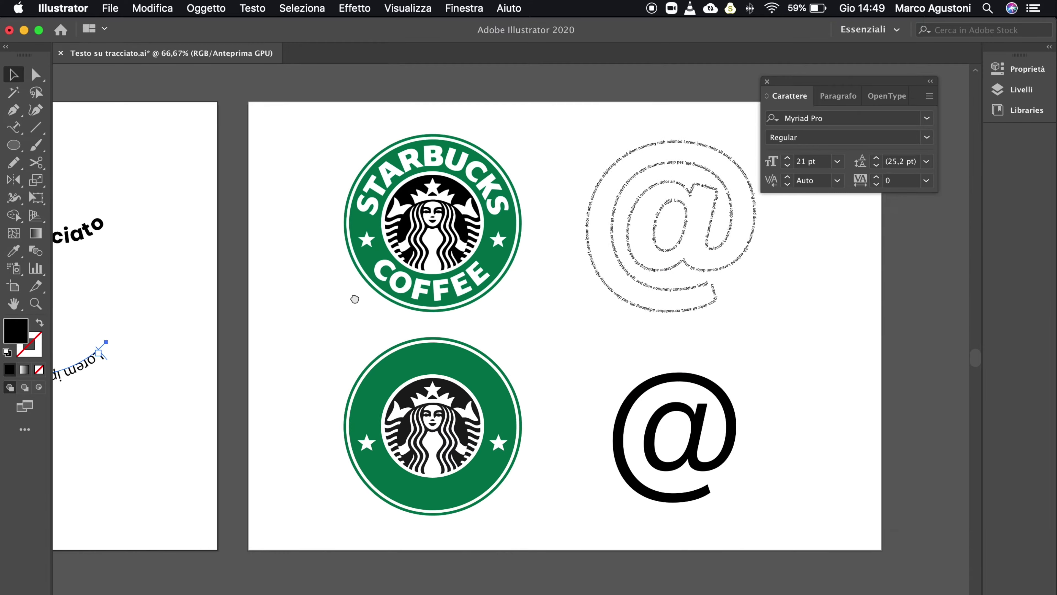
click(768, 82)
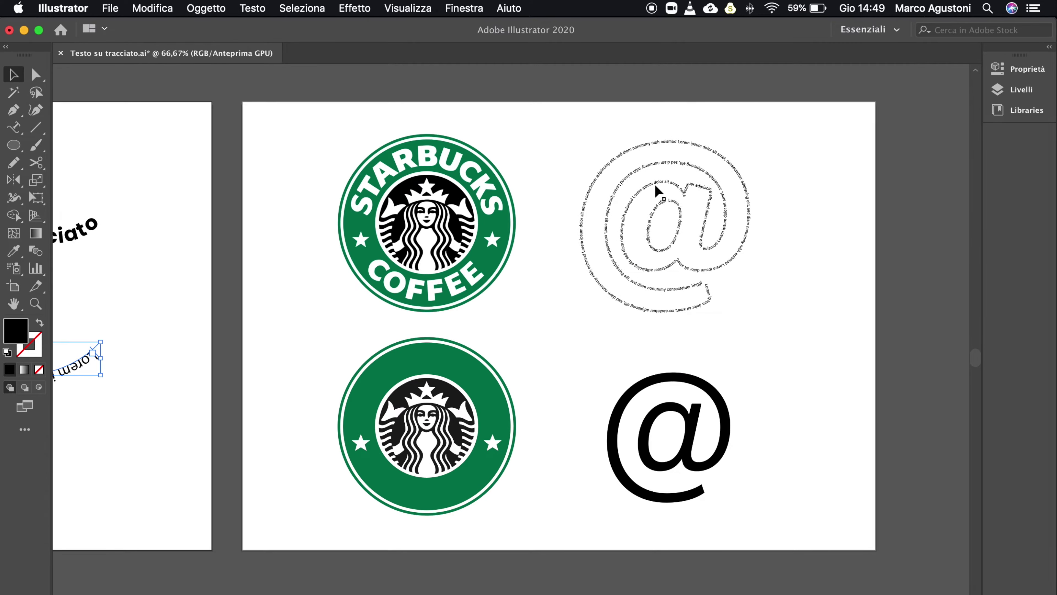
key(super+1)
drag(654, 183, 212, 228)
scroll(212, 228, right, 7)
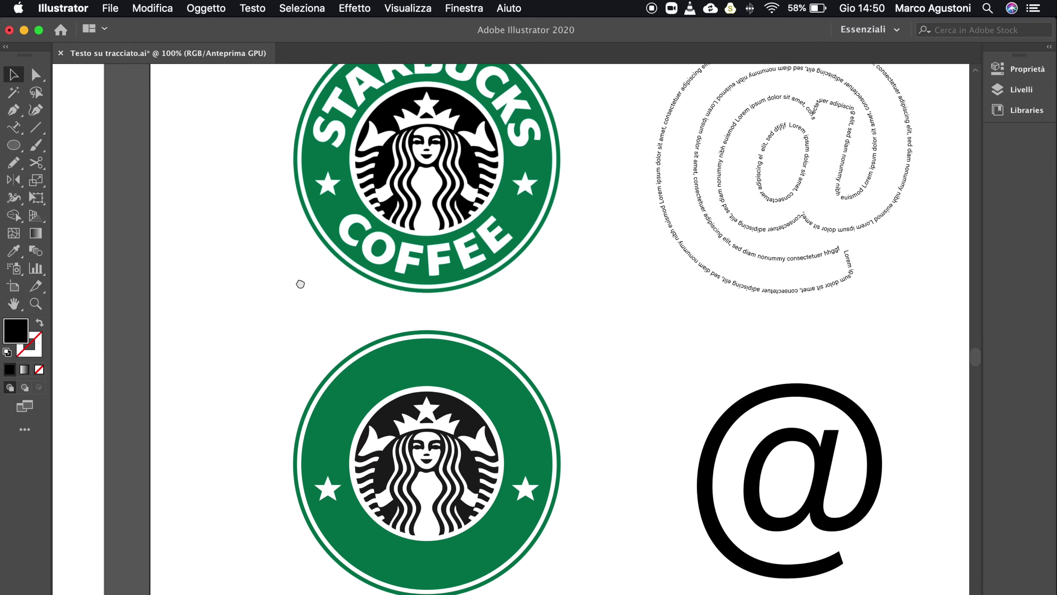
scroll(308, 300, left, 2)
- Draw a circle with the Ellipse tool and centre it over the logo's emblem
click(13, 146)
drag(18, 150, 67, 177)
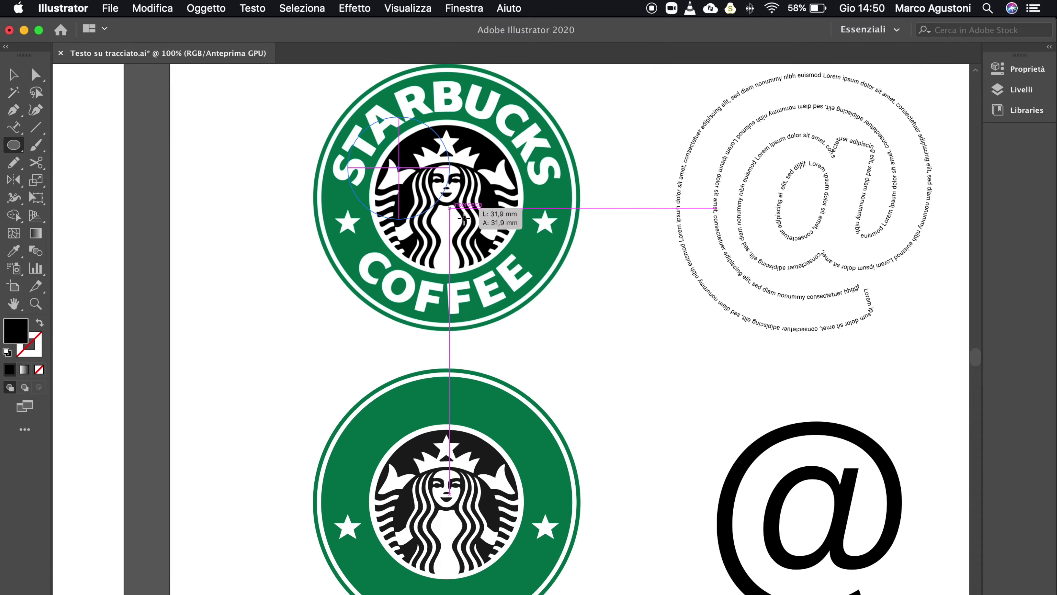
drag(435, 204, 524, 292)
key(super+plus)
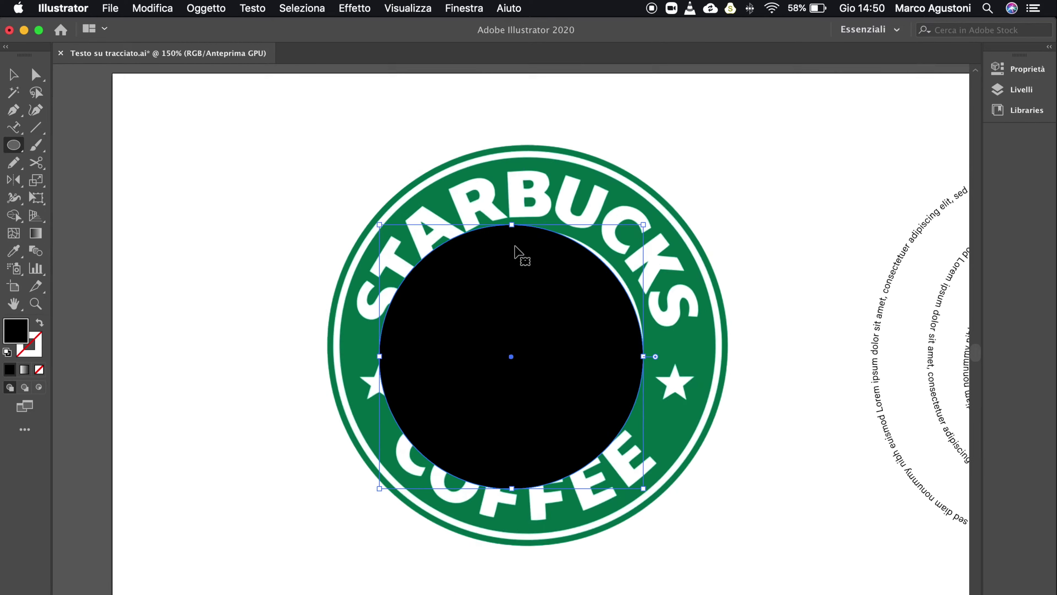
key(super+plus)
scroll(515, 246, right, 5)
key(v)
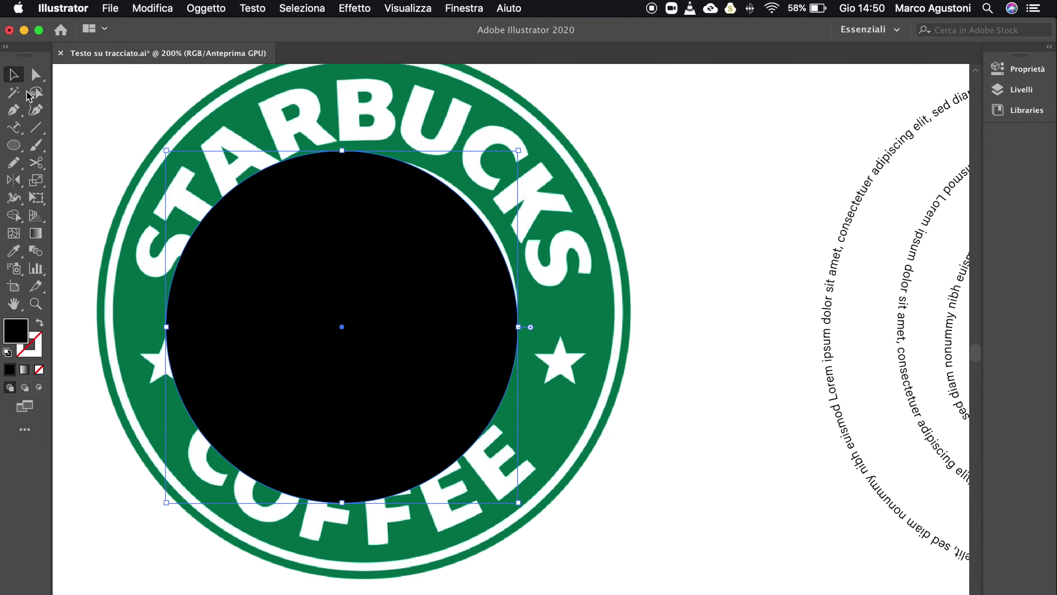
mouse_move(344, 269)
mouse_down()
mouse_move(365, 260)
mouse_move(360, 252)
mouse_up()
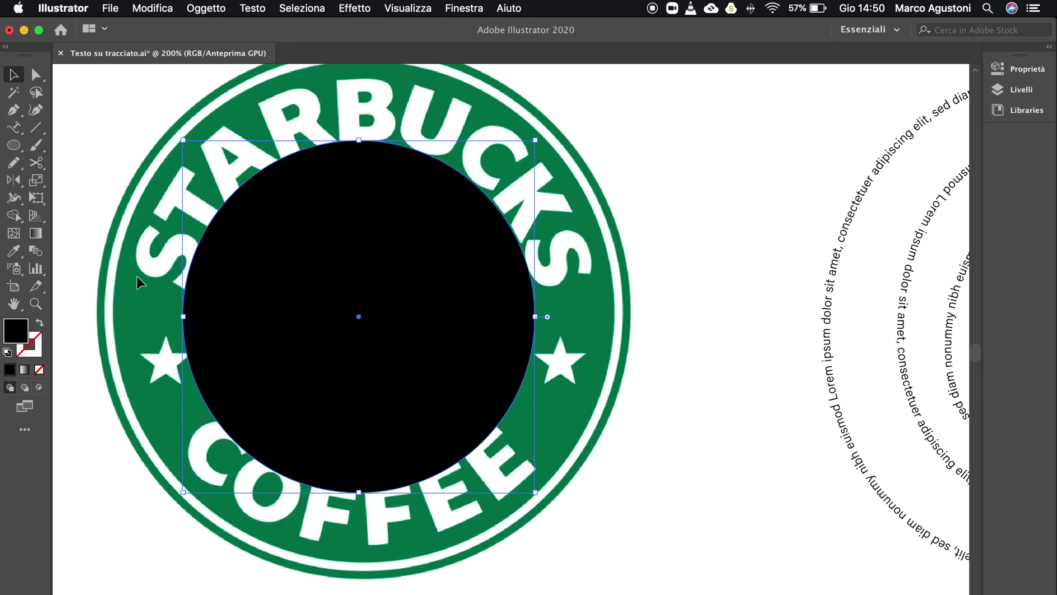
- Turn the circle into a black outline and resize it onto the inner ring
drag(21, 335, 29, 345)
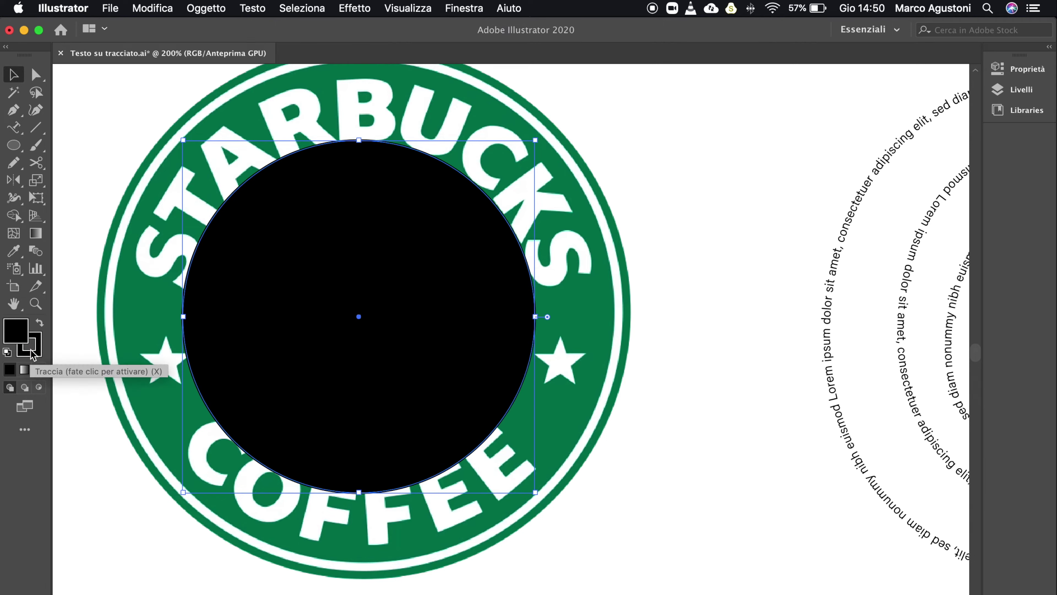
click(39, 369)
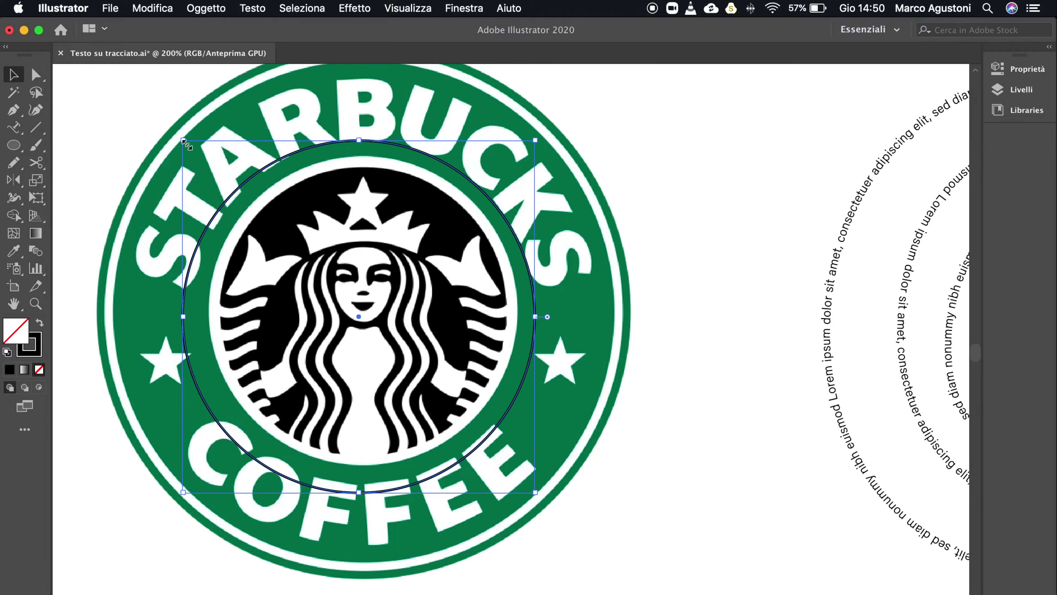
drag(184, 142, 194, 150)
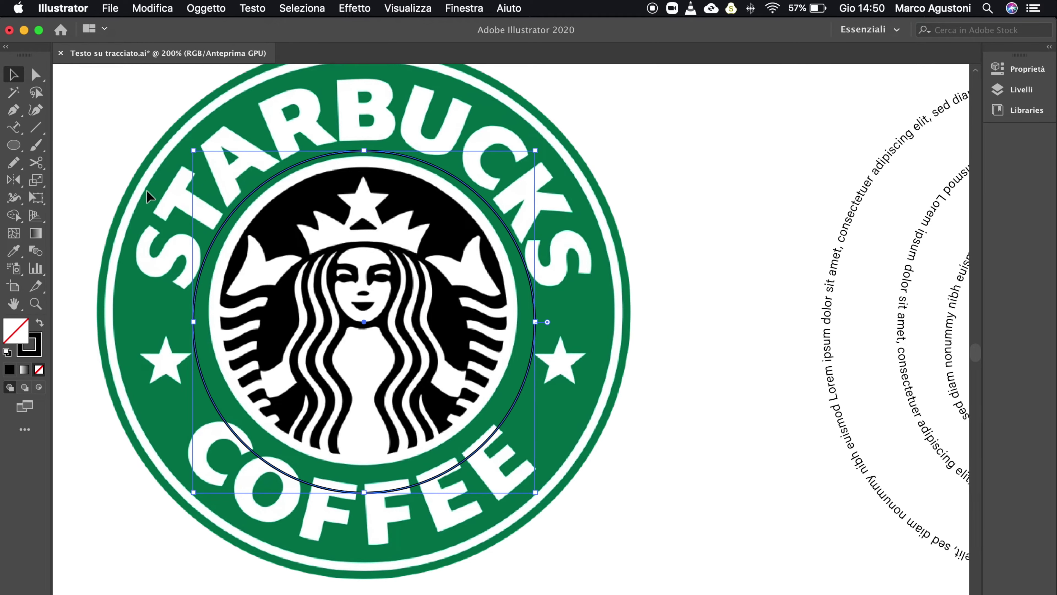
key(Up)
key(Up)
key(Up)
key(Up)
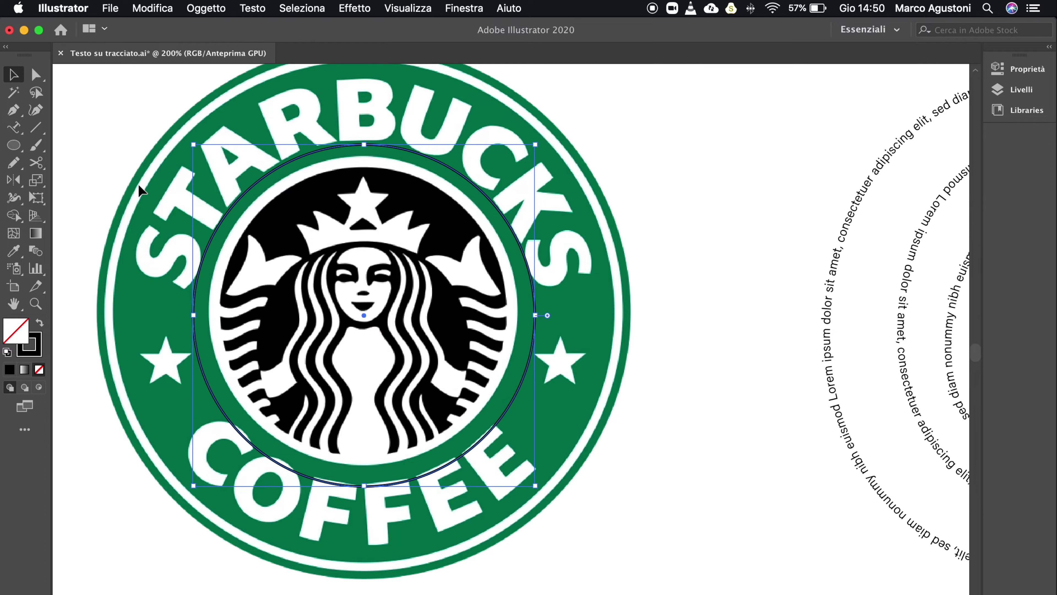
key(Up)
key(Up)
key(Up)
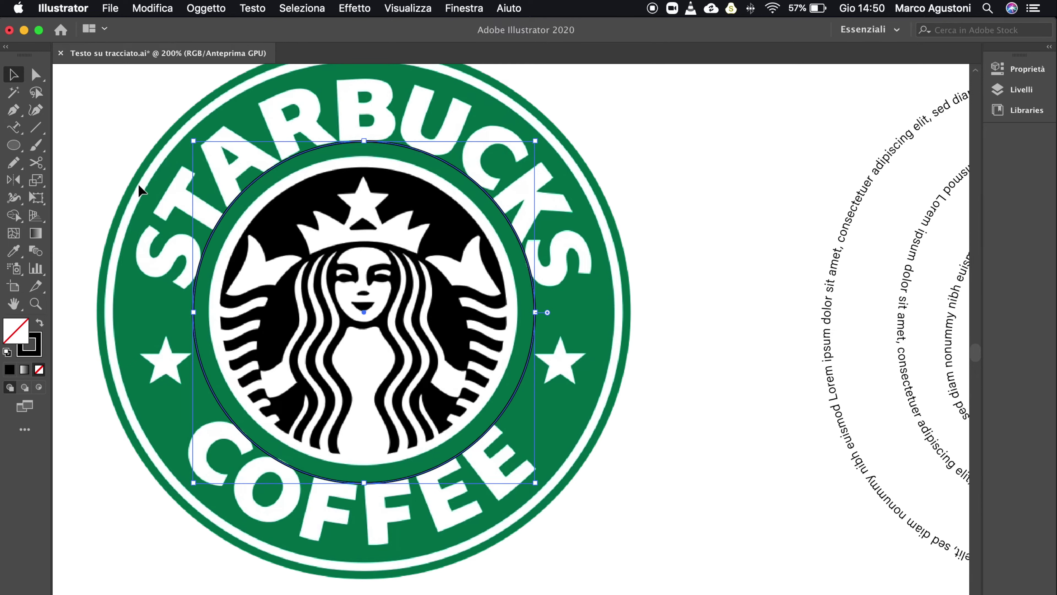
drag(535, 482, 534, 481)
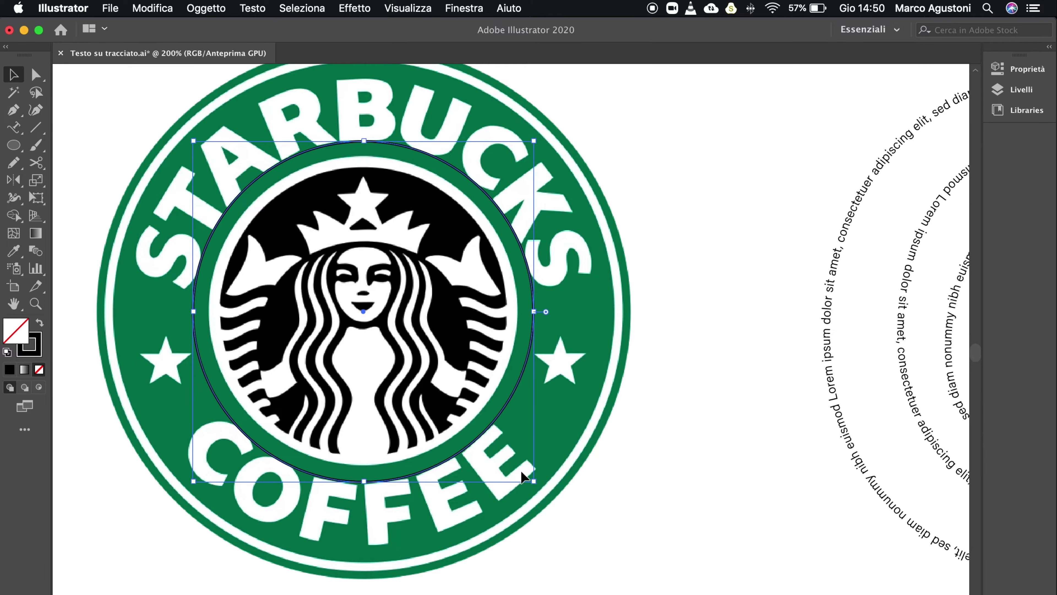
key(super+1)
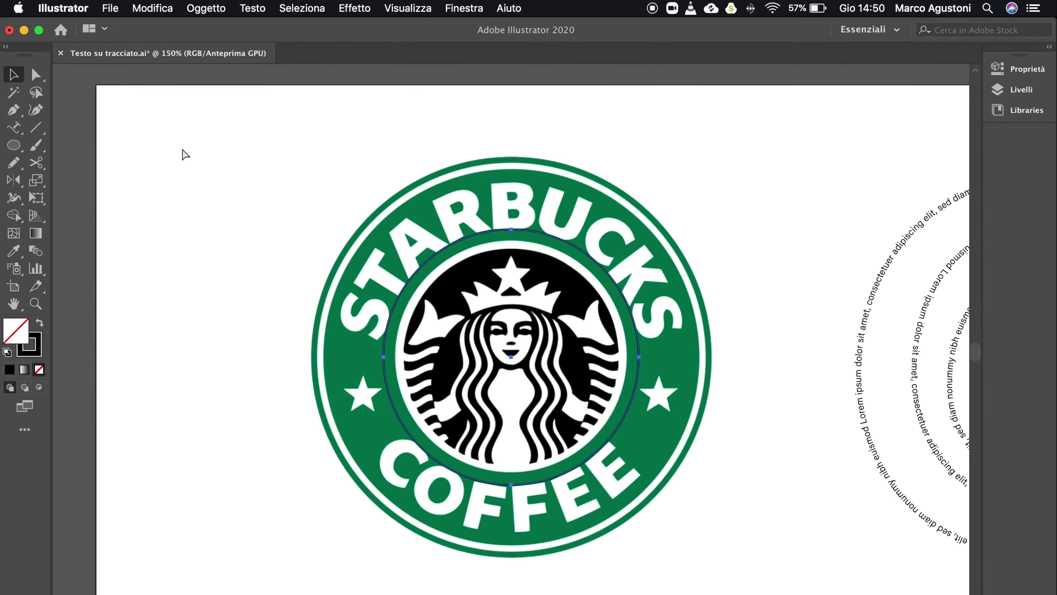
click(274, 267)
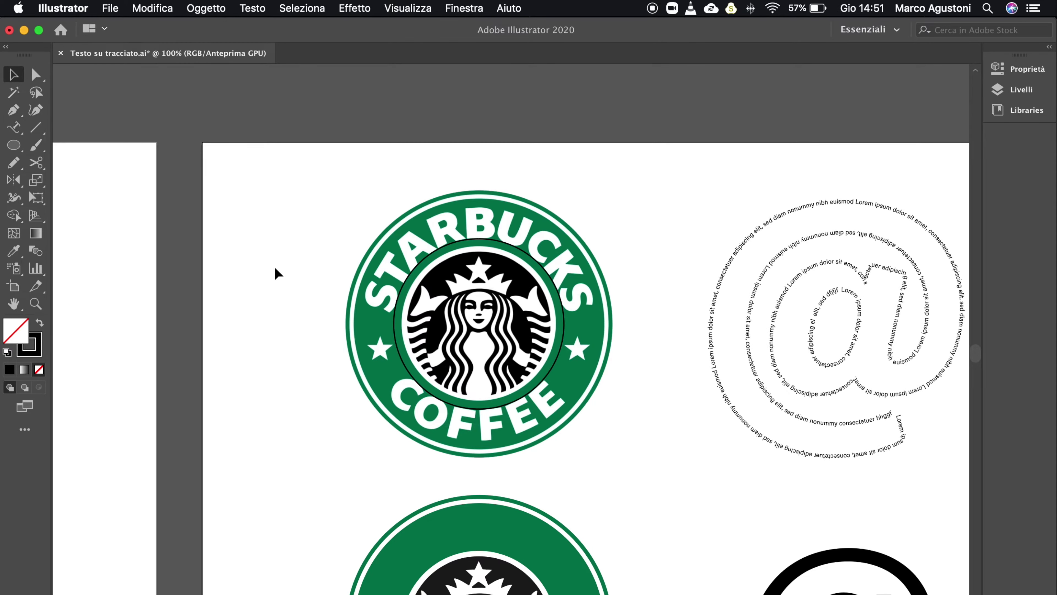
key(super+plus)
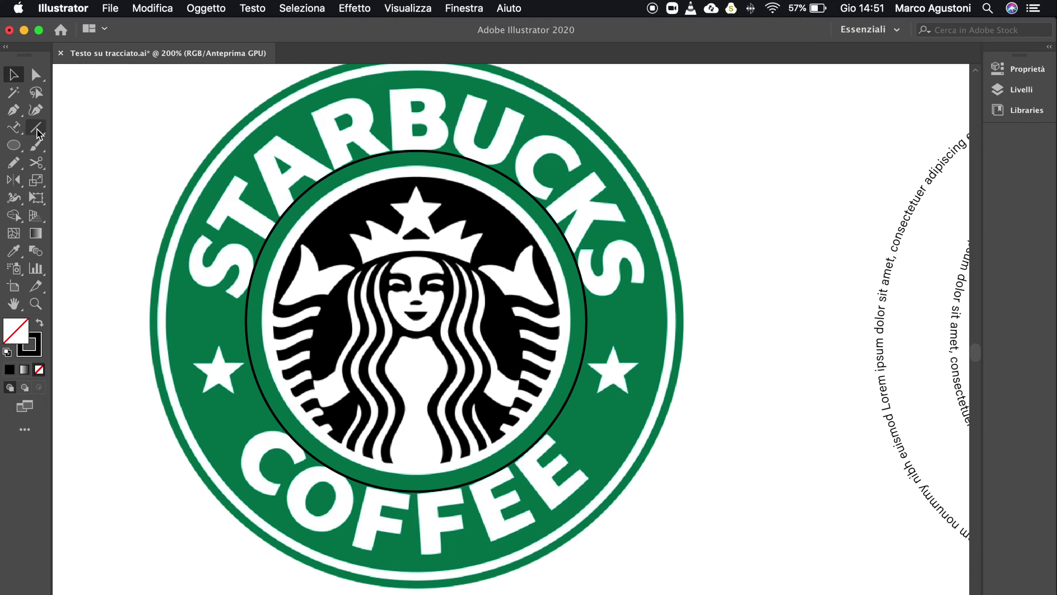
- Replace the circle's placeholder path text with the word STARBUCKS
drag(14, 127, 96, 169)
click(95, 166)
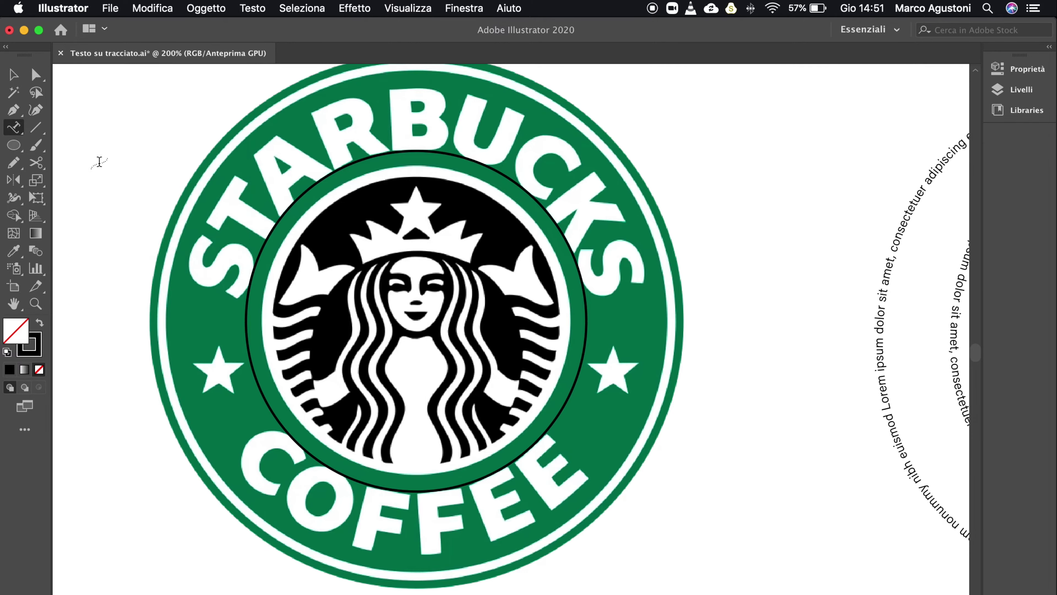
click(262, 249)
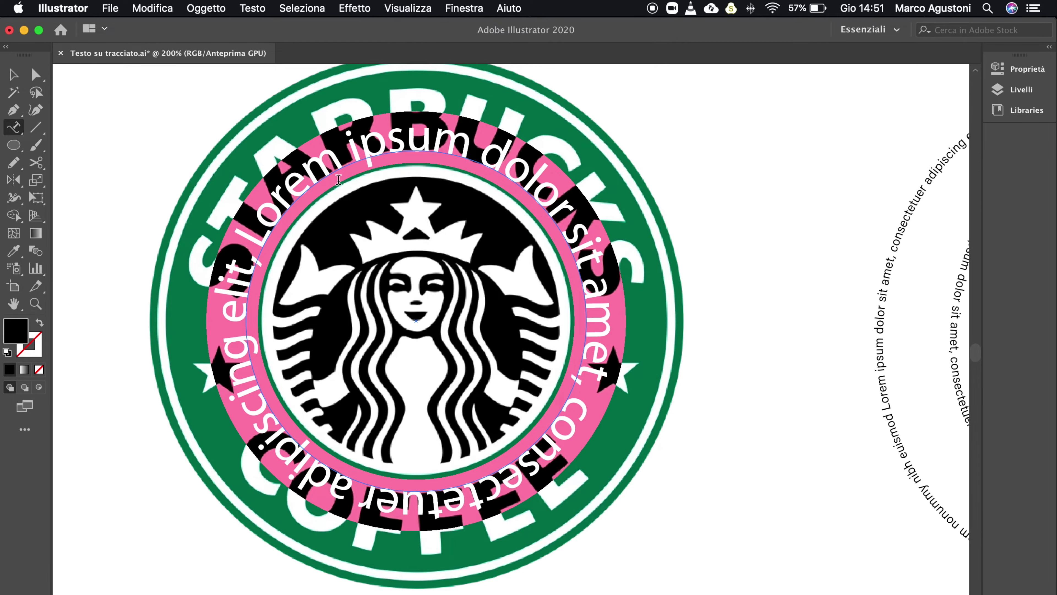
key(BackSpace)
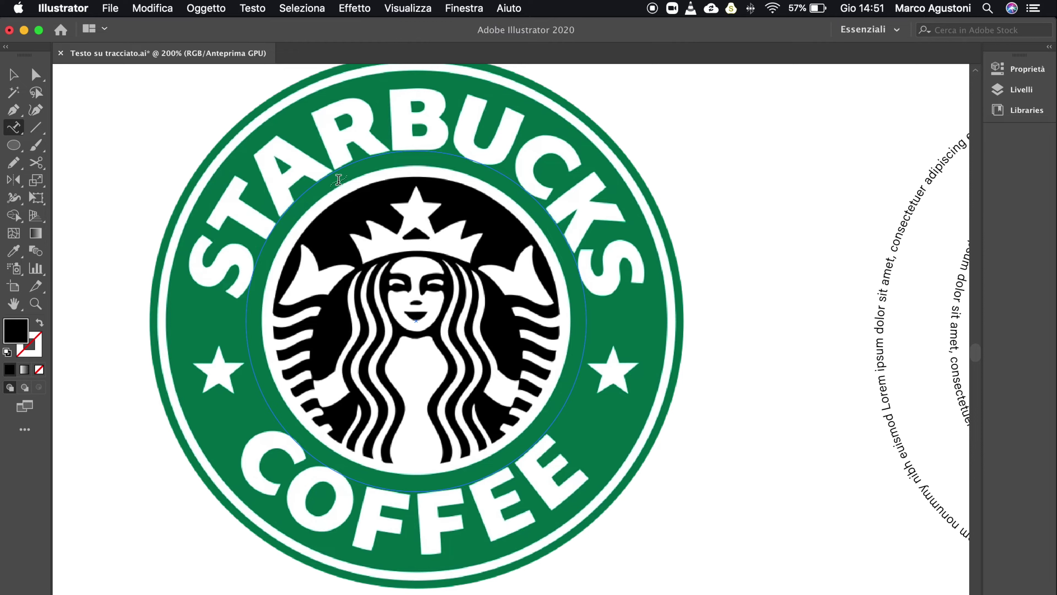
text(ST)
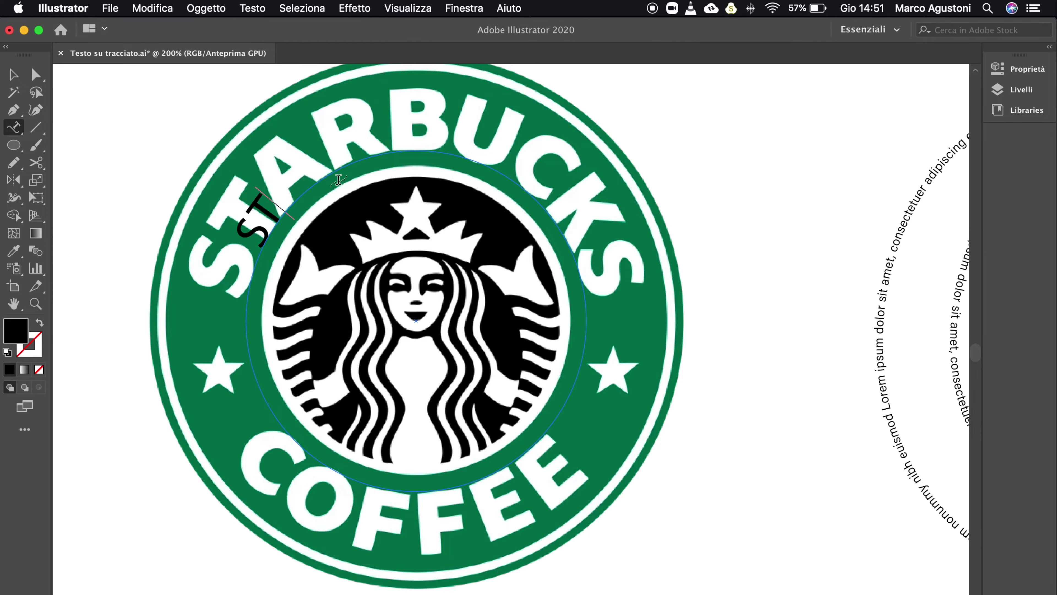
text(AR)
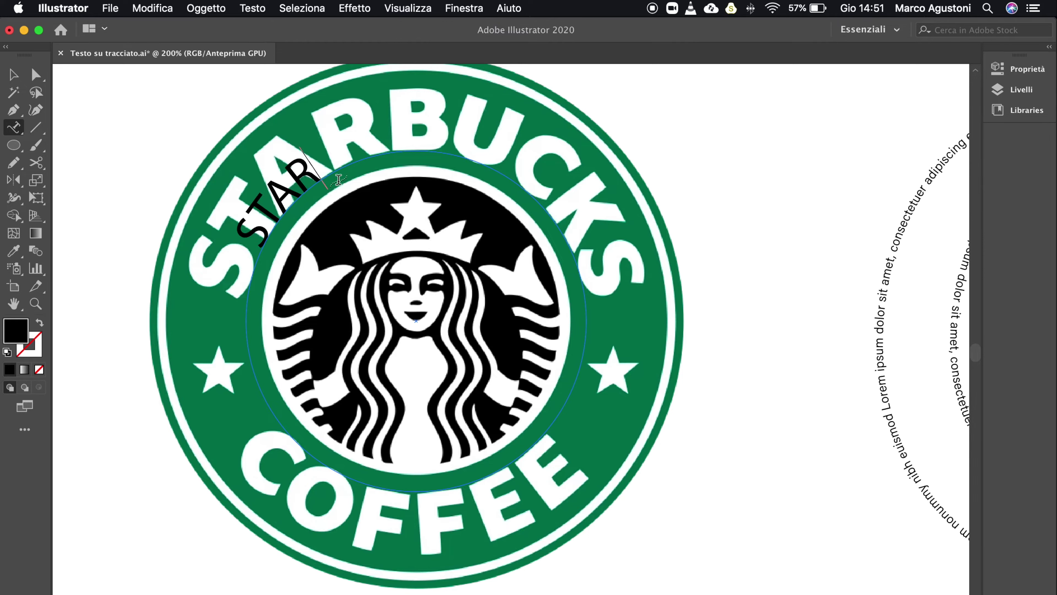
text(BUCKS)
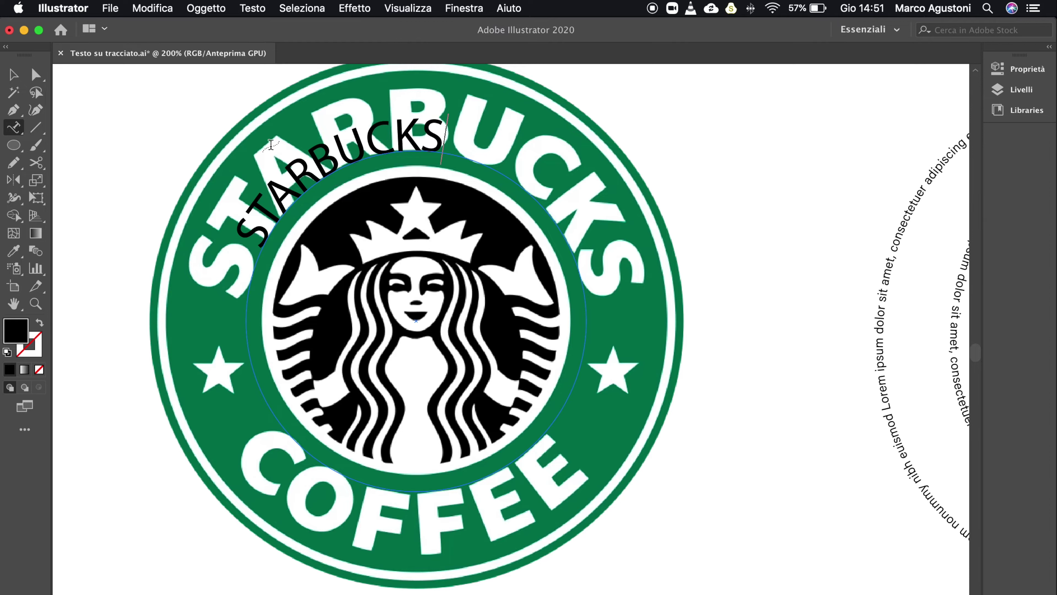
key(super+t)
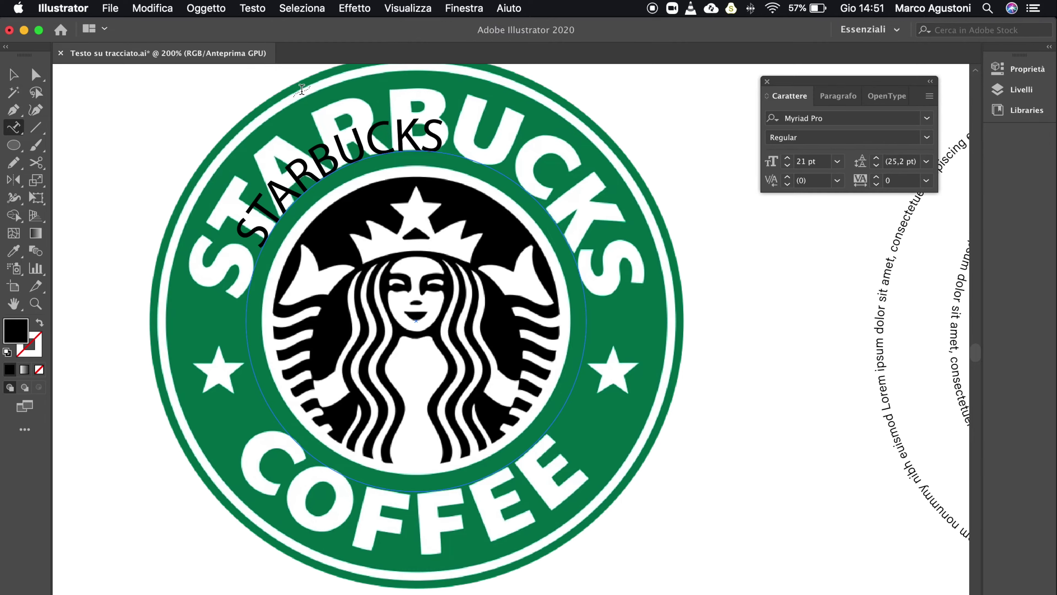
- Make the STARBUCKS path text Myriad Pro Bold at 40 pt
double_click(293, 183)
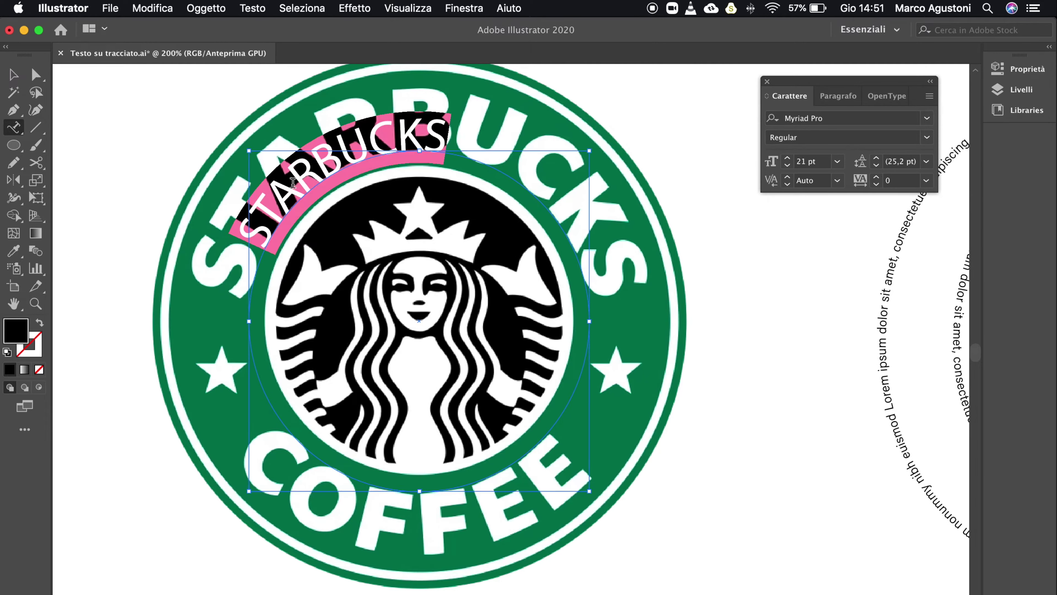
click(928, 138)
click(844, 201)
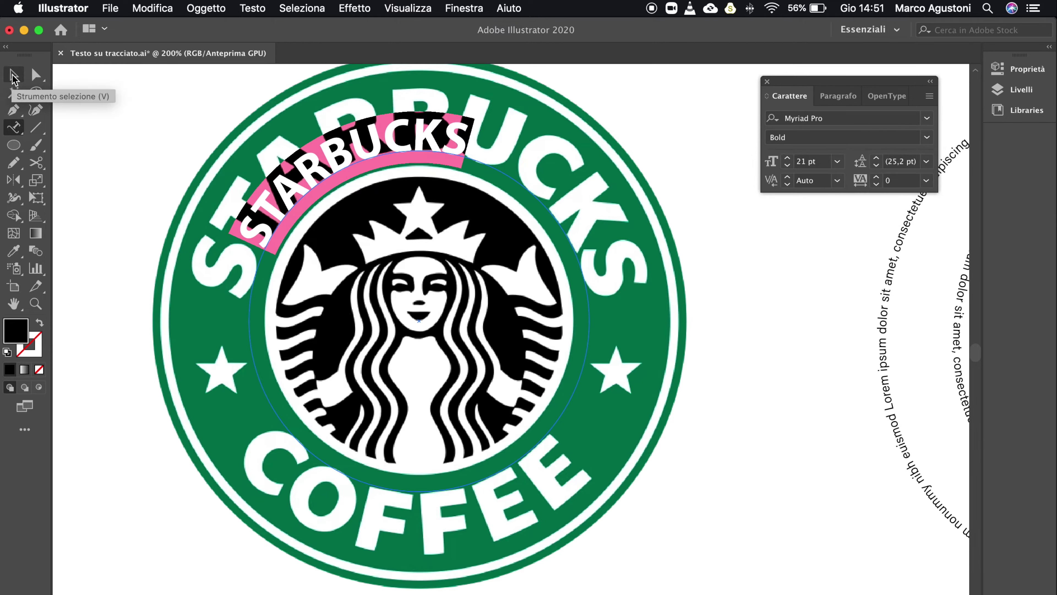
click(15, 77)
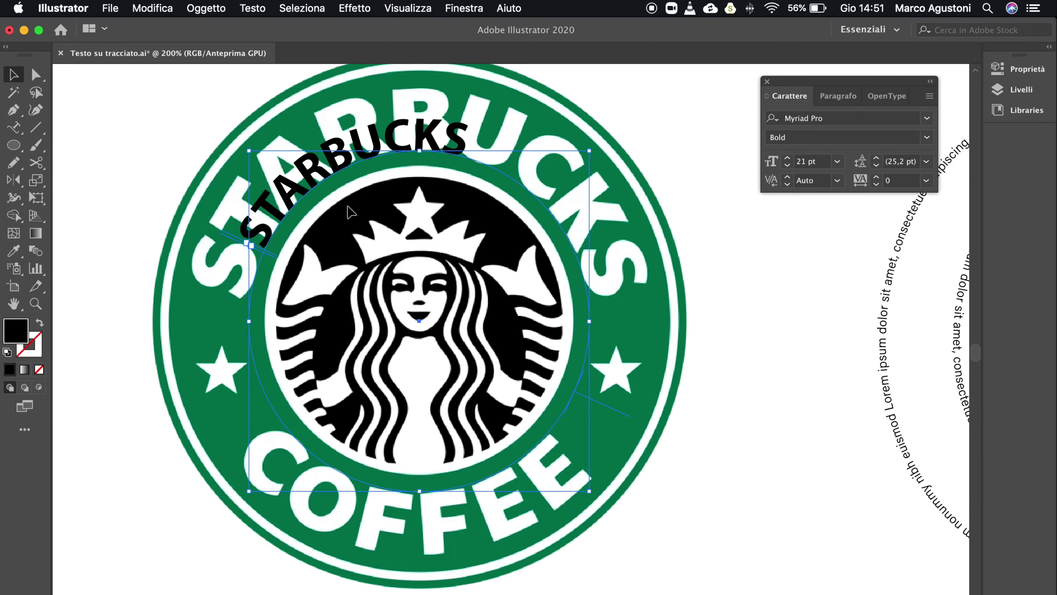
click(787, 158)
click(787, 158)
click(787, 158)
click(787, 158)
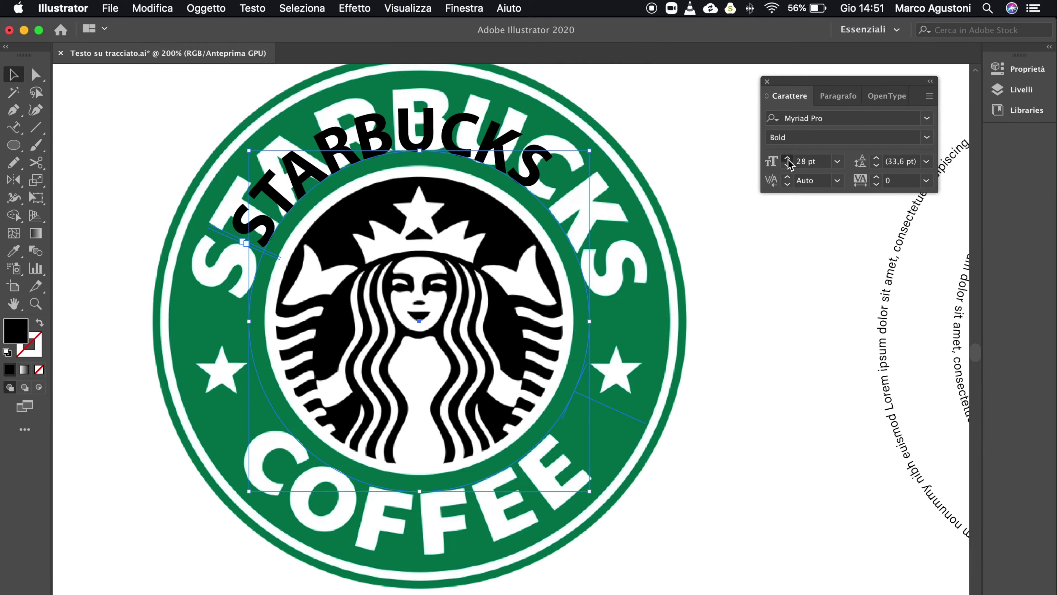
click(787, 158)
click(787, 159)
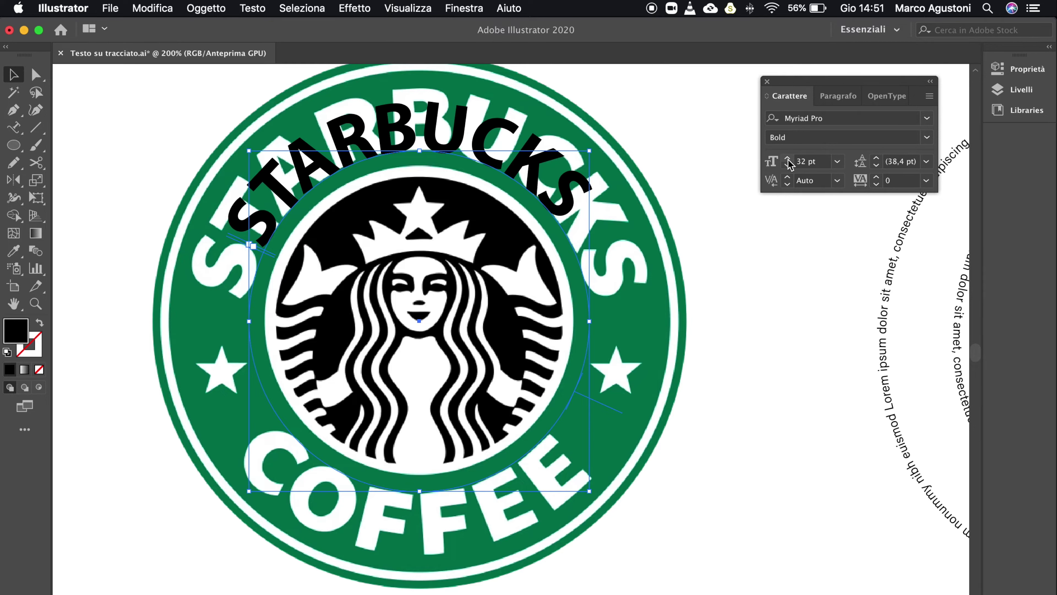
click(787, 158)
click(787, 158)
click(787, 159)
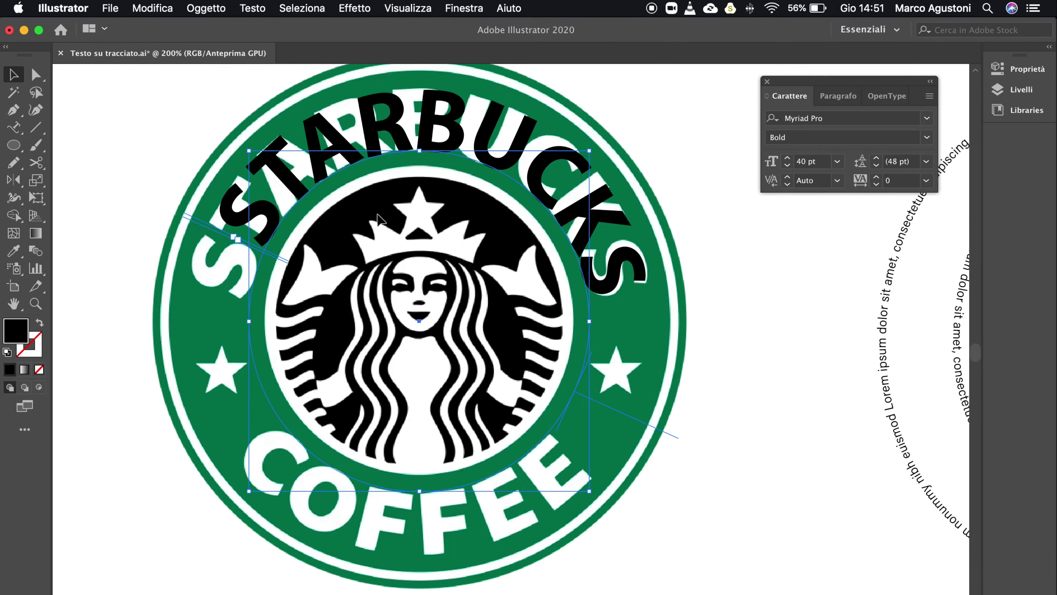
- Slide STARBUCKS along the circle to arc over the logo's original lettering
mouse_move(235, 238)
mouse_down()
mouse_move(213, 273)
mouse_move(215, 302)
mouse_move(418, 564)
mouse_move(496, 555)
mouse_up()
drag(469, 476, 605, 301)
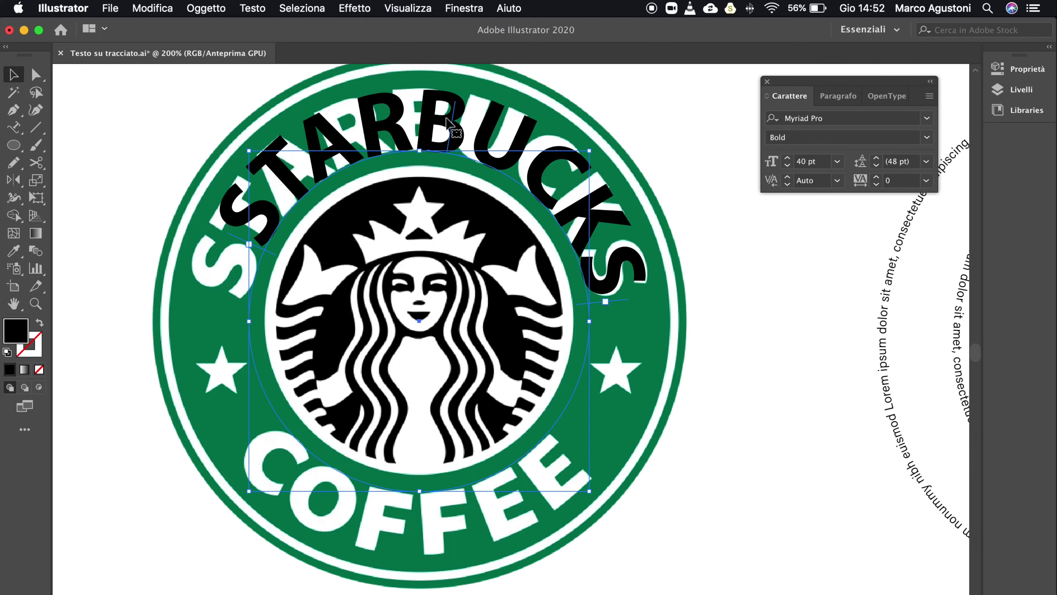
drag(456, 125, 394, 127)
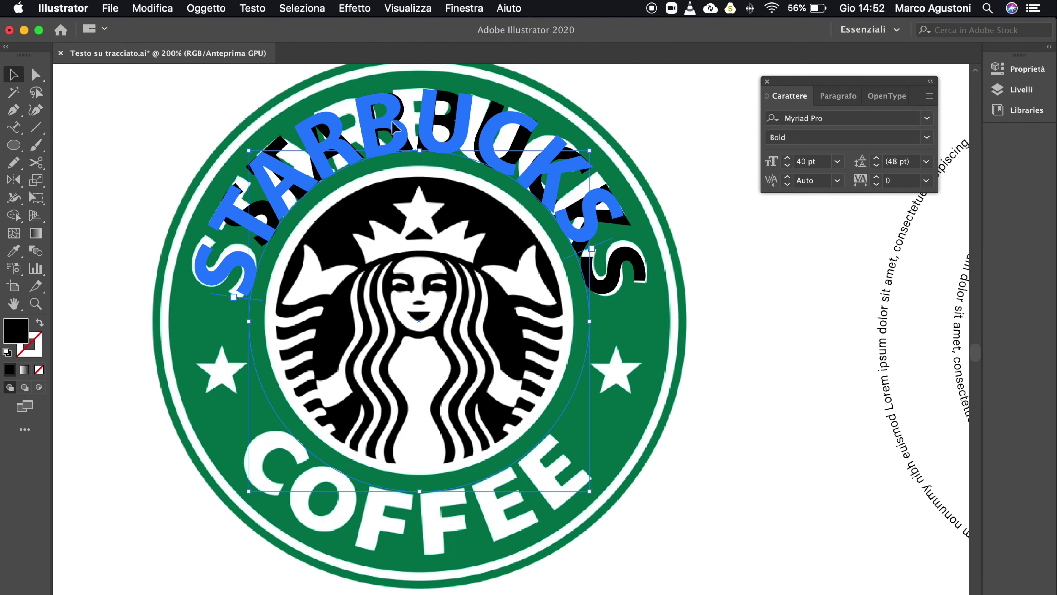
drag(394, 127, 394, 127)
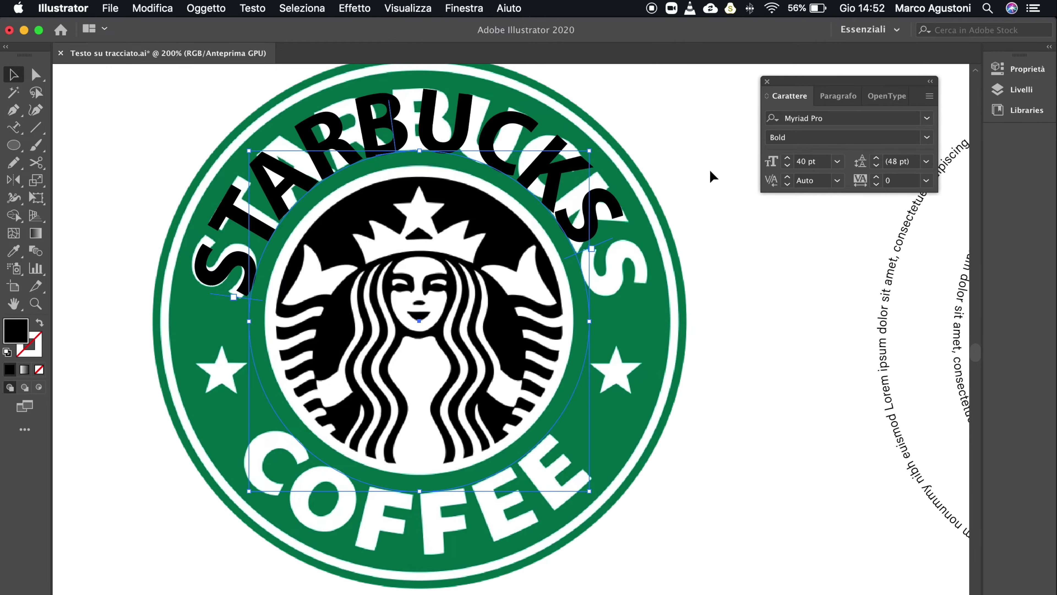
- Bump STARBUCKS to 41 pt, reveal its clipped final S, and set tracking to 60
click(788, 158)
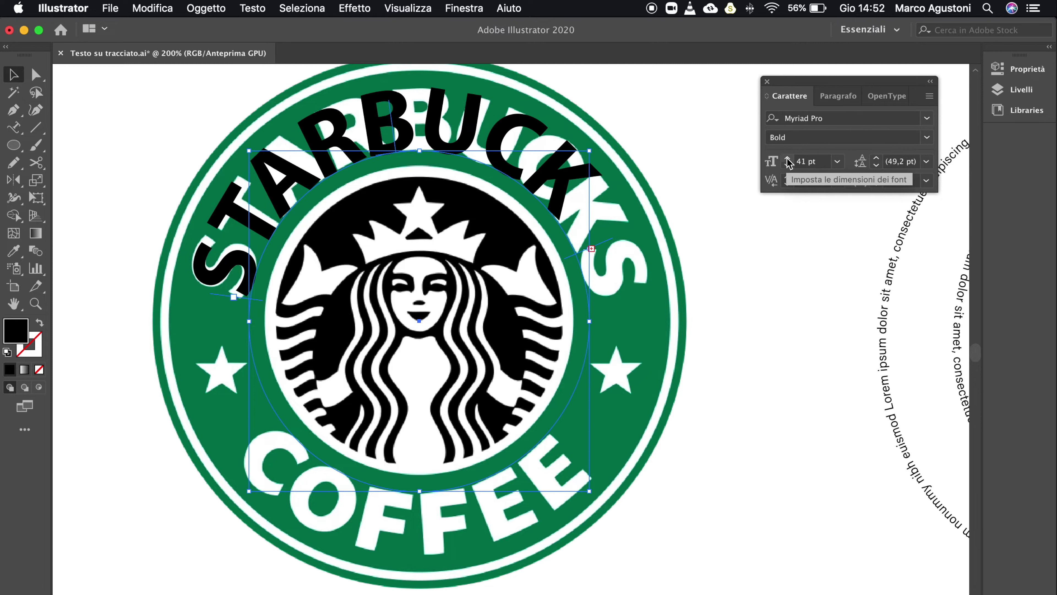
drag(592, 248, 618, 320)
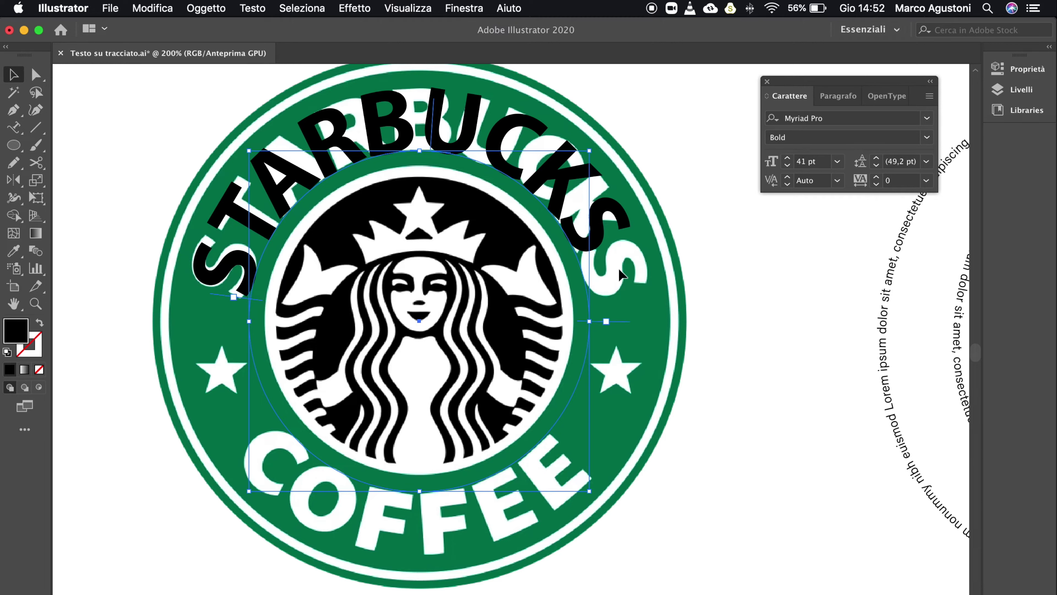
click(906, 181)
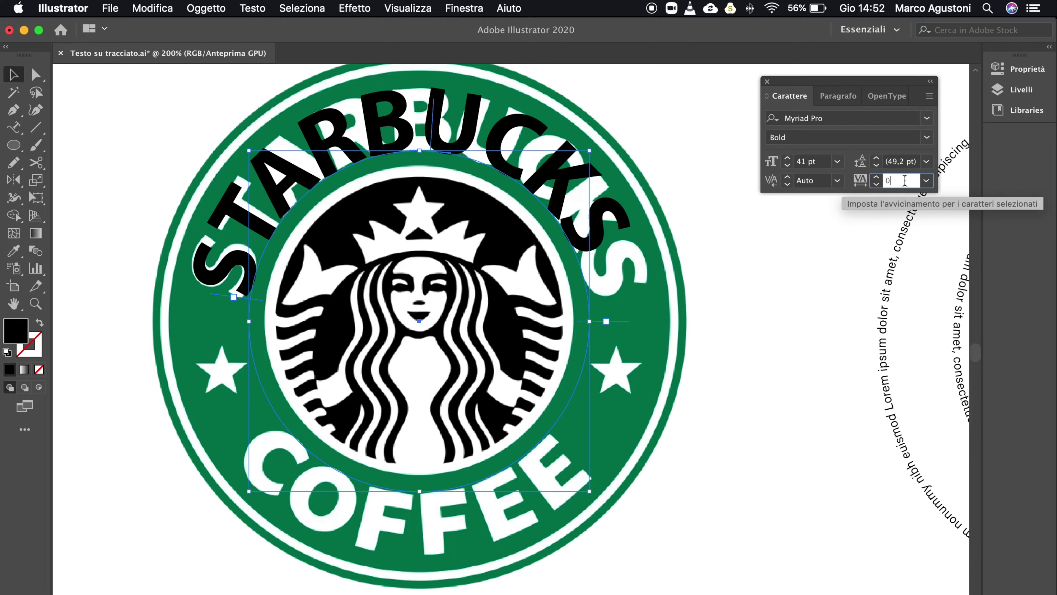
click(876, 180)
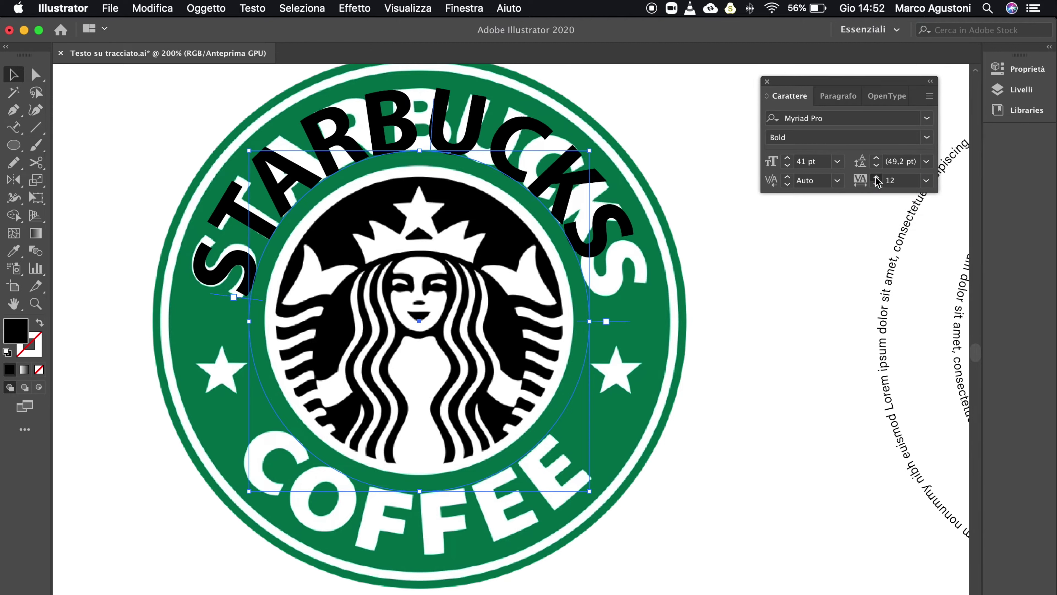
click(876, 180)
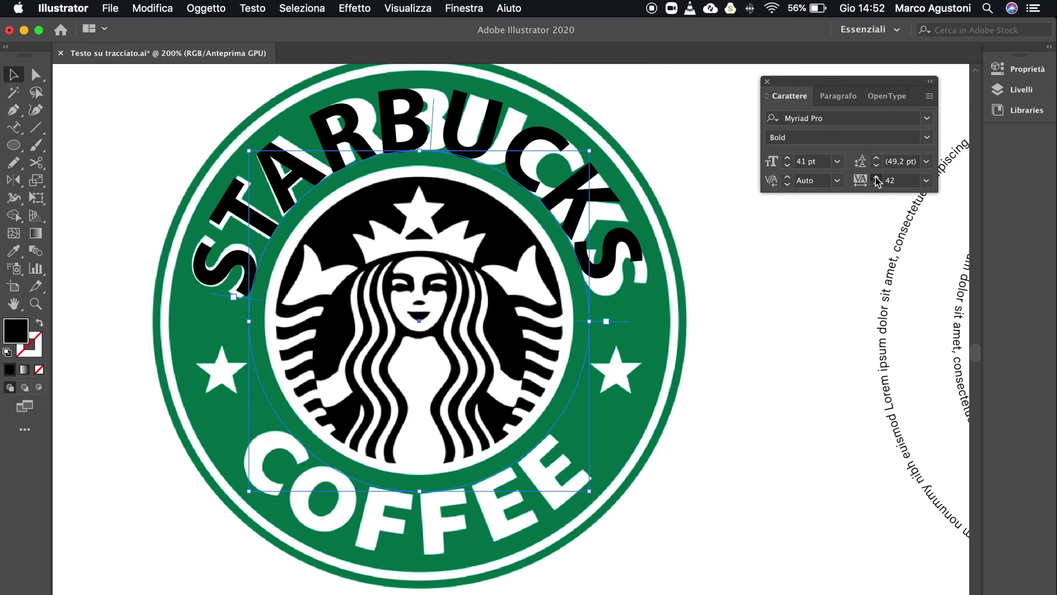
click(876, 180)
click(877, 180)
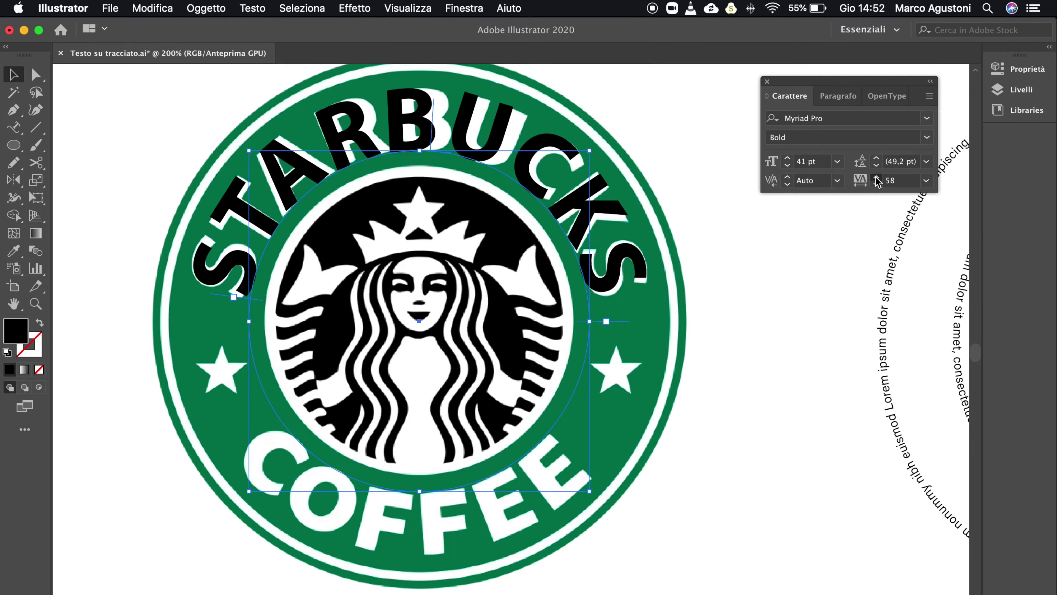
click(876, 180)
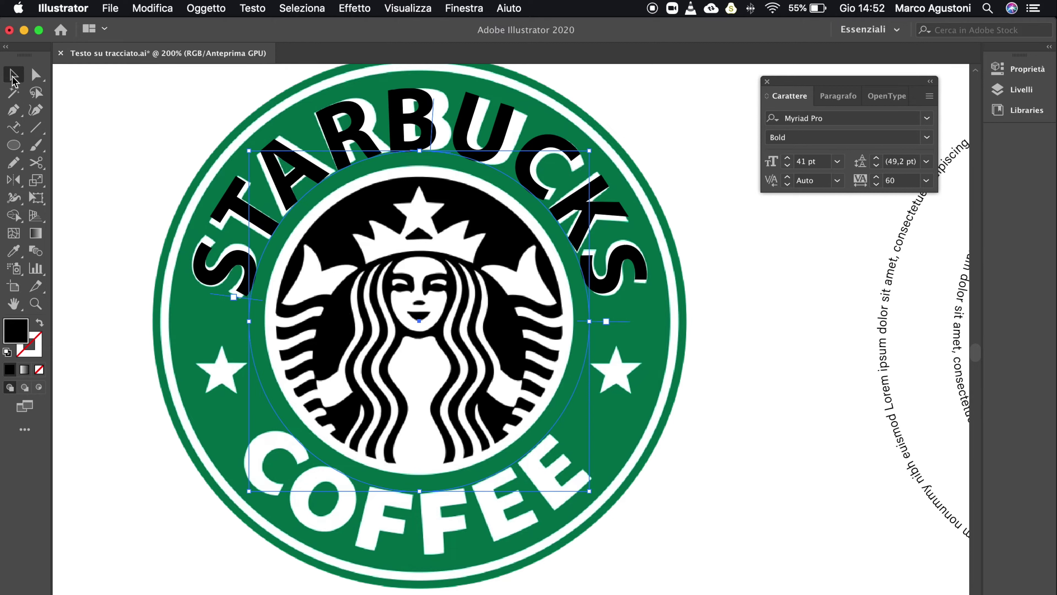
click(90, 130)
- Duplicate the STARBUCKS path text with Edit > Paste in Place over the original
key(super+minus)
scroll(535, 220, down, 1)
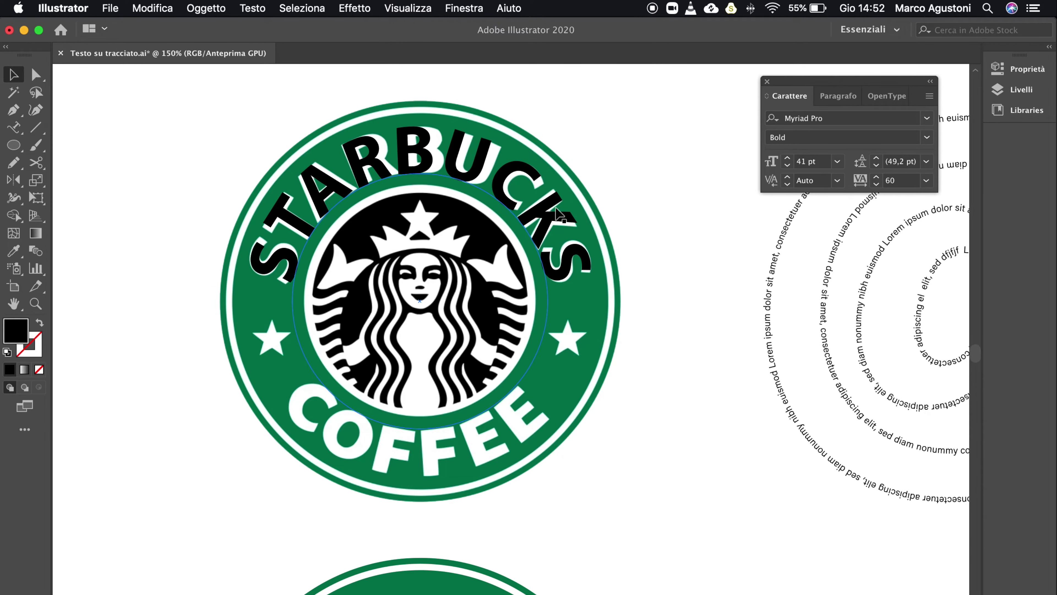
scroll(181, 391, down, 2)
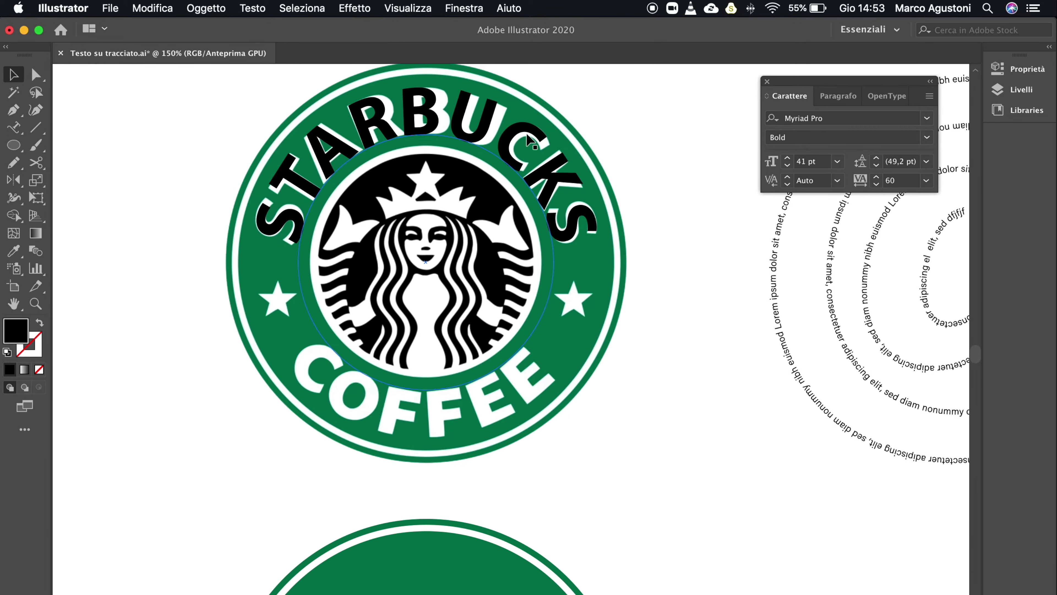
click(327, 348)
drag(405, 197, 221, 162)
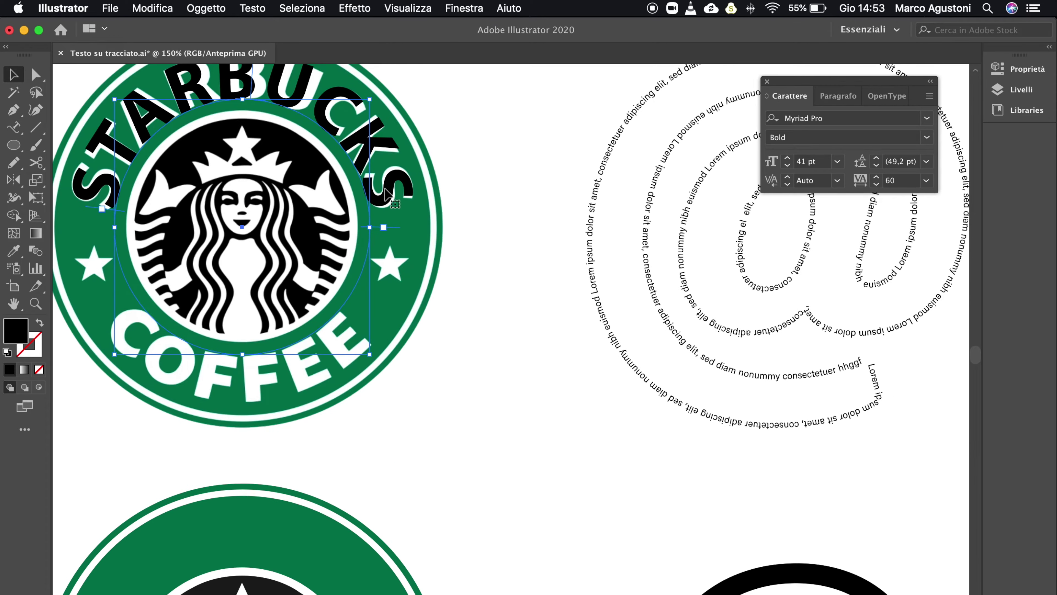
drag(201, 98, 468, 281)
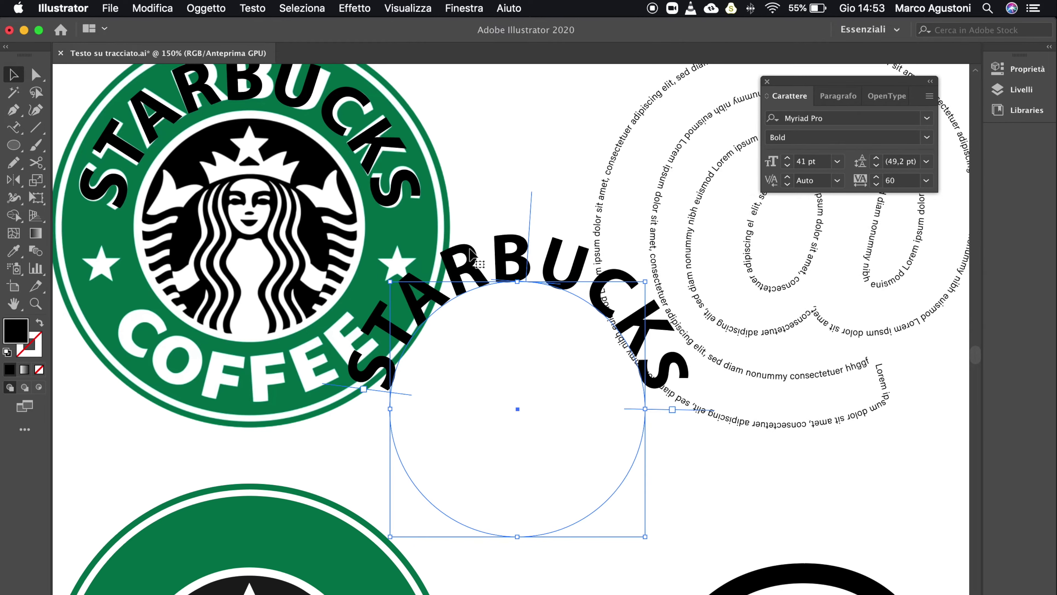
scroll(468, 281, down, 5)
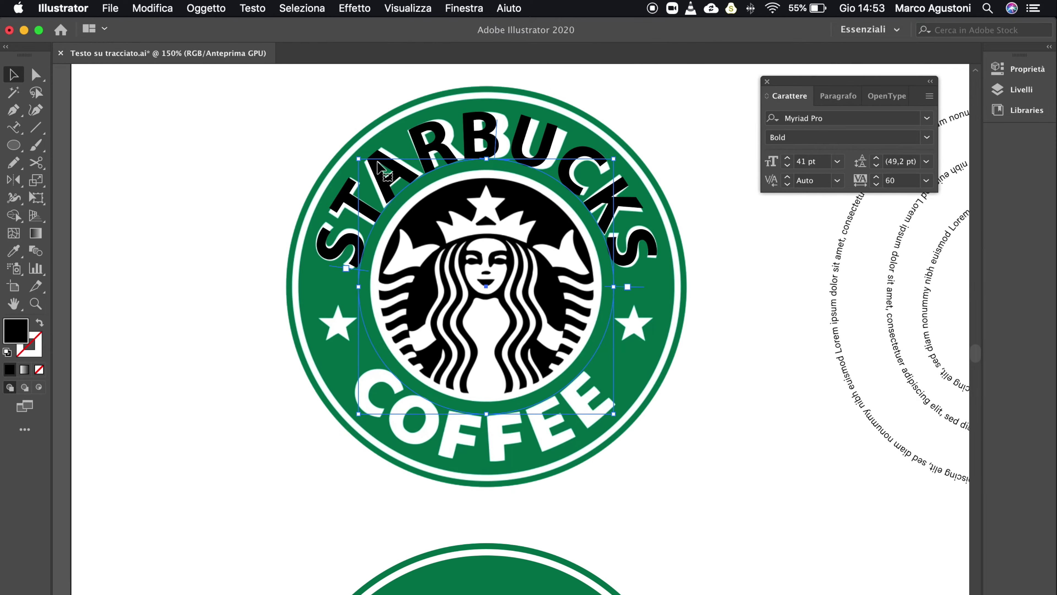
click(156, 8)
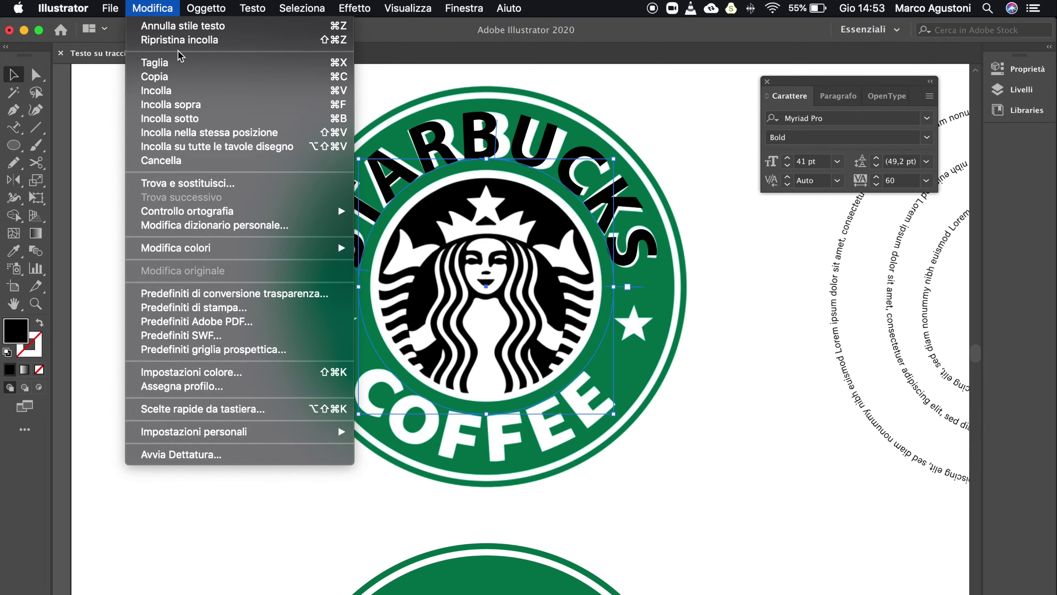
click(192, 134)
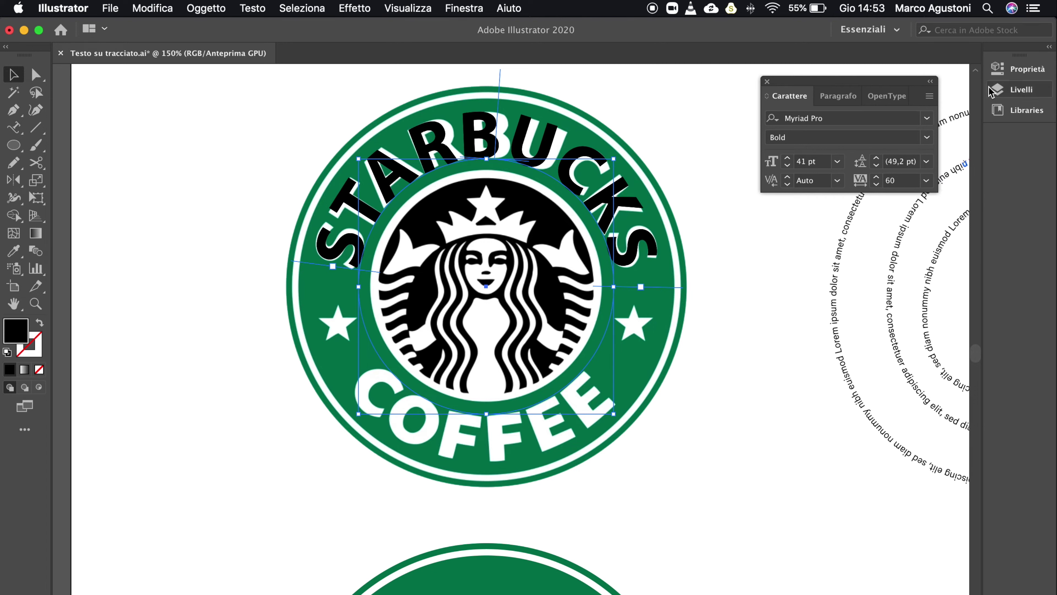
- Fill the duplicate STARBUCKS text yellow and slide it to the logo's lower half
click(1049, 47)
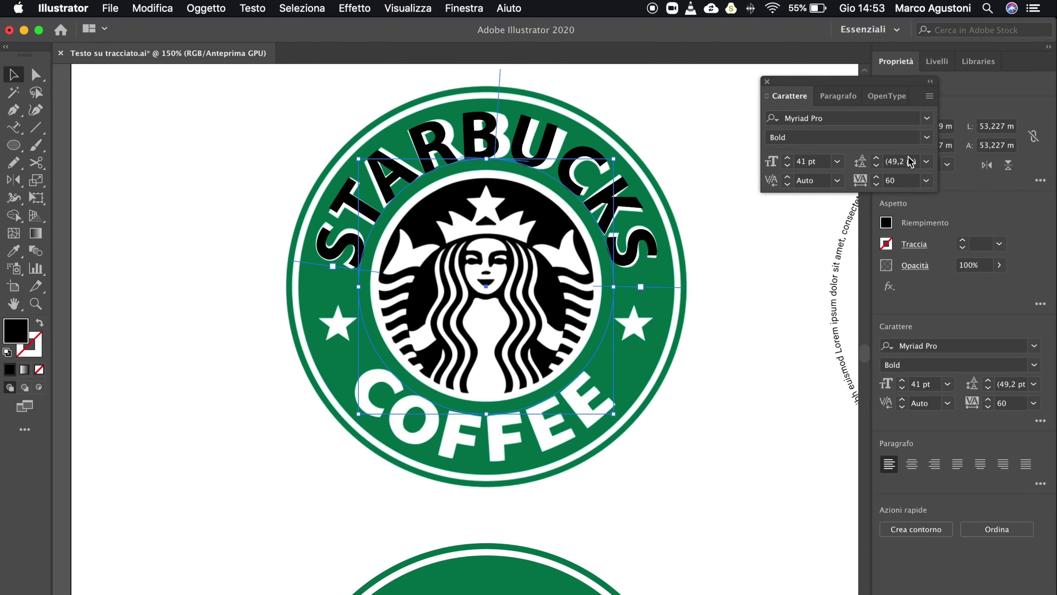
click(886, 224)
click(777, 275)
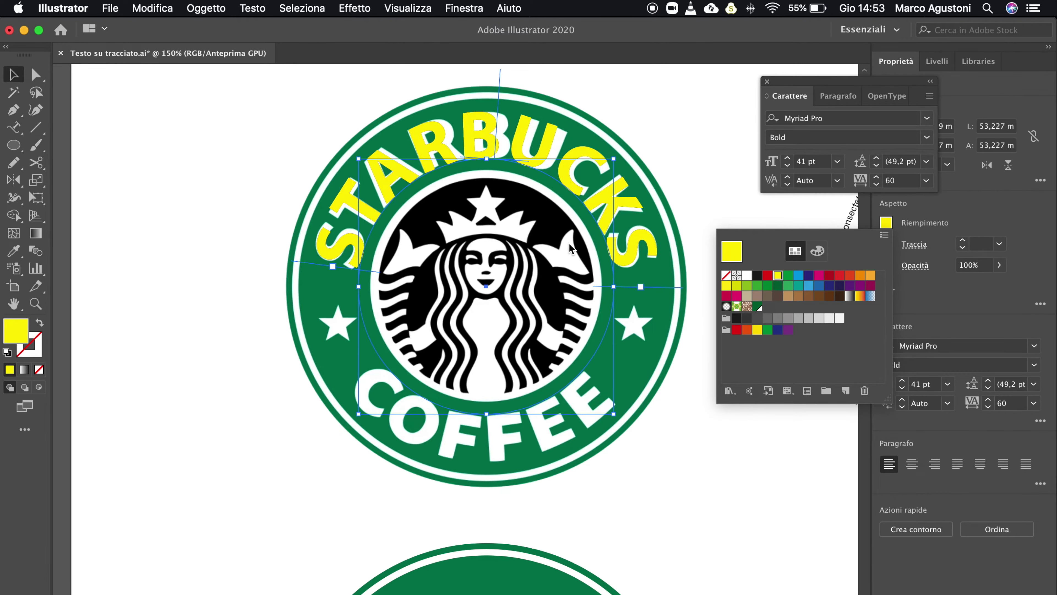
click(496, 130)
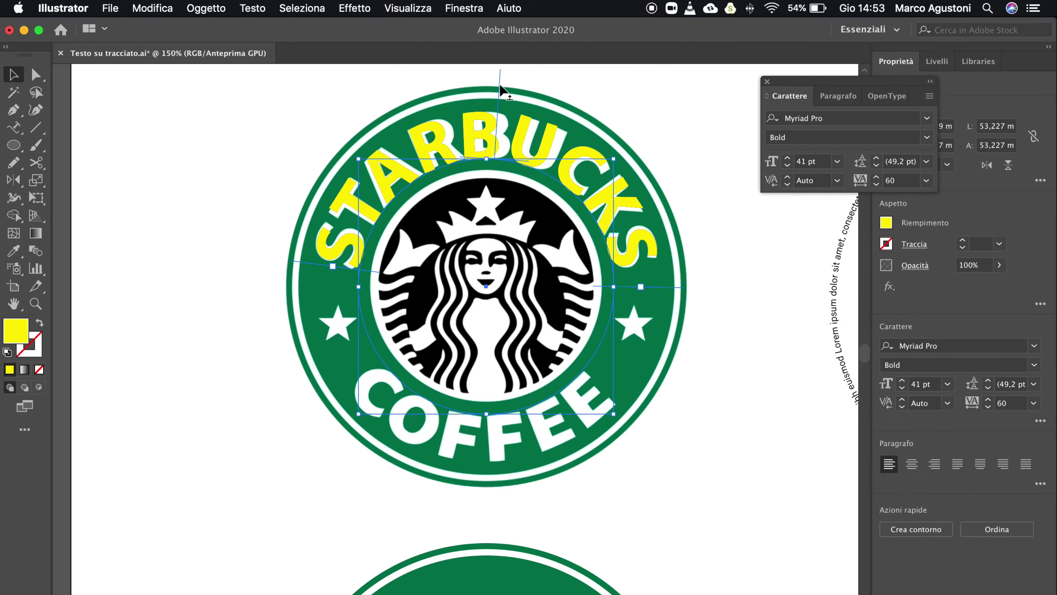
mouse_move(500, 84)
mouse_down()
mouse_move(651, 209)
mouse_move(496, 399)
mouse_move(482, 439)
mouse_up()
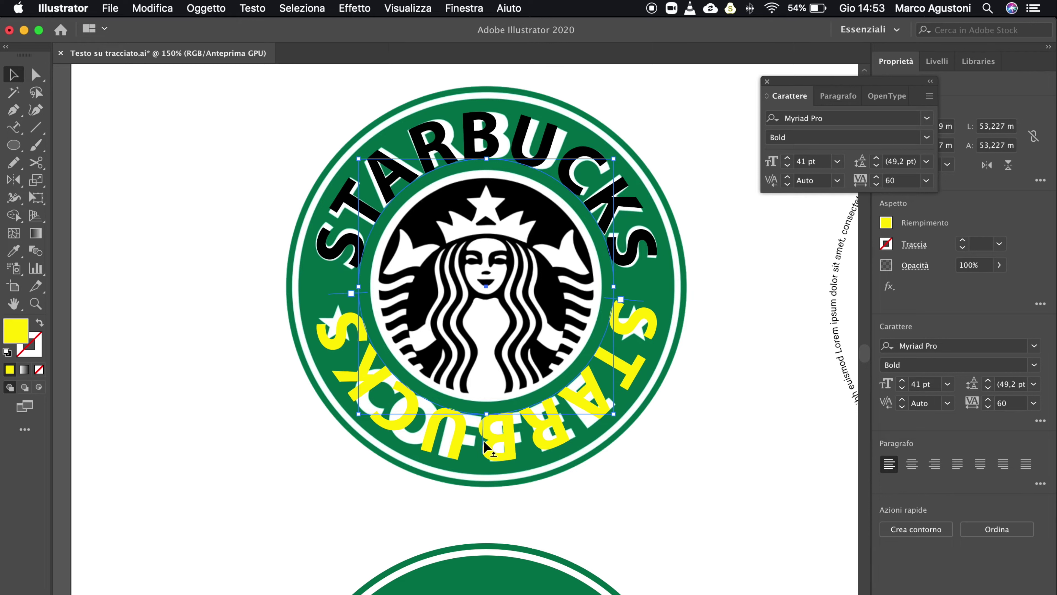
- Flip the yellow text inside the circle and retype it as COFFEE
drag(485, 443, 444, 381)
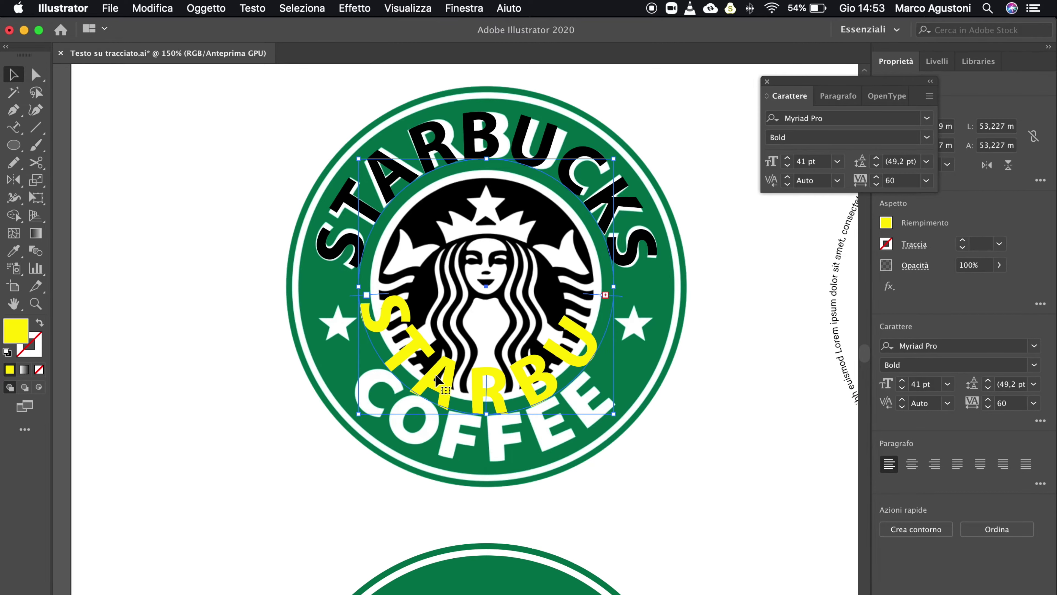
double_click(443, 381)
text(CO)
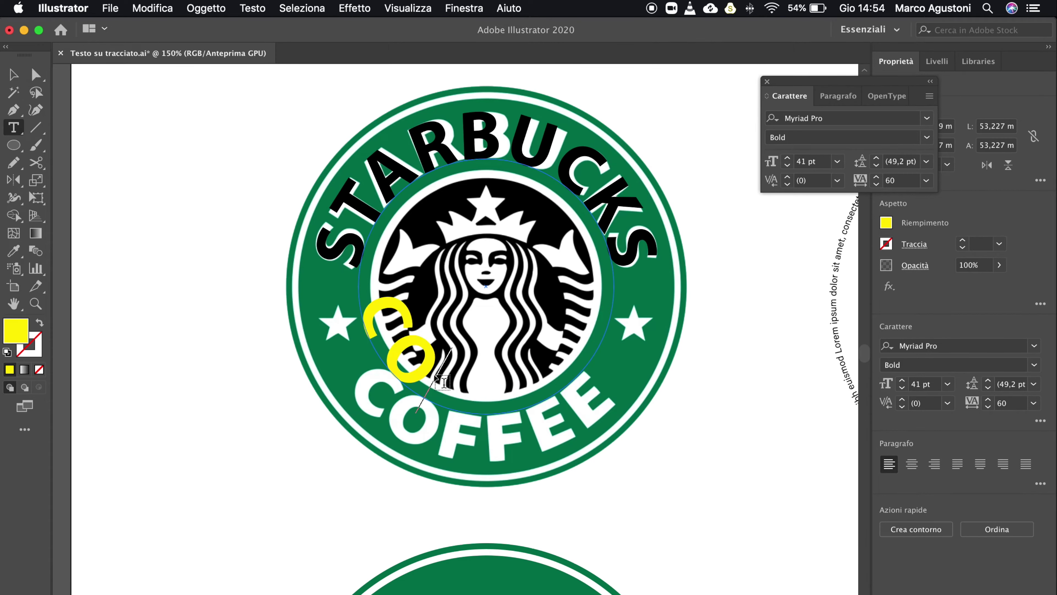
text(FFEE)
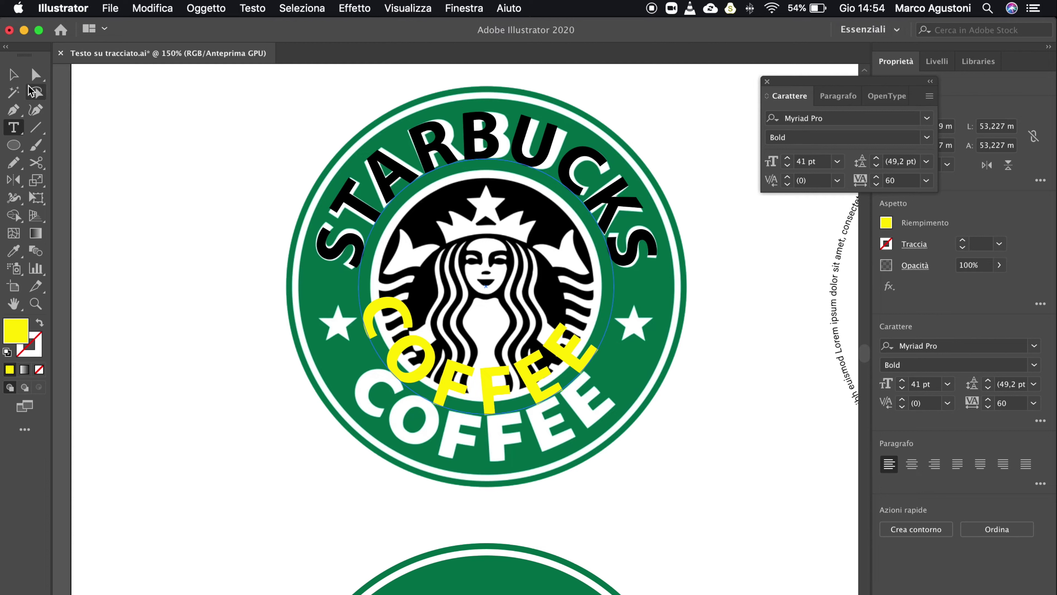
key(Escape)
- Scale up the COFFEE text-on-path circle so its lettering reaches about 56 pt
key(super+plus)
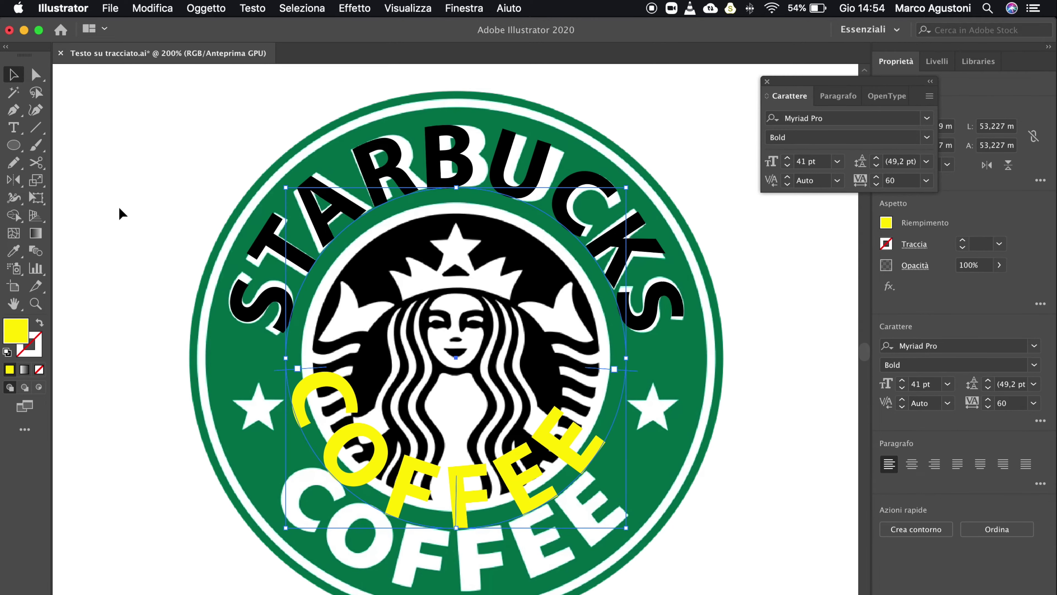
scroll(120, 213, down, 3)
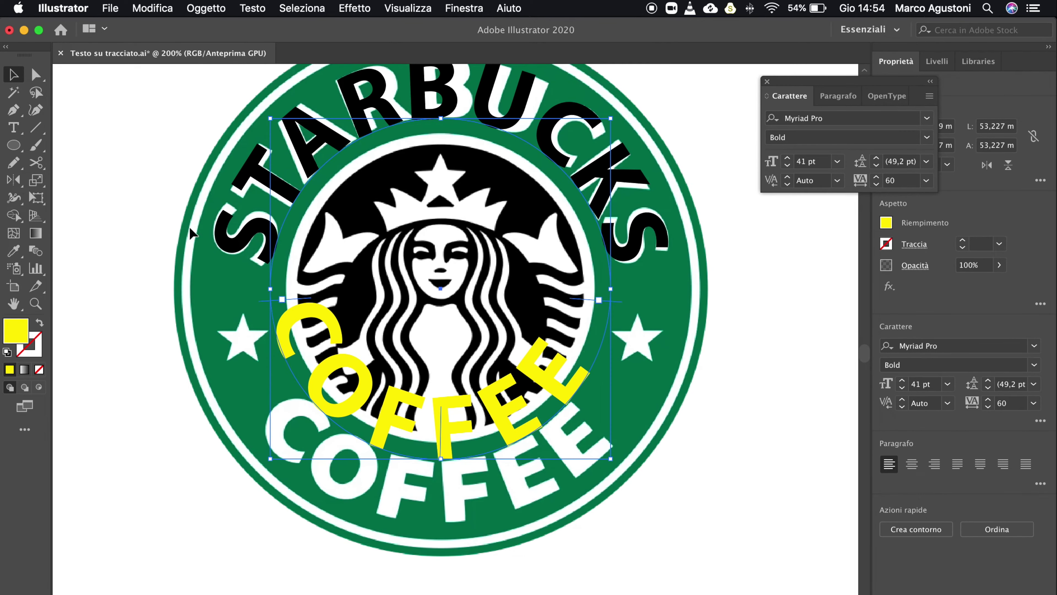
scroll(630, 353, up, 1)
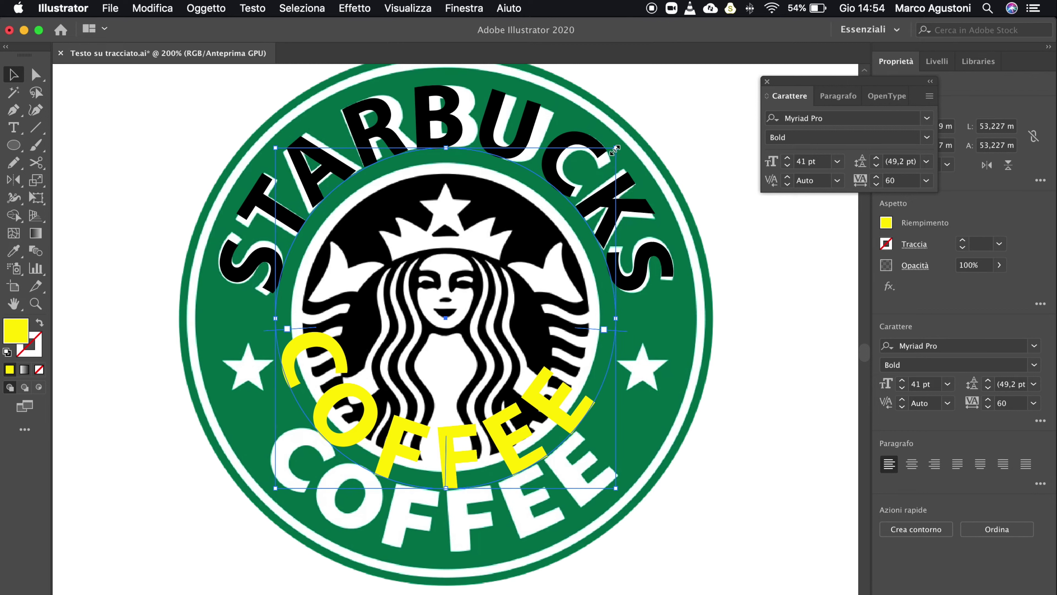
drag(617, 148, 636, 128)
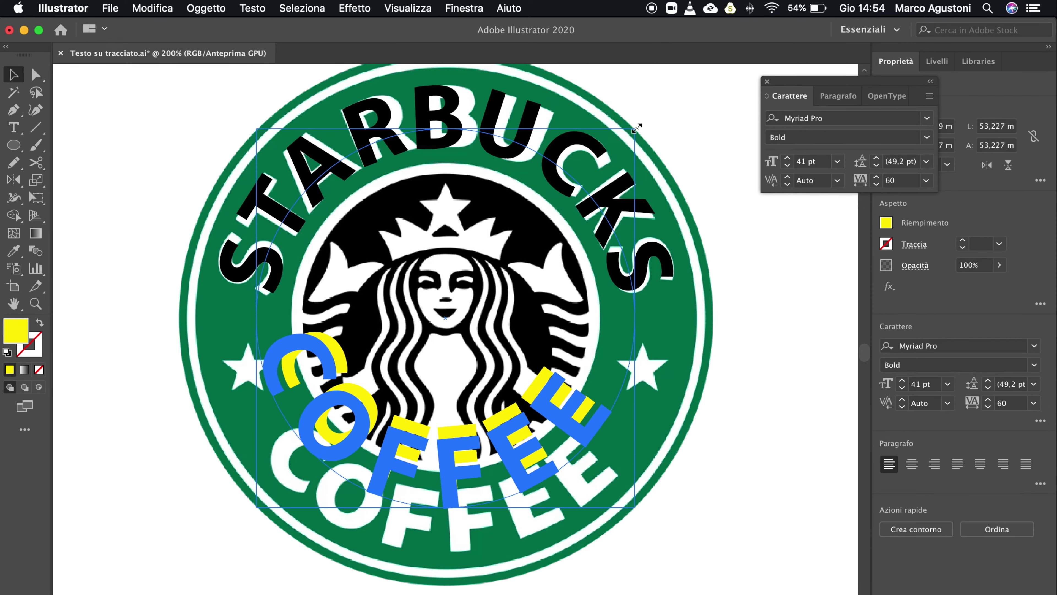
mouse_move(637, 128)
mouse_down()
mouse_move(690, 80)
mouse_move(681, 83)
mouse_up()
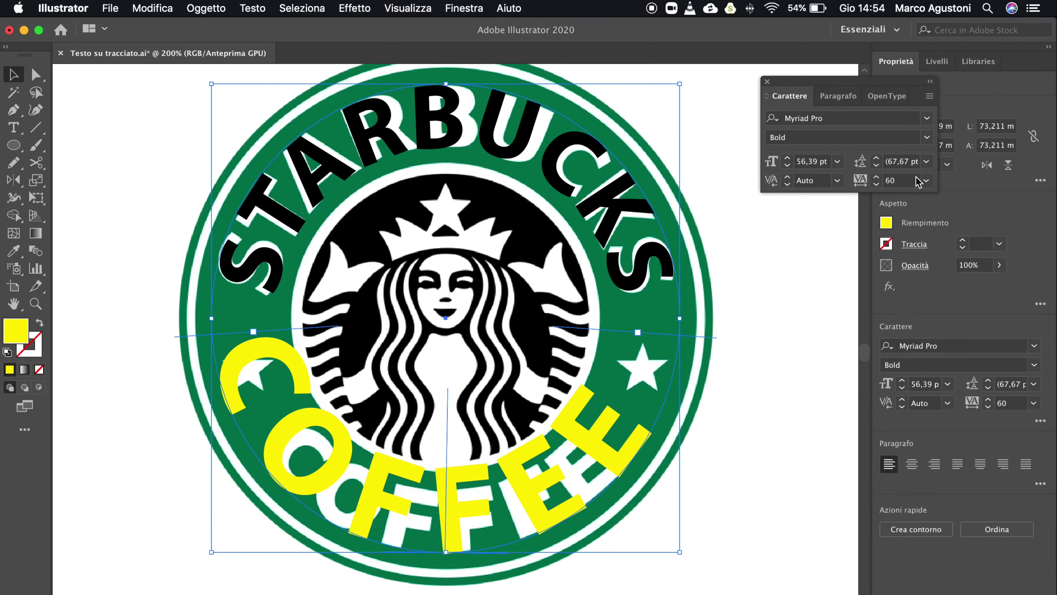
- Bring the yellow COFFEE font size back down to 41 pt
click(902, 387)
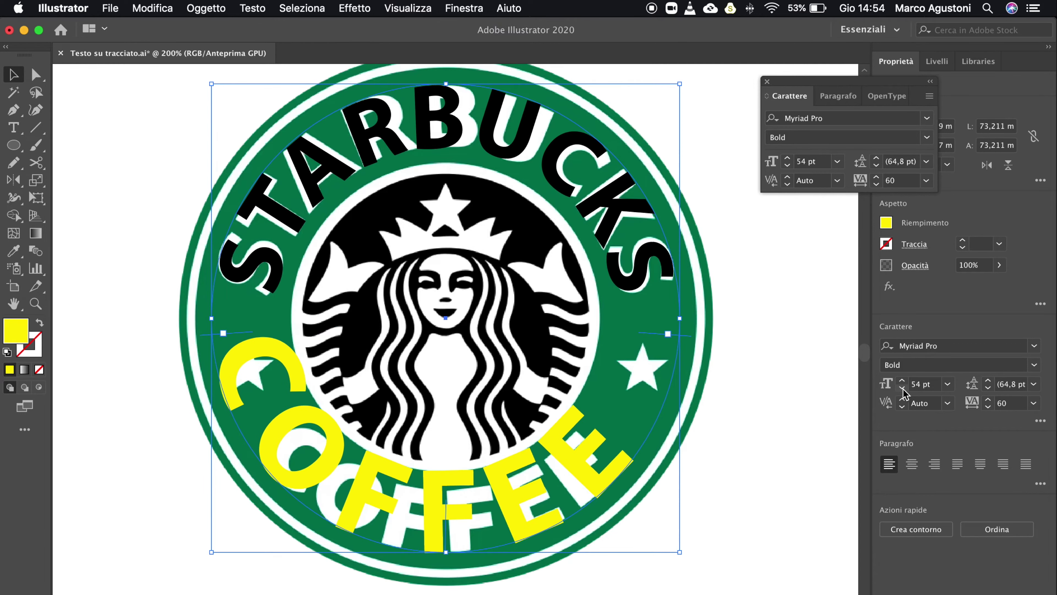
click(903, 387)
click(902, 390)
click(903, 389)
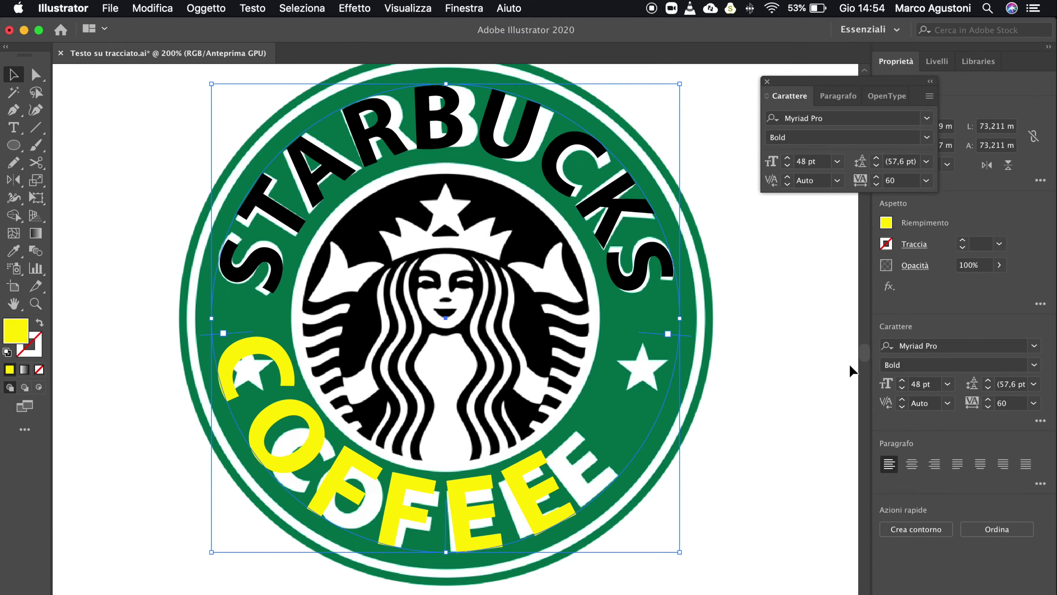
click(587, 179)
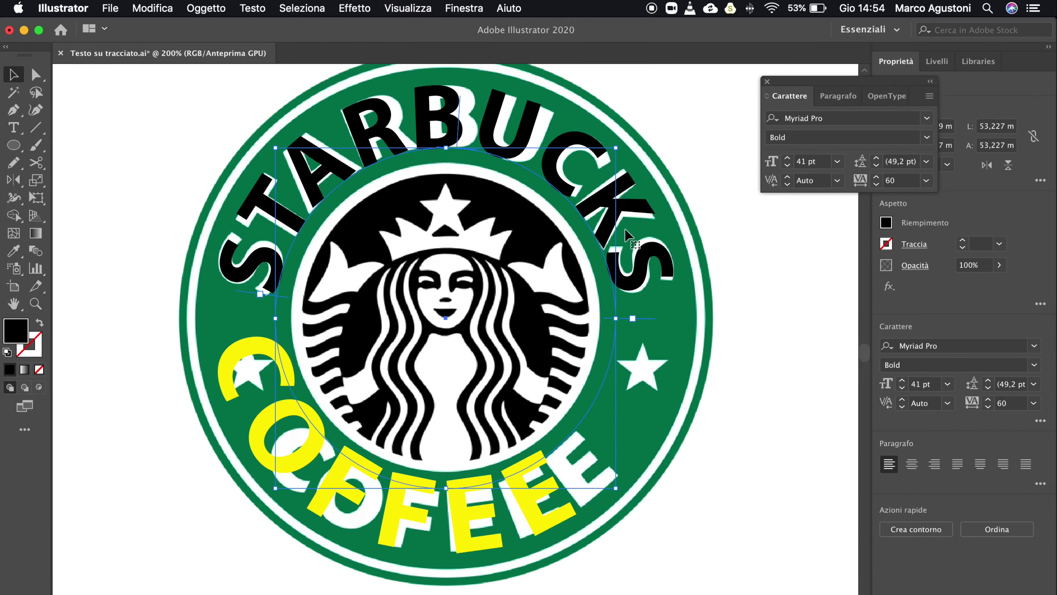
click(526, 525)
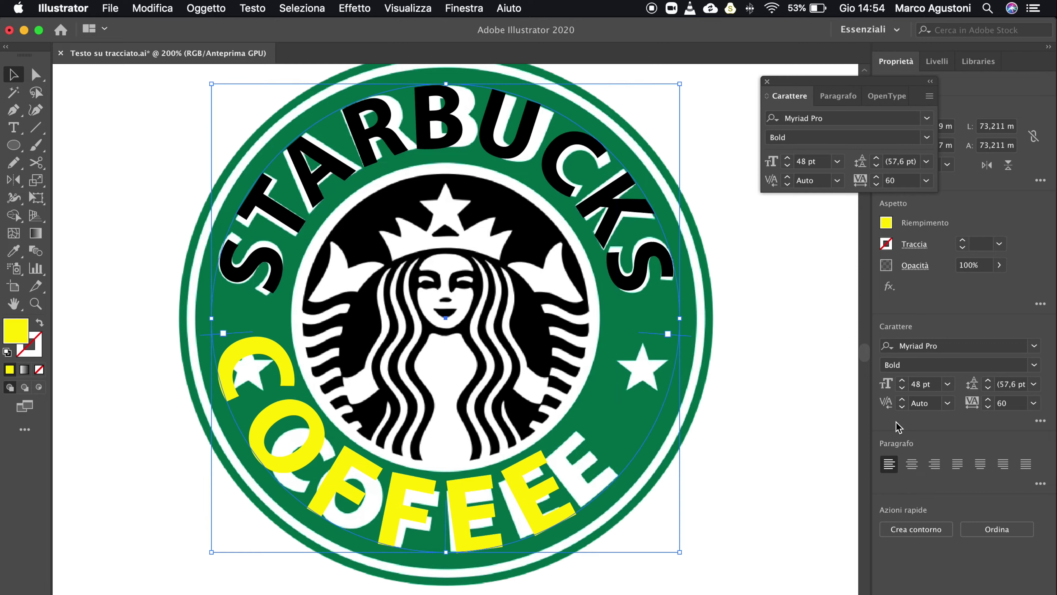
click(903, 387)
double_click(902, 387)
click(902, 387)
click(902, 388)
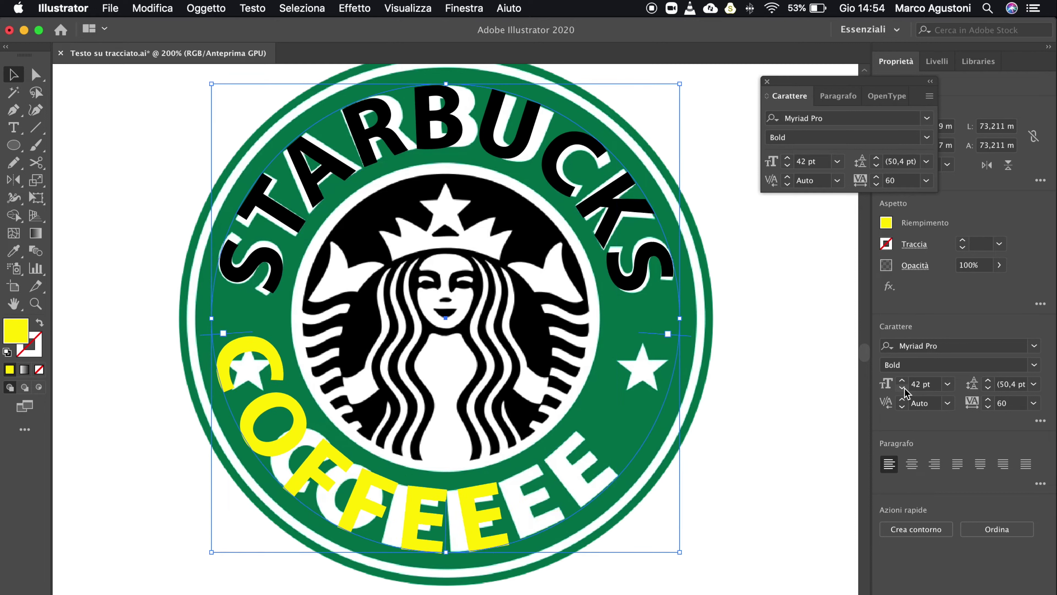
click(903, 387)
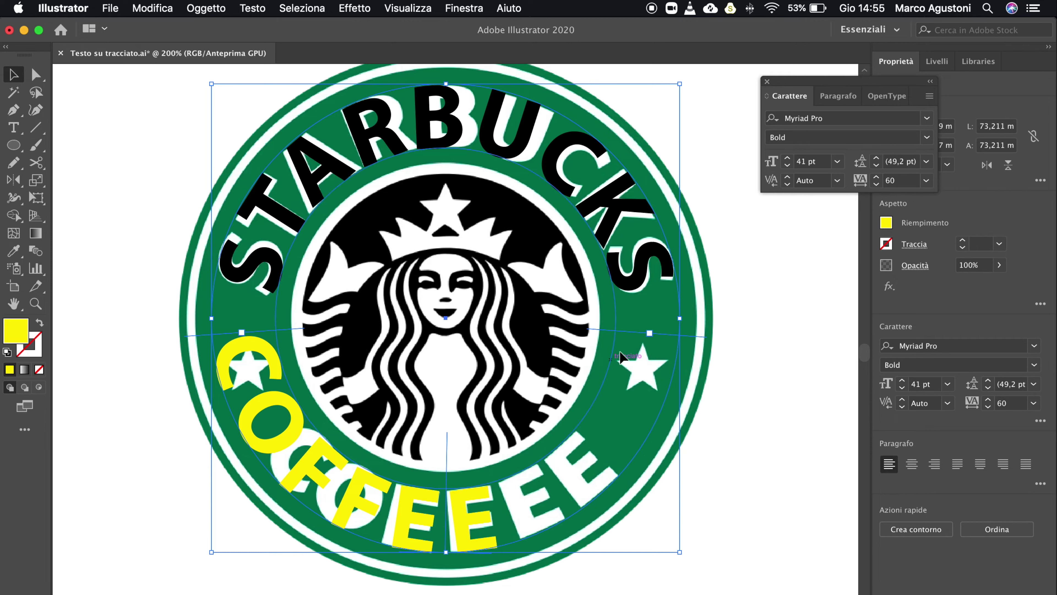
- Slide COFFEE along its circle until it sits centred across the logo's bottom
mouse_move(631, 337)
mouse_down()
mouse_move(582, 388)
mouse_move(613, 414)
mouse_move(607, 436)
mouse_move(484, 474)
mouse_up()
drag(495, 518, 502, 514)
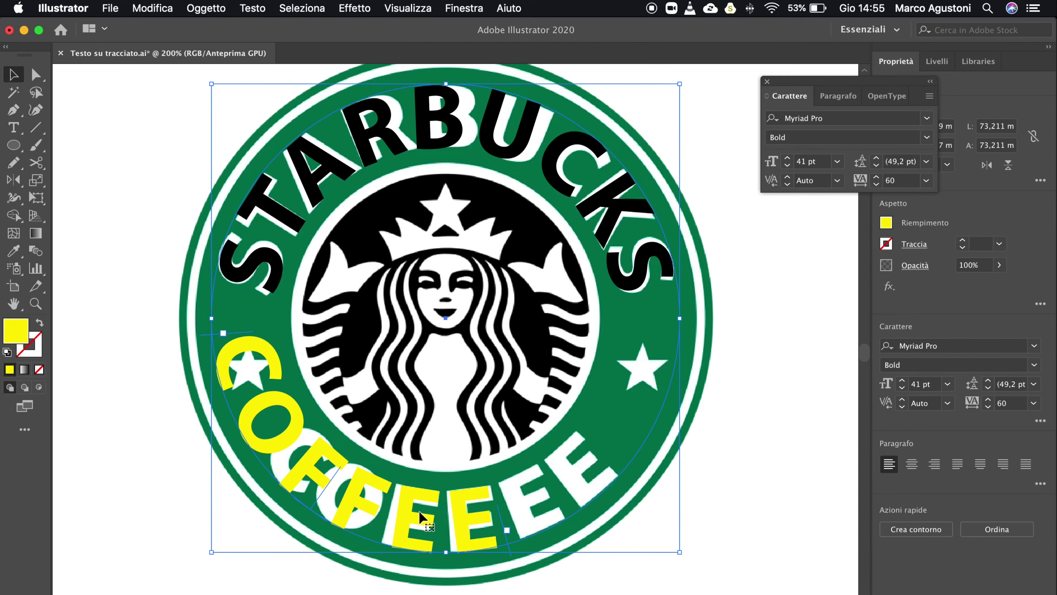
drag(322, 493, 439, 518)
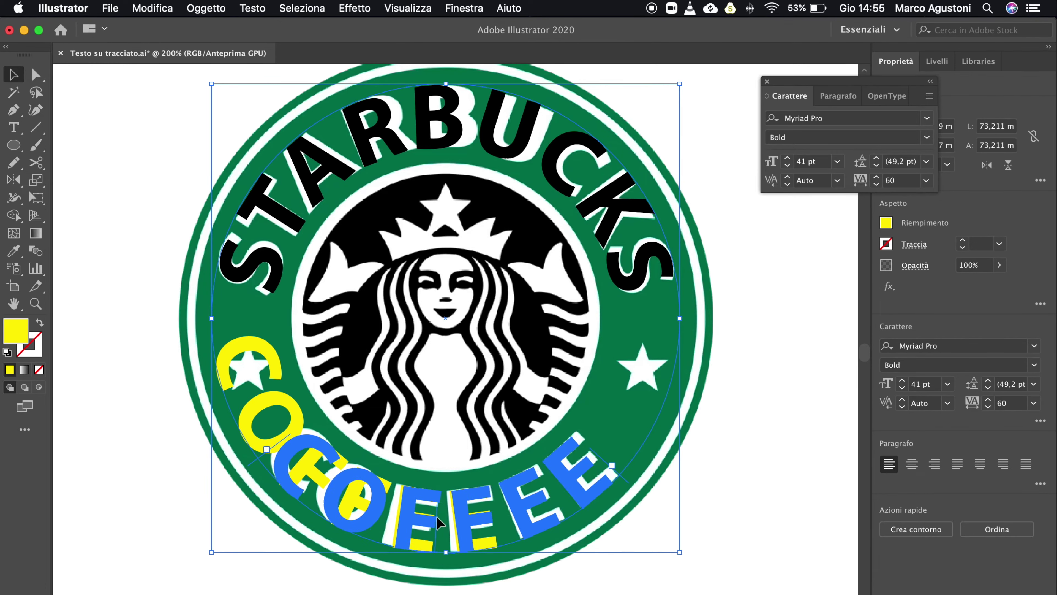
drag(440, 517, 431, 513)
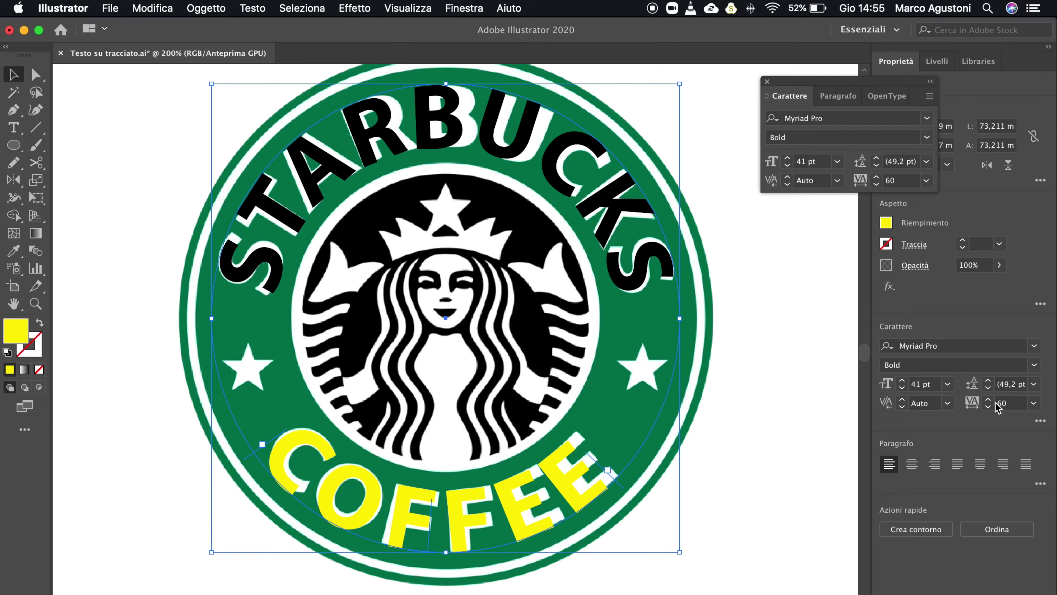
- Raise the yellow COFFEE tracking from 60 to 84 and reposition it along the bottom arc
click(988, 398)
click(987, 399)
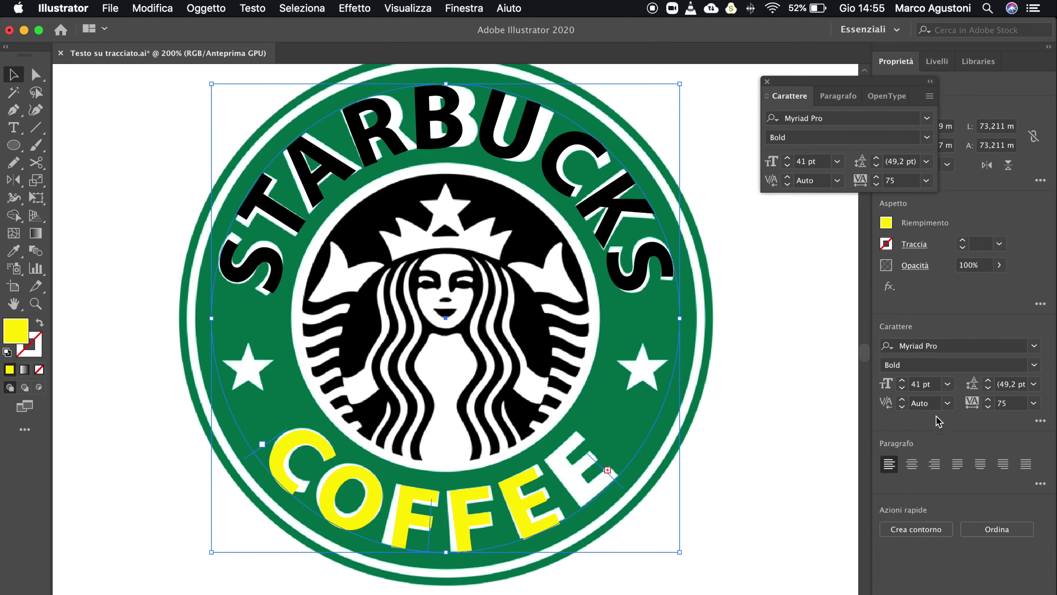
drag(606, 483, 628, 479)
click(988, 398)
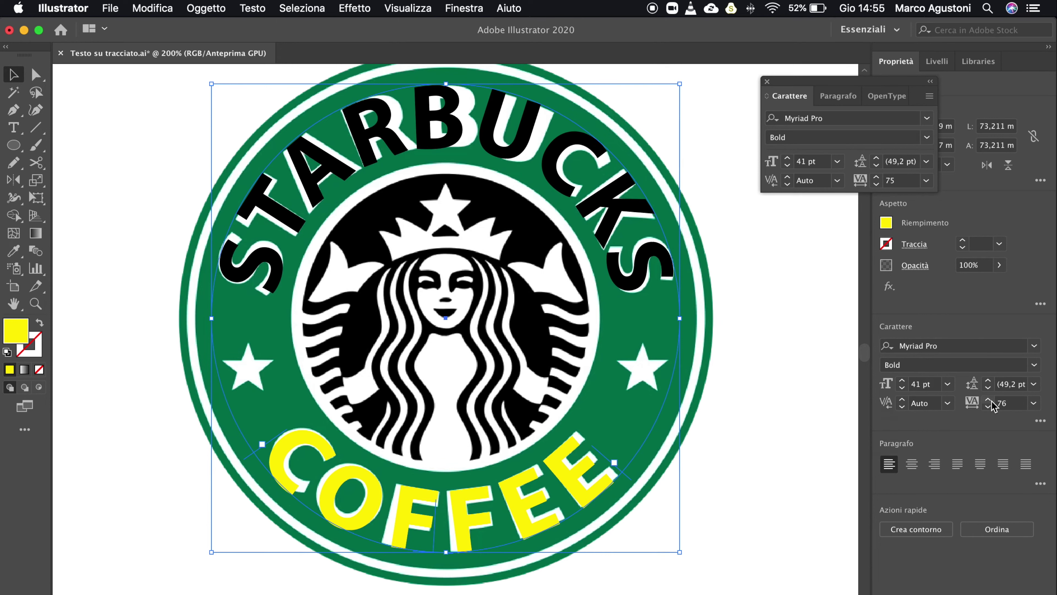
click(988, 399)
click(988, 399)
click(987, 399)
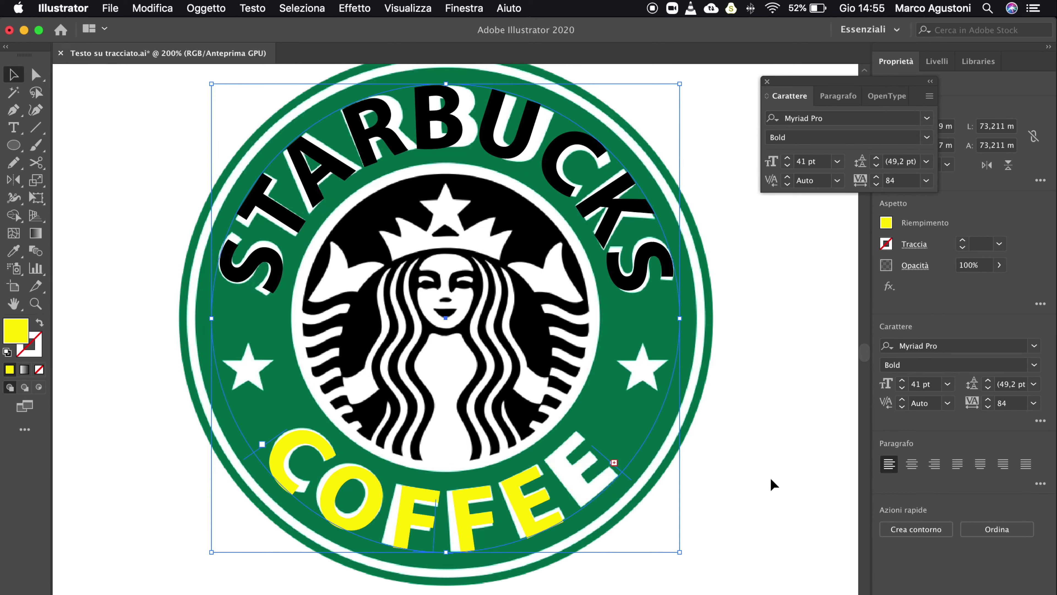
click(770, 484)
click(611, 462)
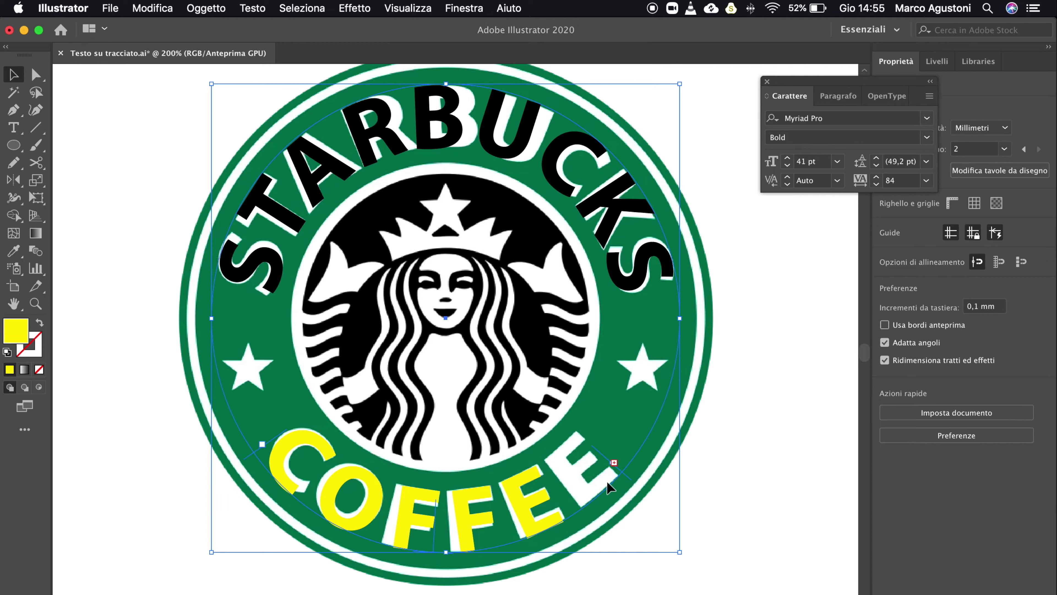
mouse_move(623, 470)
mouse_down()
mouse_move(633, 474)
mouse_move(599, 377)
mouse_up()
- Move the curved STARBUCKS and COFFEE texts down onto the lower blank logo
key(super+minus)
click(660, 409)
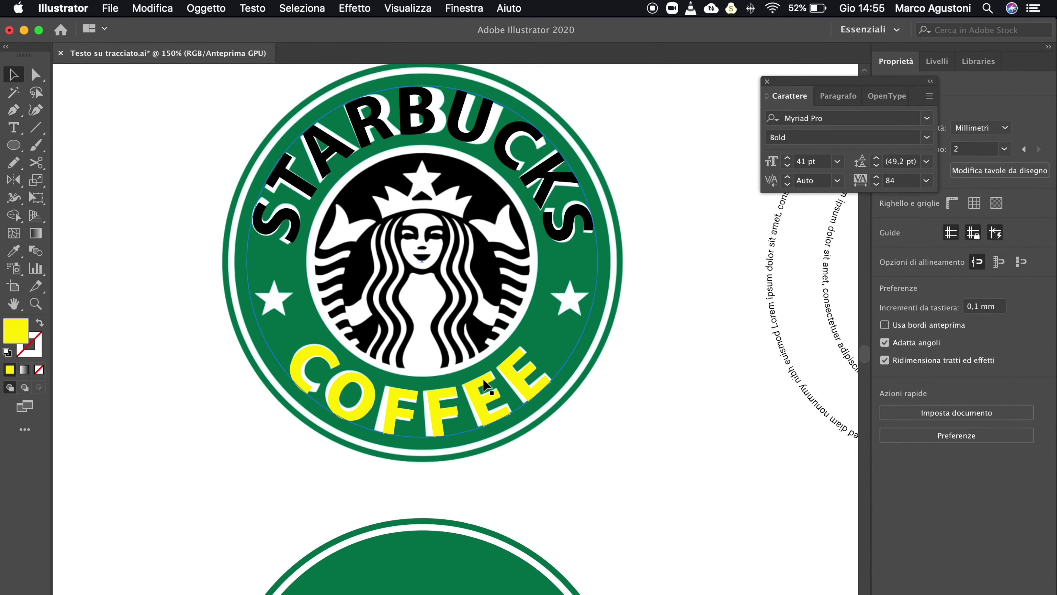
click(483, 382)
shift+click(464, 125)
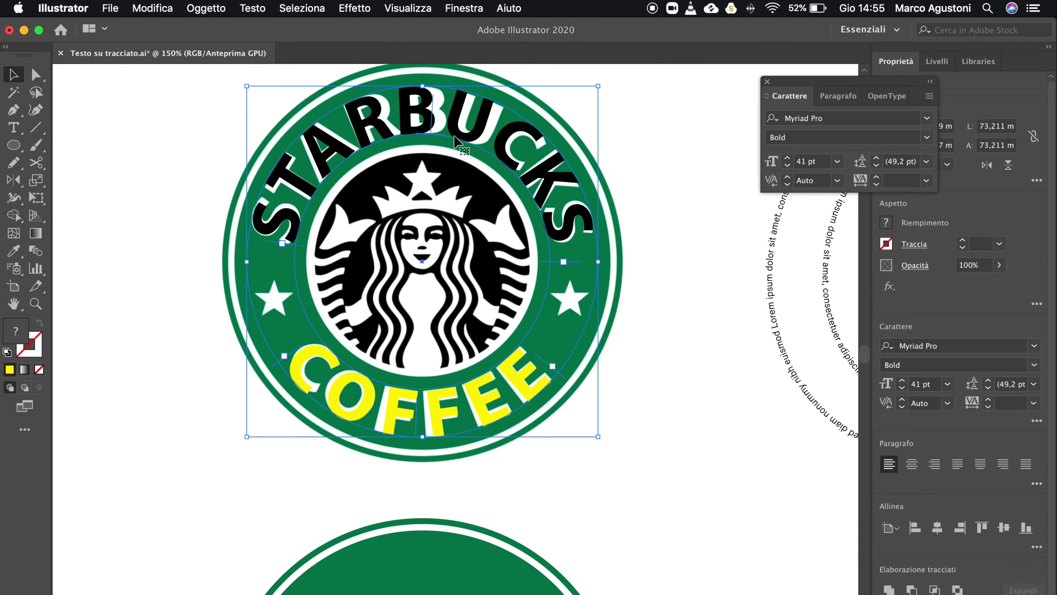
scroll(416, 217, down, 5)
drag(410, 229, 434, 548)
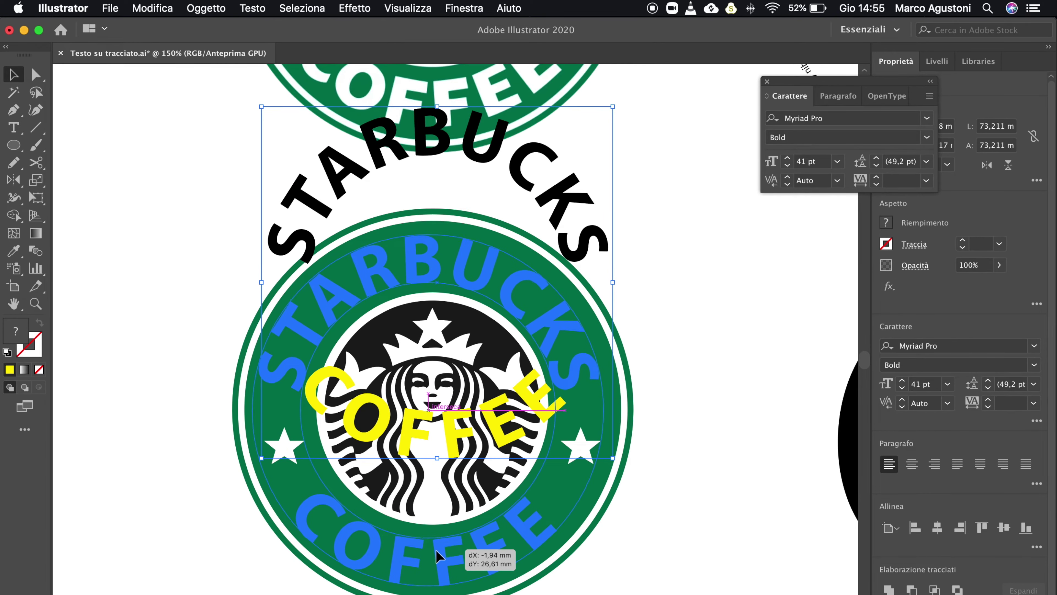
drag(434, 548, 438, 550)
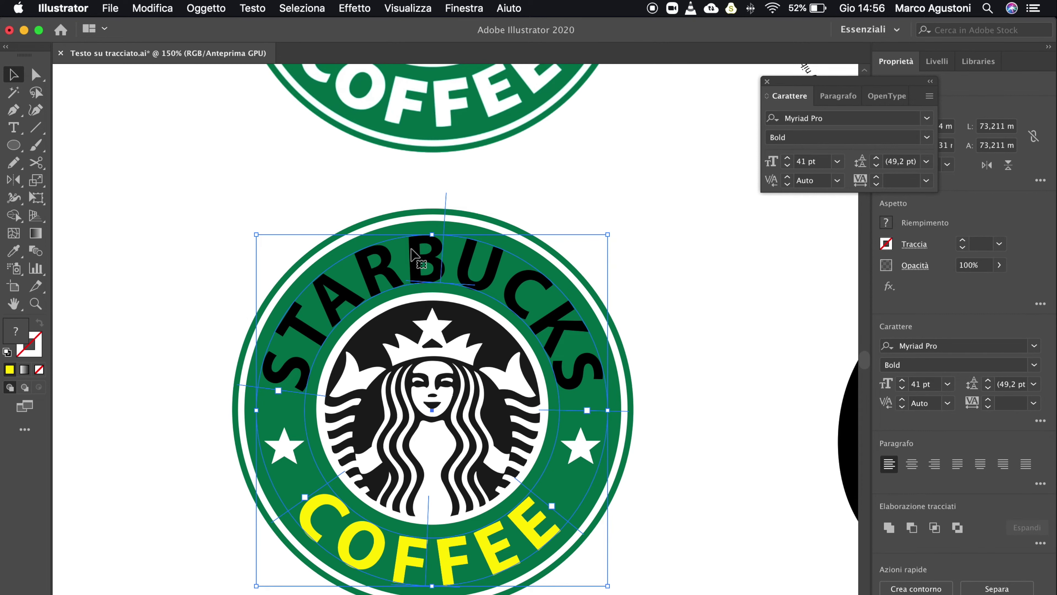
- Select the lower logo with its texts and centre them horizontally and vertically to the selection
key(Delete)
drag(96, 240, 695, 576)
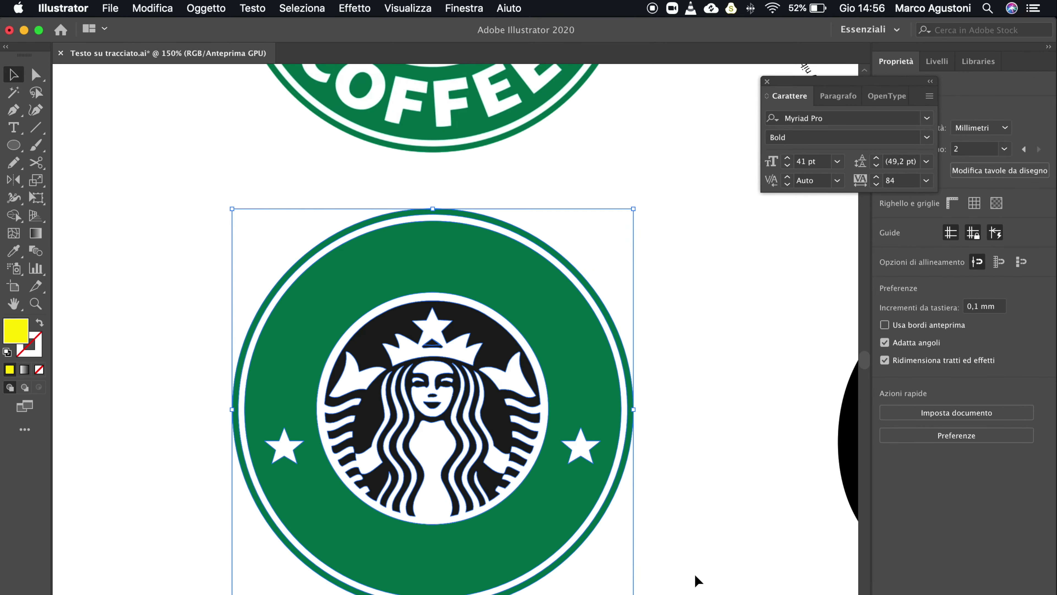
key(super+z)
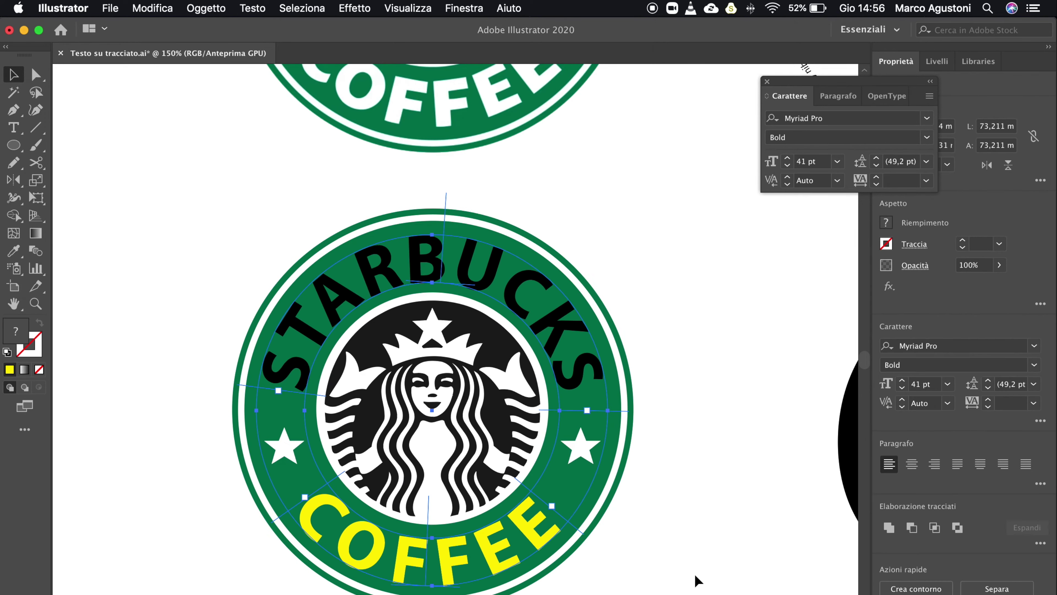
drag(703, 406, 631, 443)
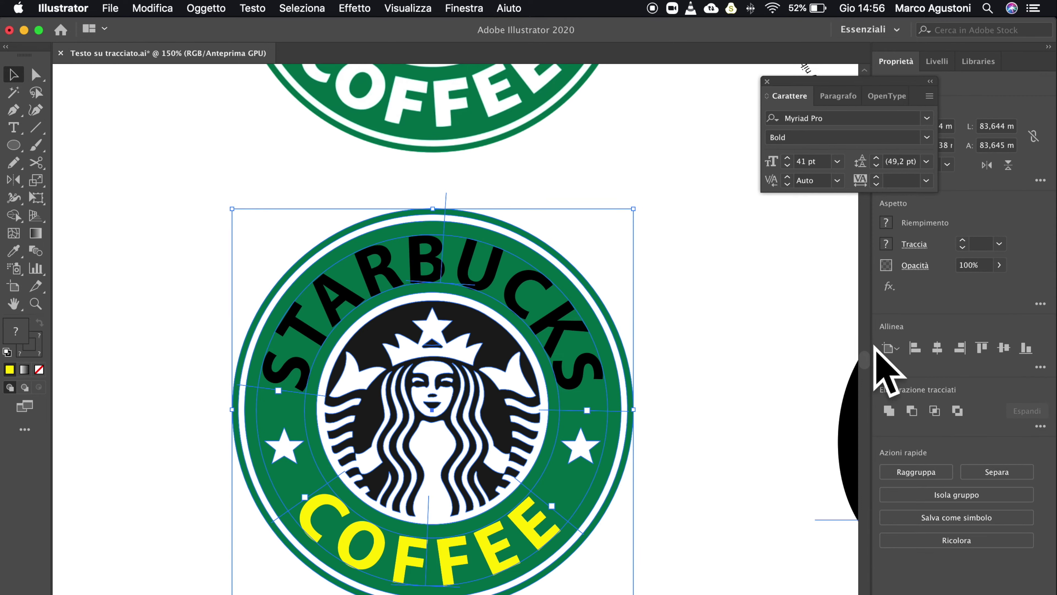
click(890, 348)
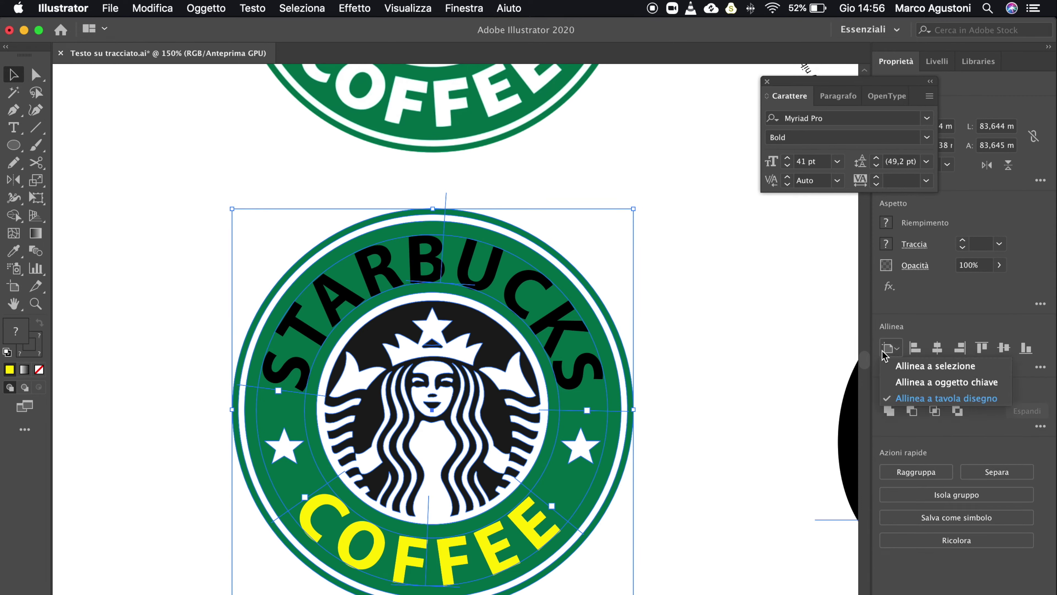
click(906, 366)
click(938, 348)
click(1003, 347)
- Fill the curved STARBUCKS and COFFEE texts with white
click(741, 301)
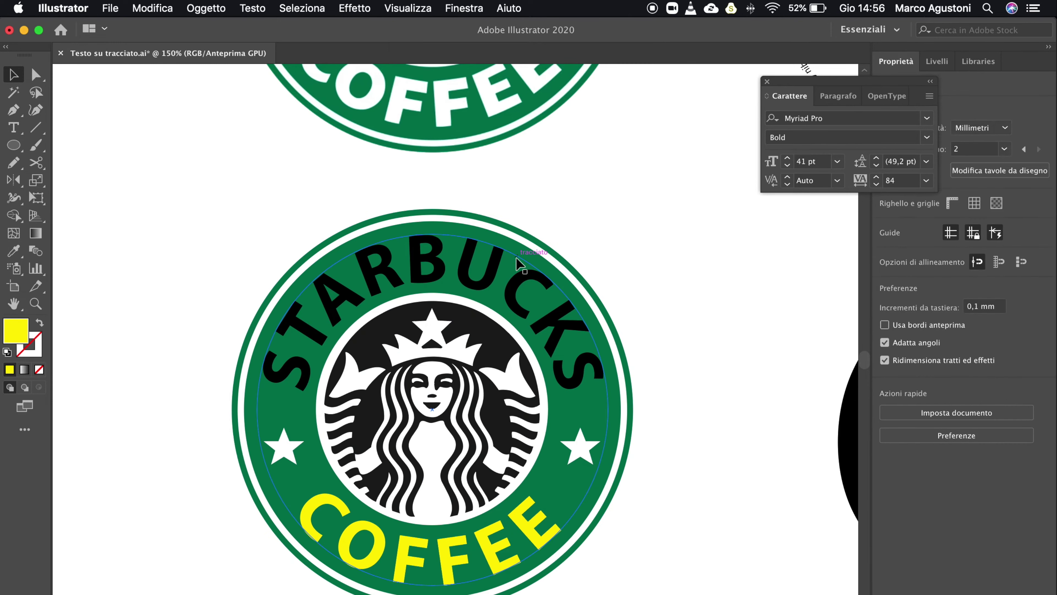
click(517, 263)
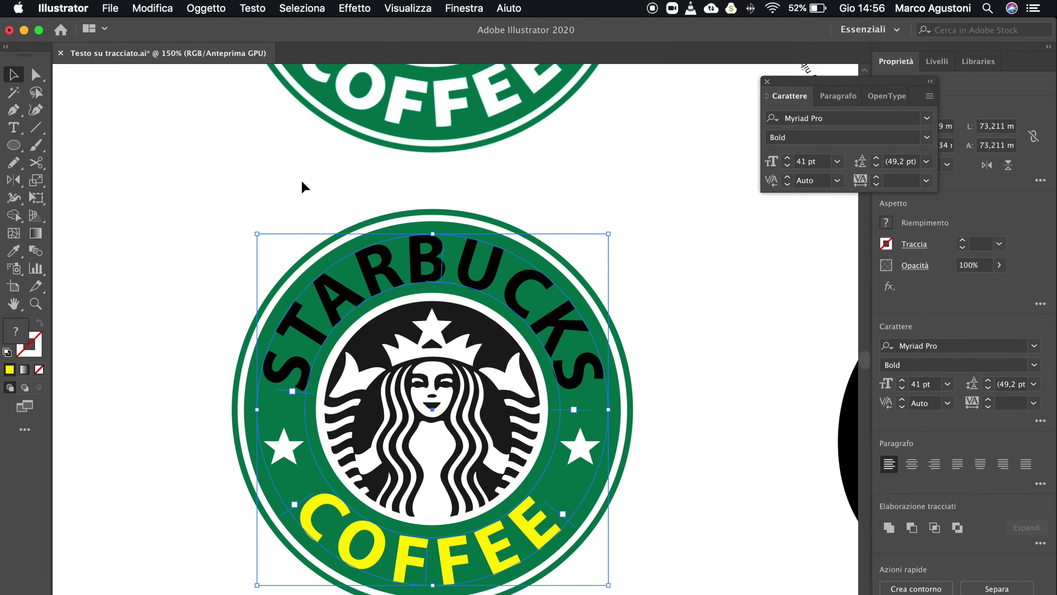
click(887, 223)
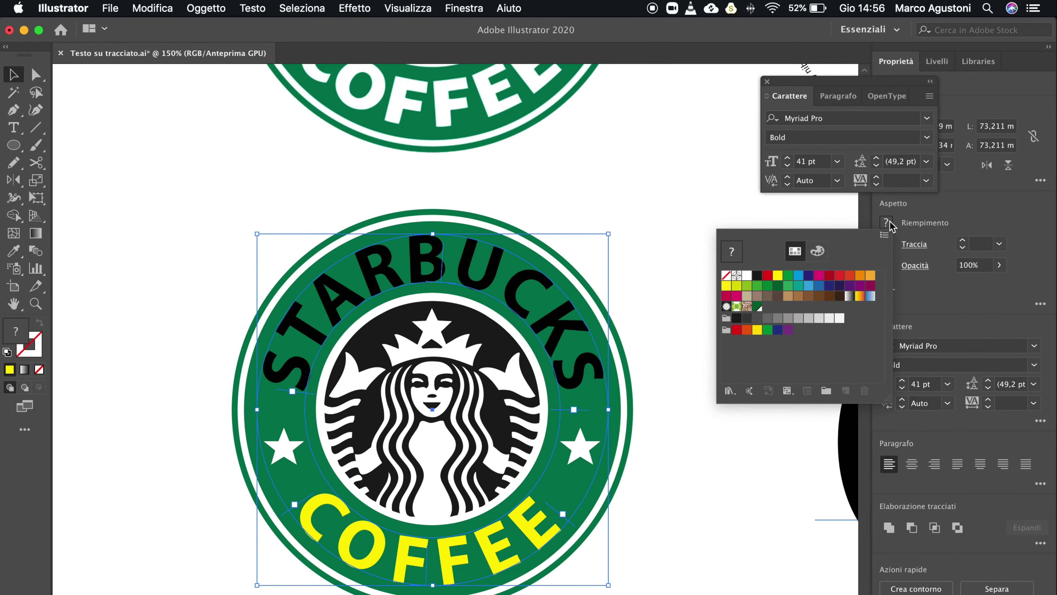
click(747, 276)
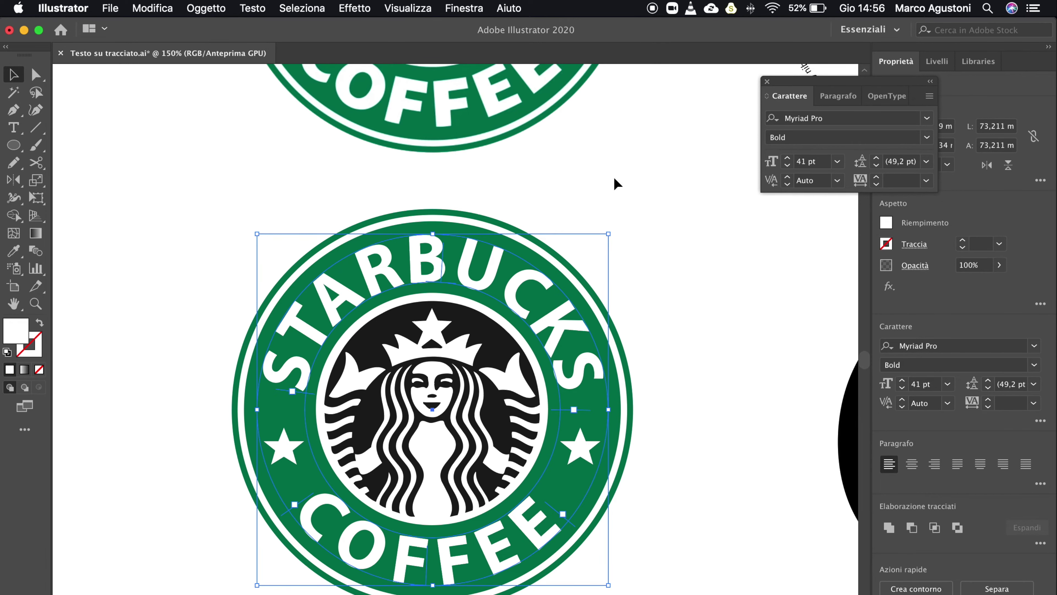
- Convert the white logo lettering to outlines with Crea contorno
scroll(473, 208, down, 1)
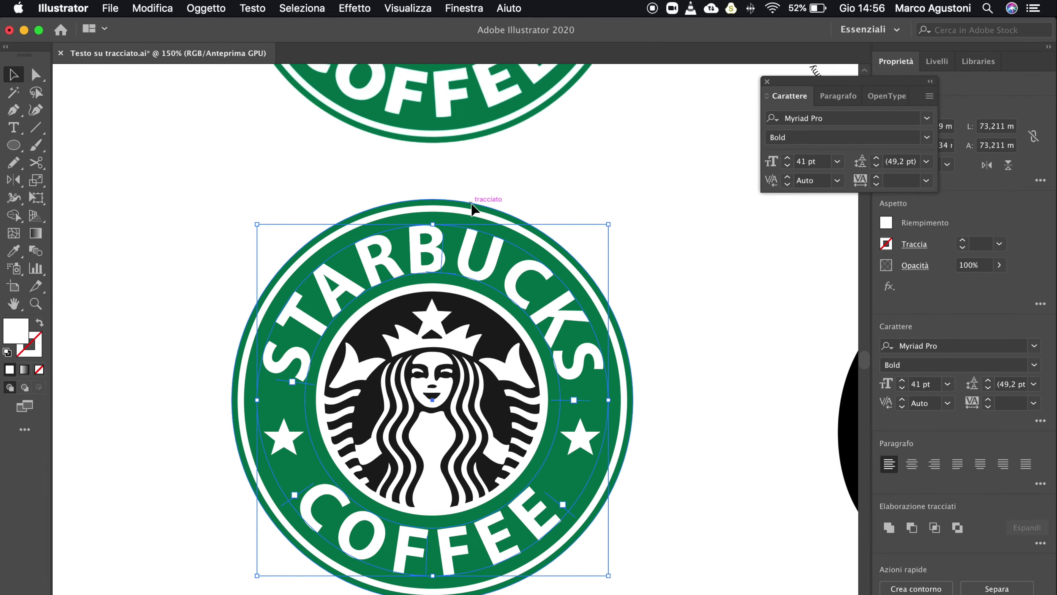
scroll(375, 175, down, 5)
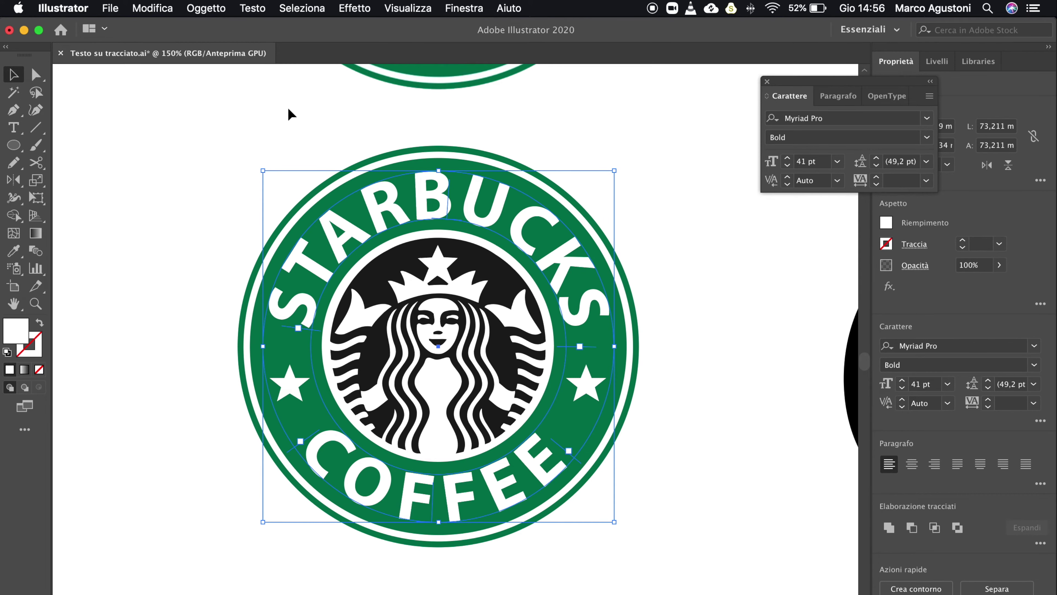
click(250, 7)
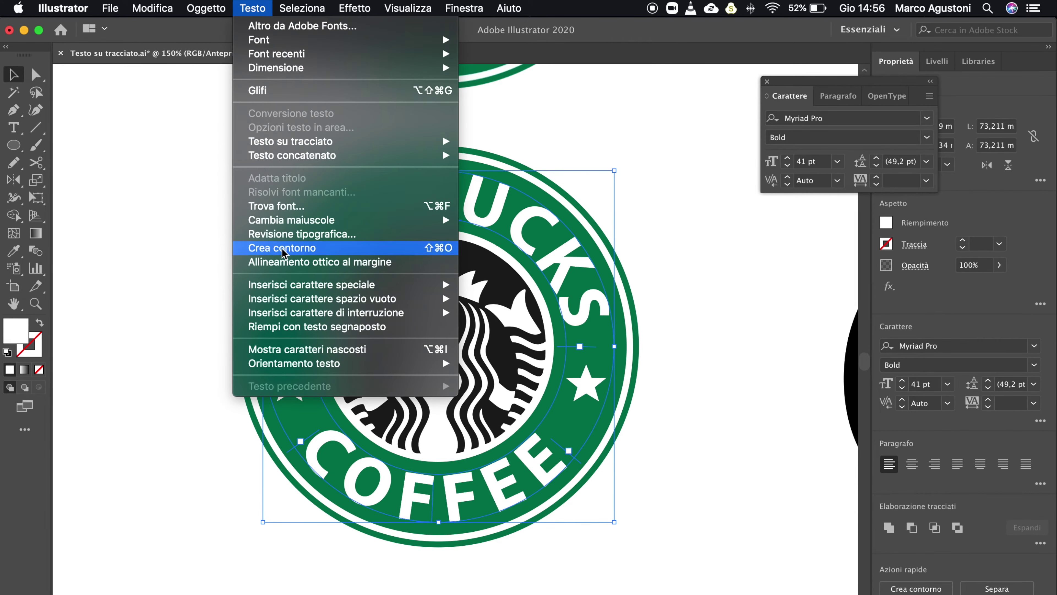
click(275, 246)
- Zoom out and pan over to the @-shaped Lorem ipsum example, zooming in to 150%
click(175, 213)
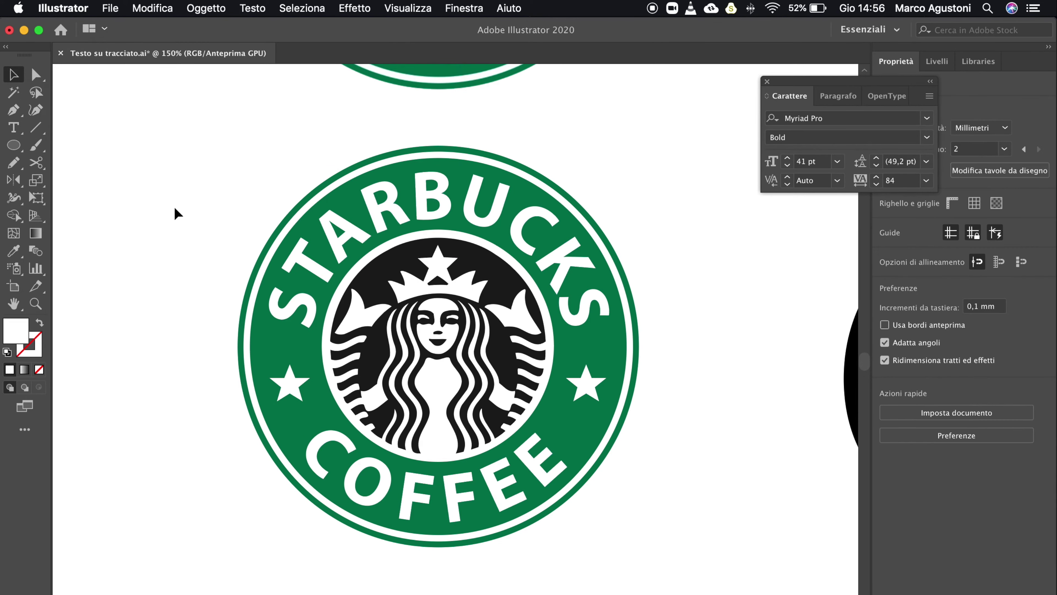
key(super+1)
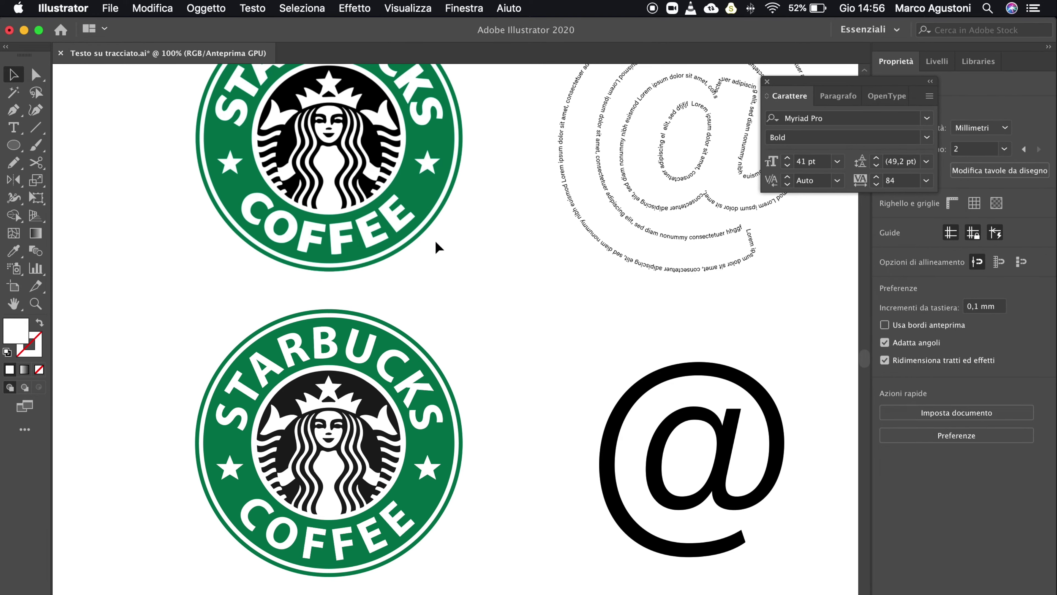
drag(437, 246, 378, 234)
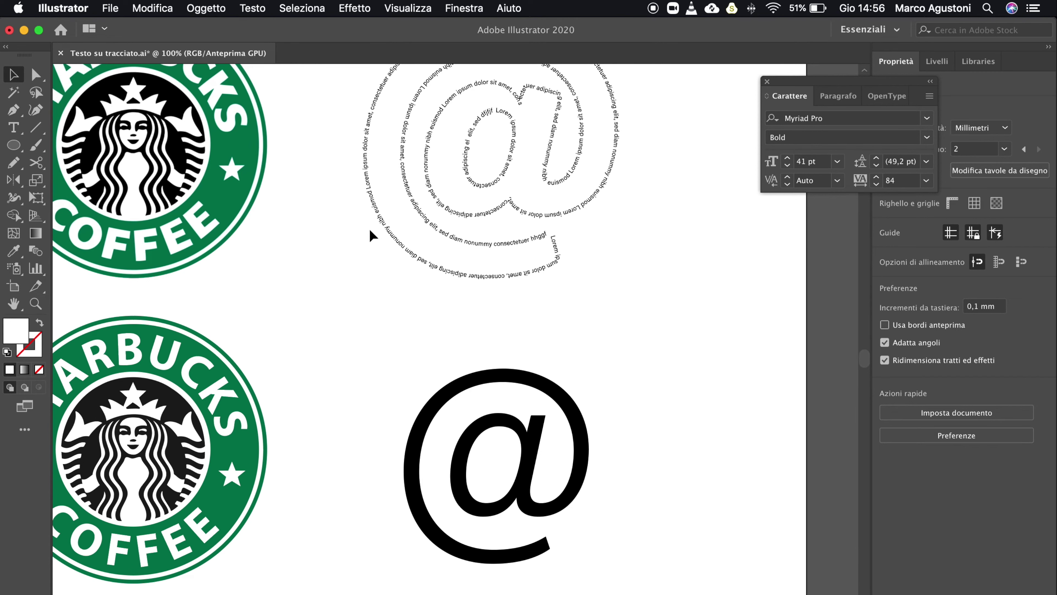
scroll(536, 354, up, 3)
scroll(502, 383, up, 1)
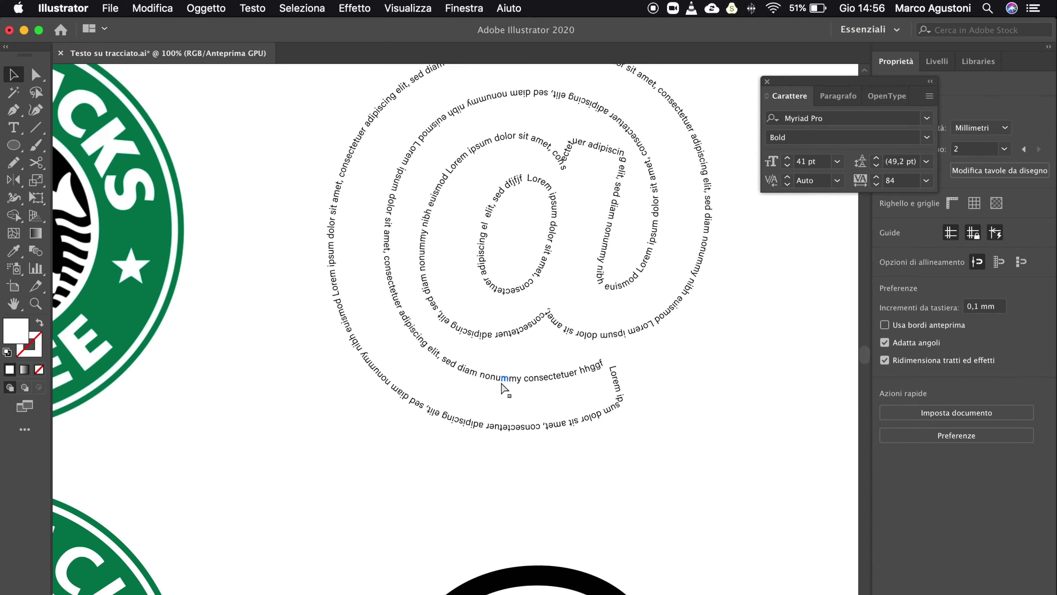
scroll(502, 389, up, 2)
scroll(520, 292, up, 2)
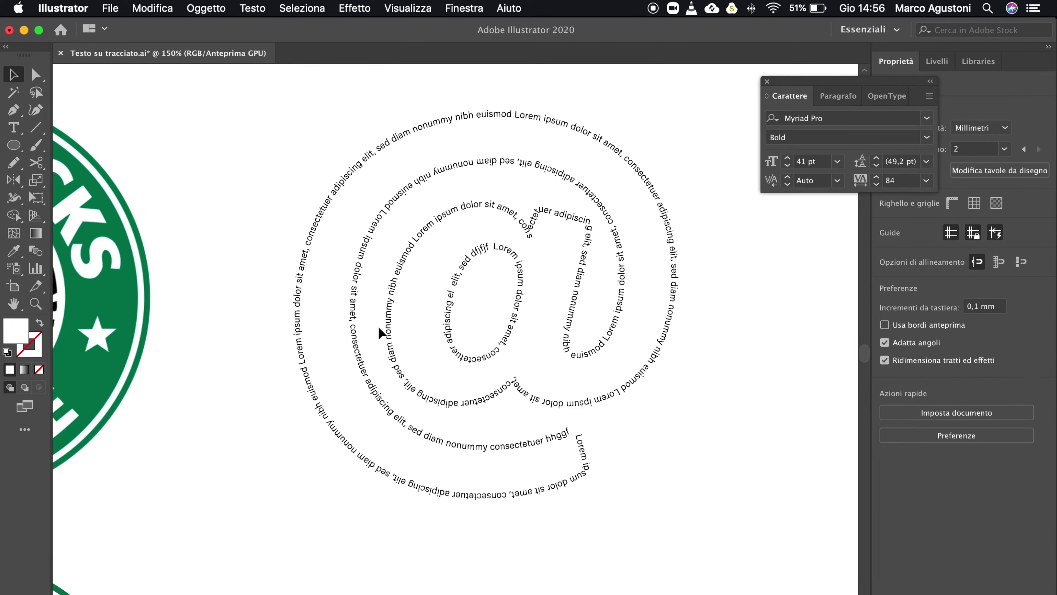
scroll(379, 333, down, 10)
scroll(377, 330, up, 1)
scroll(377, 330, up, 8)
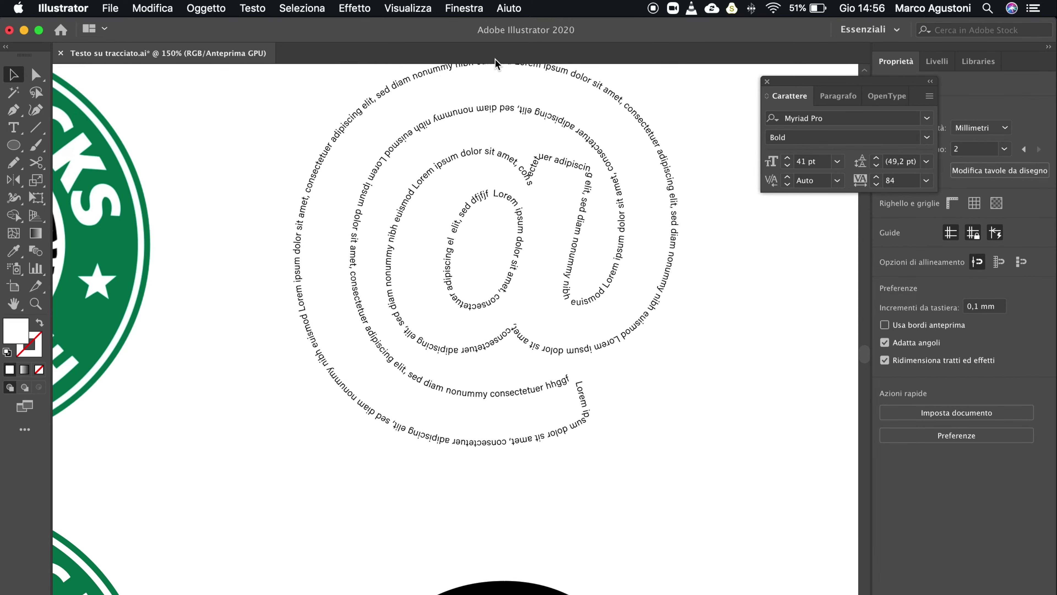
- Raise the black @ character's Spessore weight from 300 to 420
scroll(369, 362, down, 8)
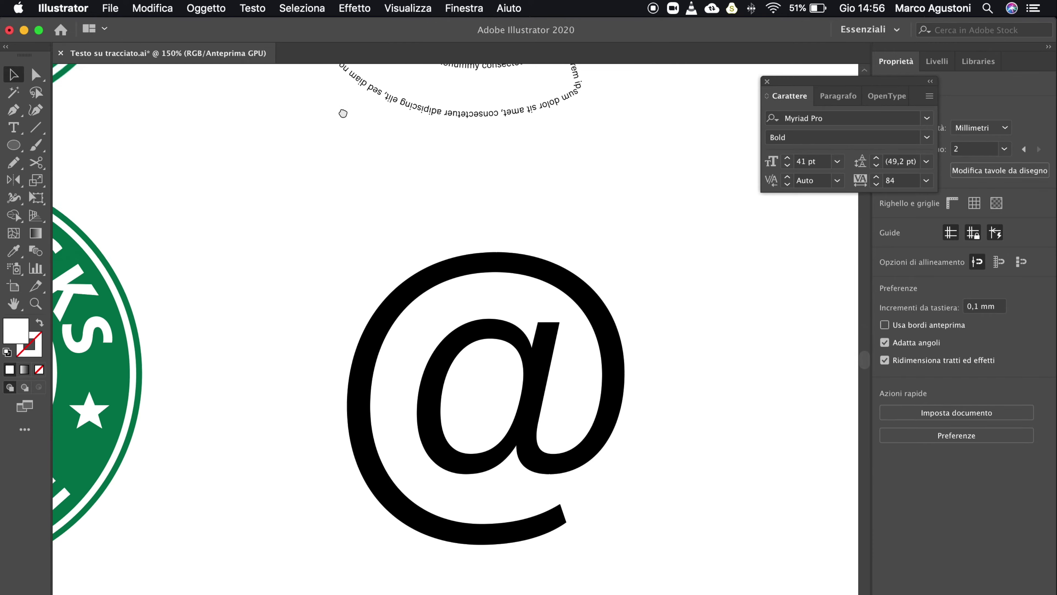
scroll(455, 220, down, 1)
click(491, 260)
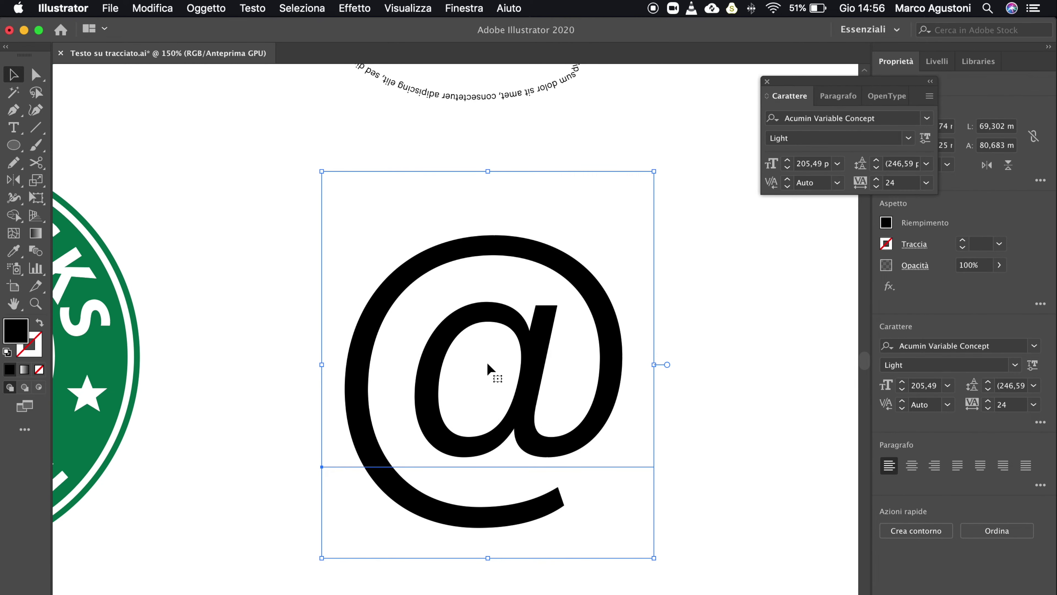
click(1032, 365)
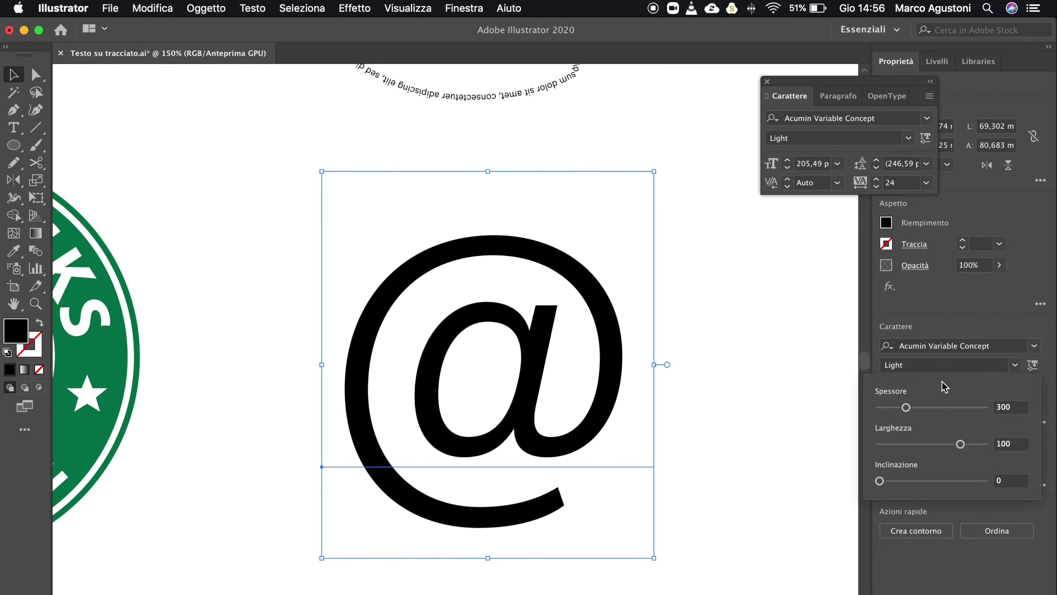
drag(915, 411, 924, 410)
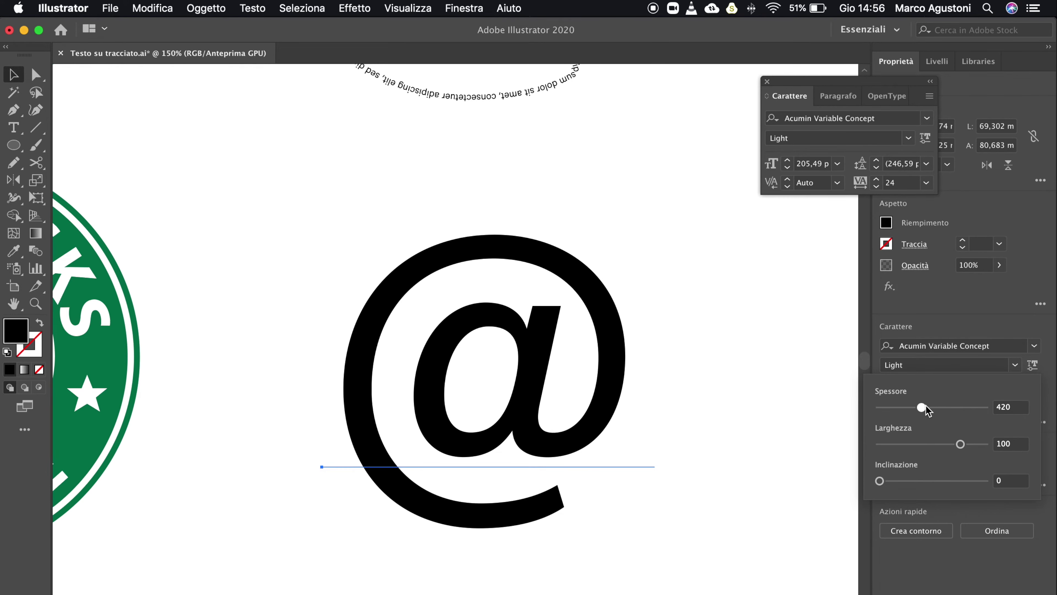
key(super+1)
scroll(377, 262, up, 1)
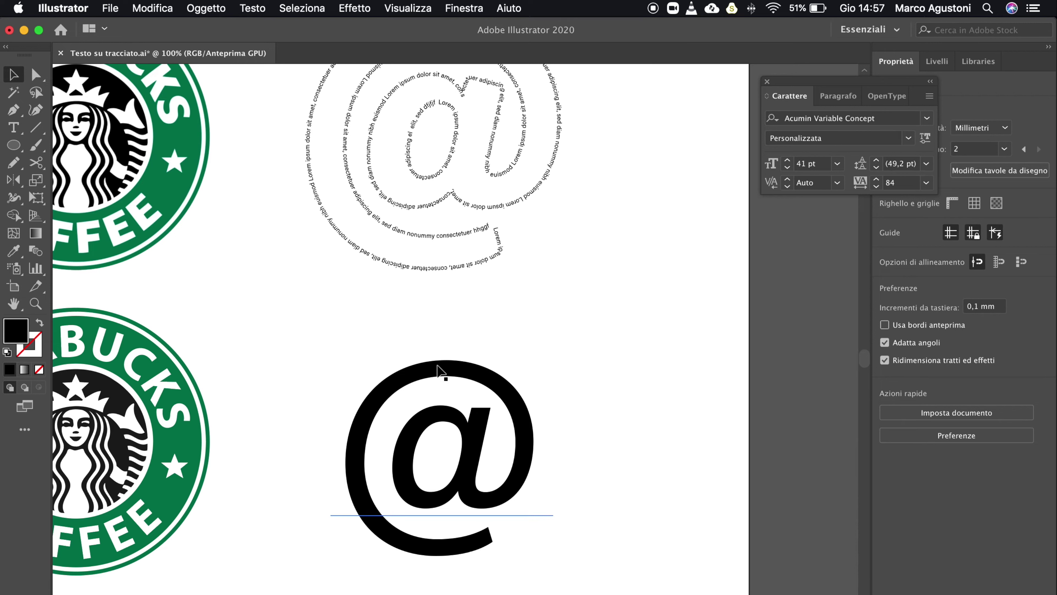
click(459, 400)
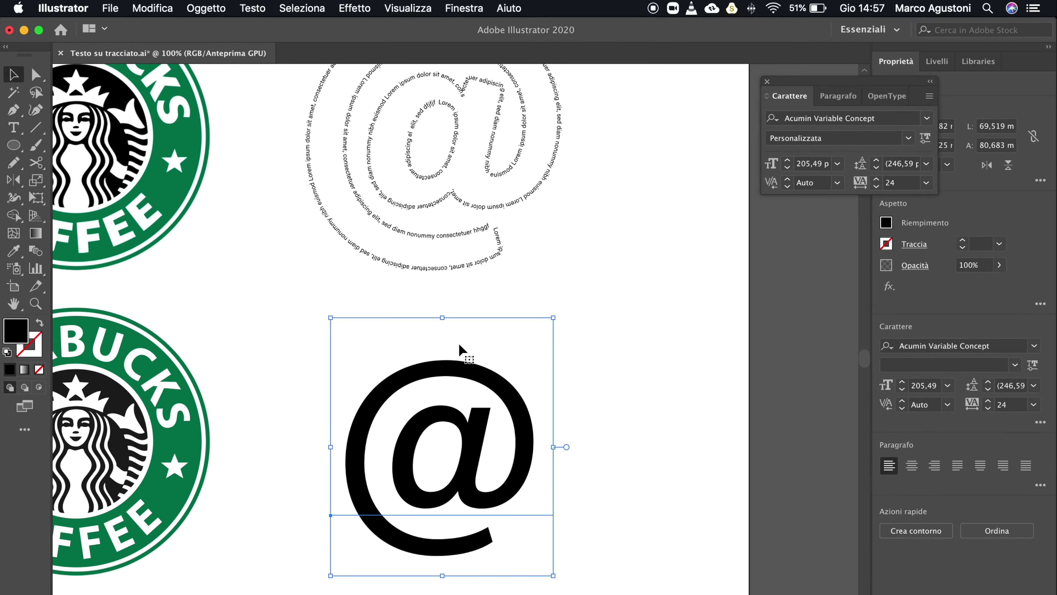
- Convert the bold @ to outlines and swap it to a black stroke with no fill
right_click(458, 391)
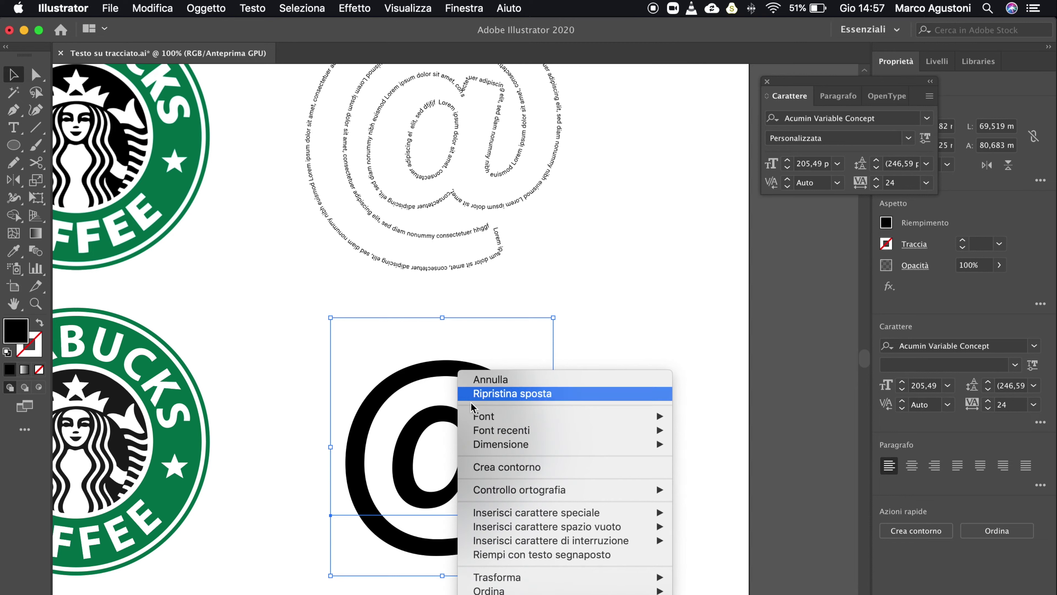
click(489, 467)
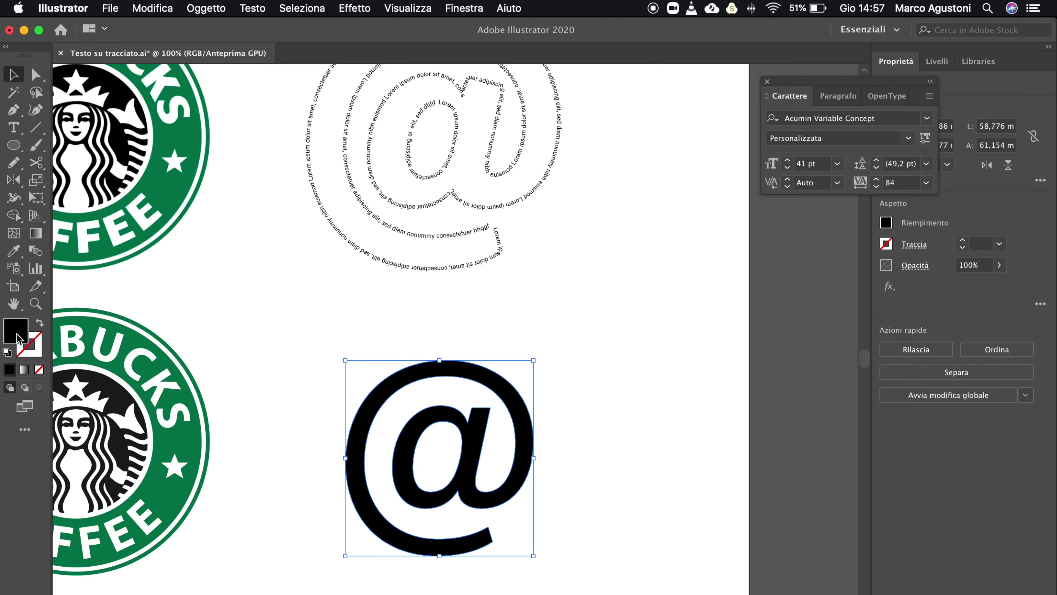
click(38, 325)
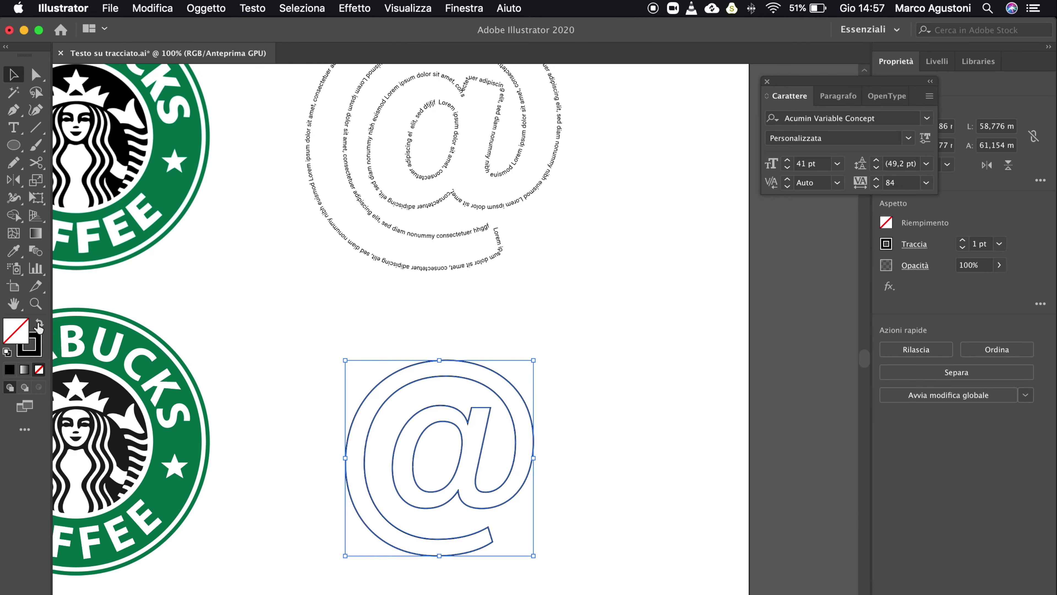
- Scale the @ outline up proportionally
click(319, 347)
click(402, 389)
drag(533, 360, 583, 315)
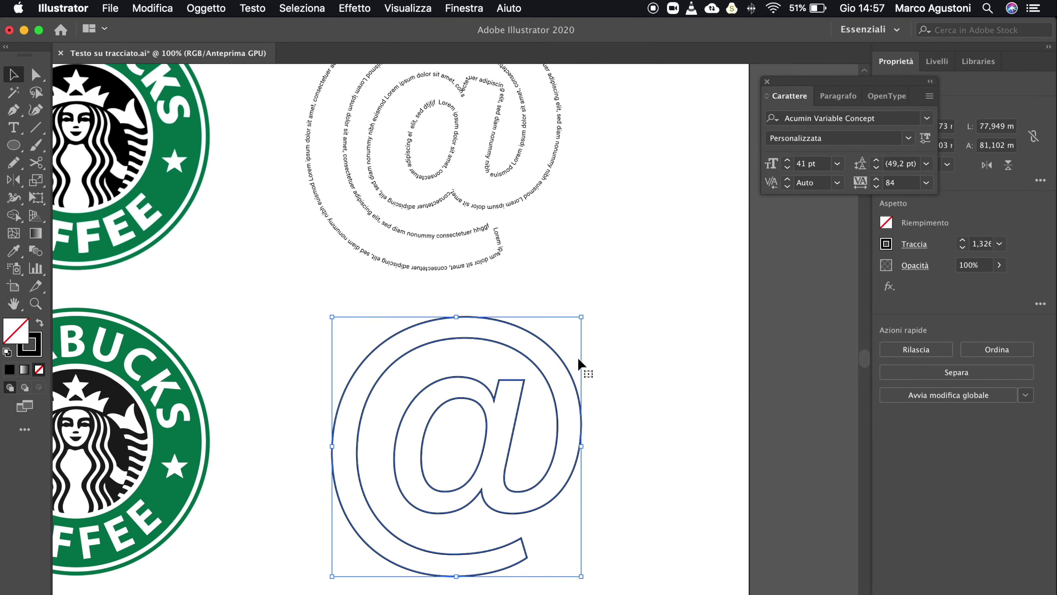
click(610, 355)
key(super+plus)
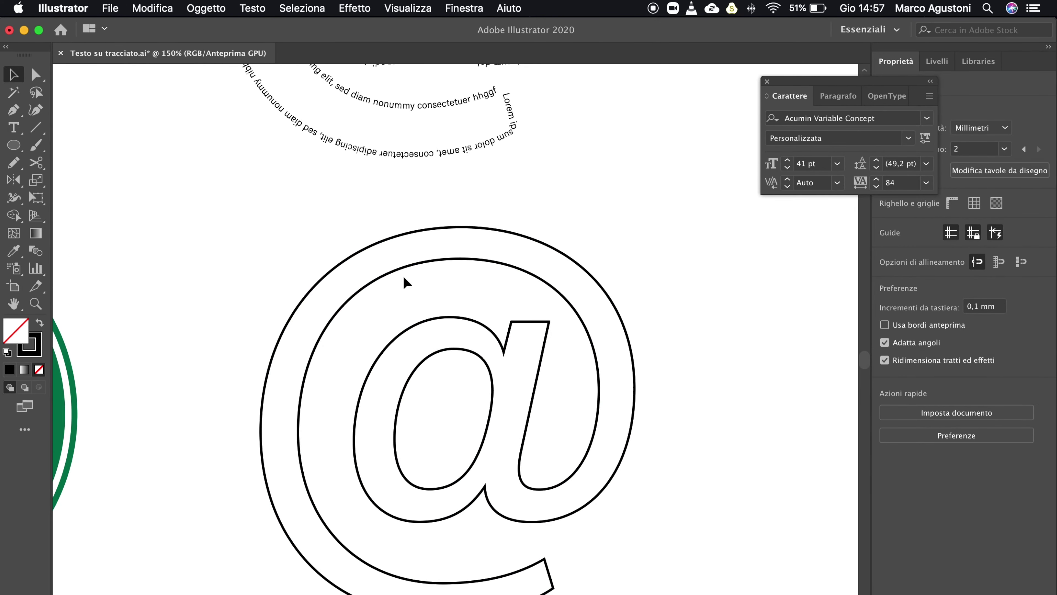
- Try placing type along the @ outline and dismiss the compound path warning
click(490, 373)
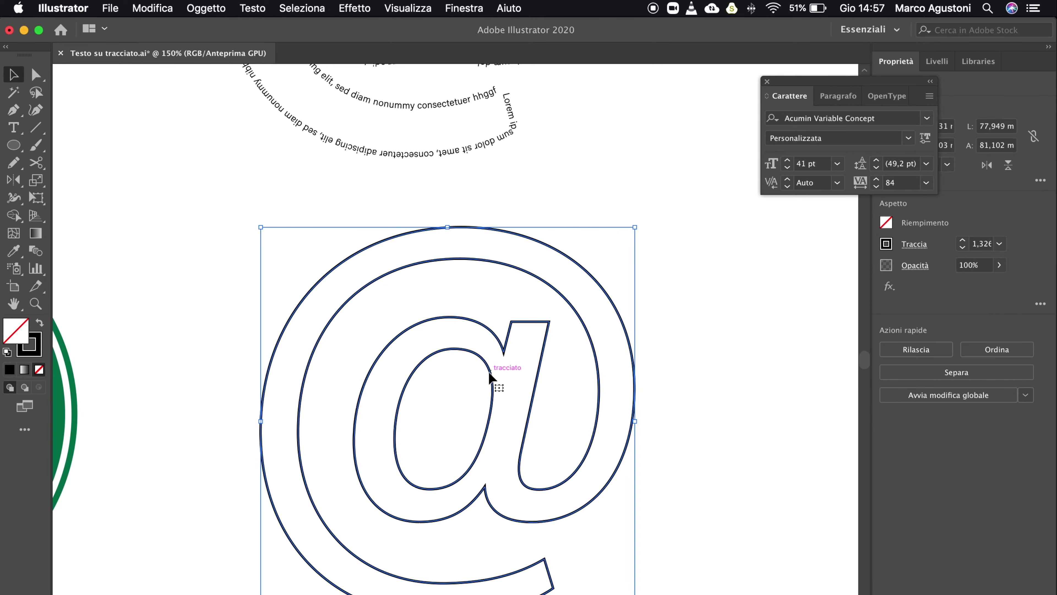
scroll(490, 373, down, 2)
click(19, 130)
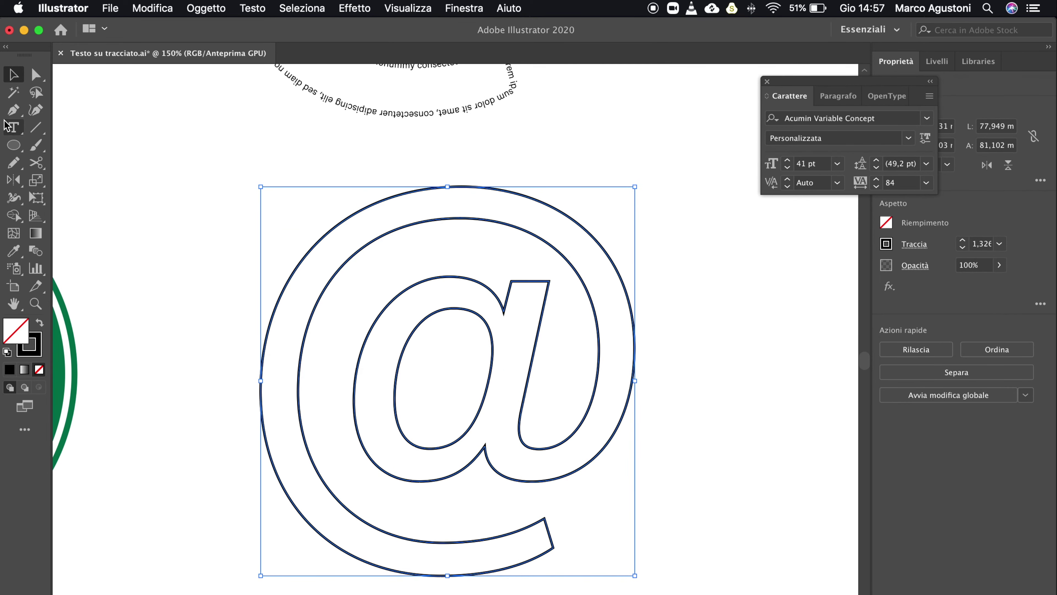
drag(21, 132, 118, 162)
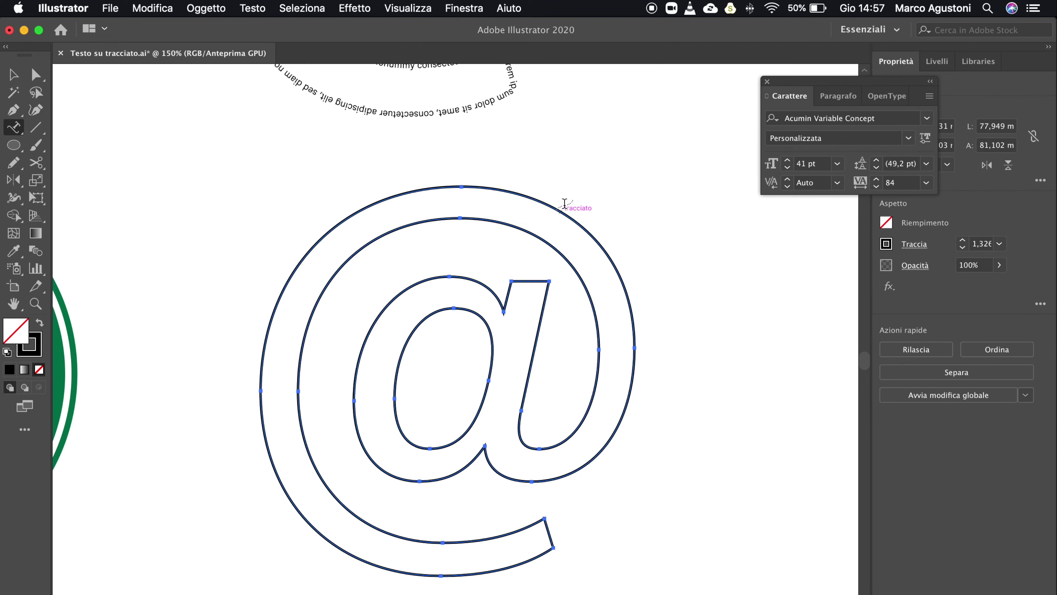
click(484, 186)
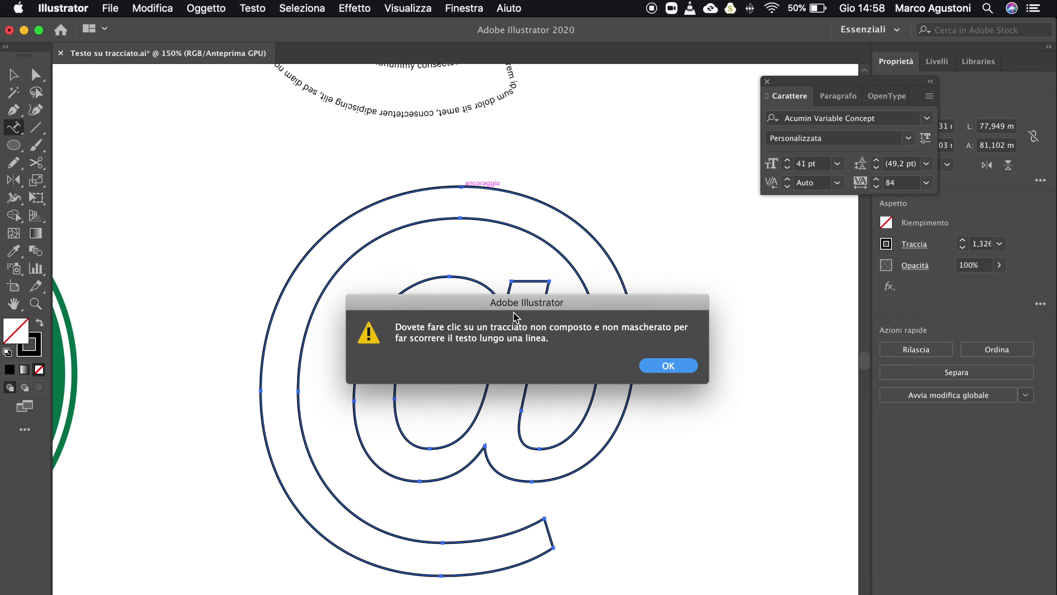
key(Return)
- Release the @ compound path into separate outer and inner-oval paths
click(13, 74)
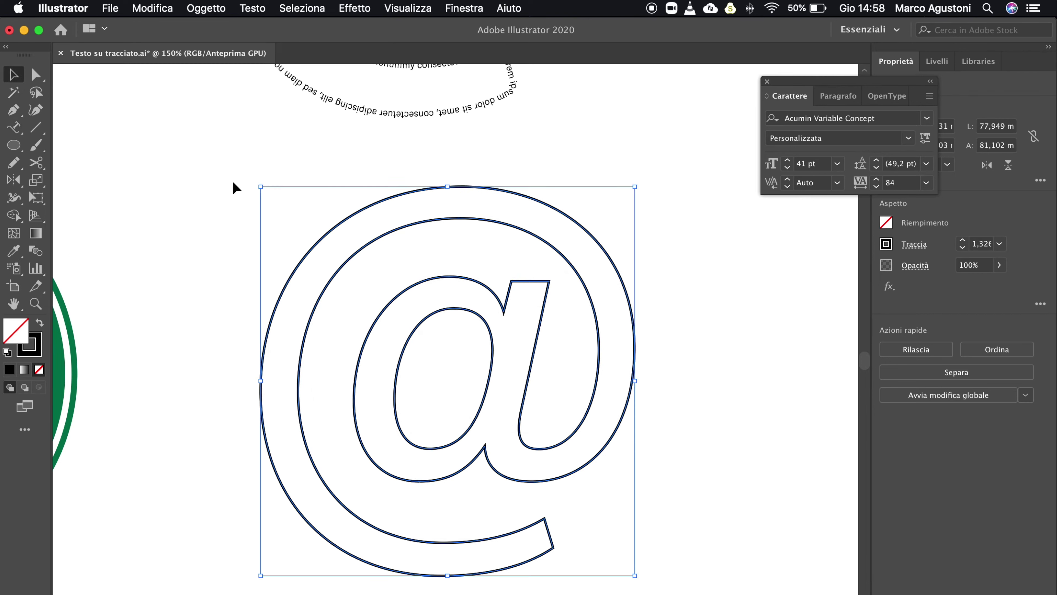
right_click(461, 265)
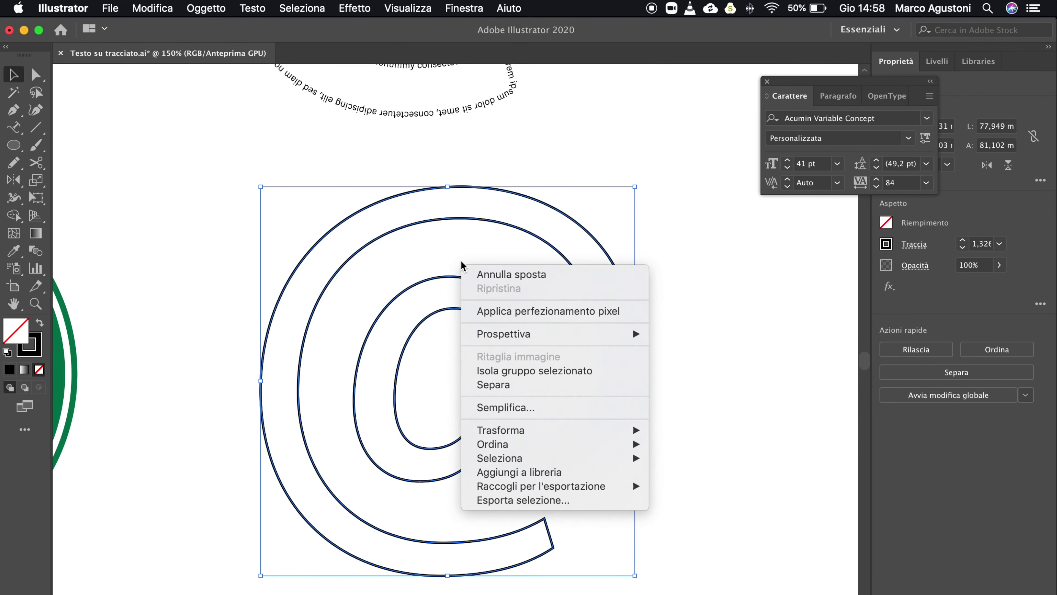
click(506, 384)
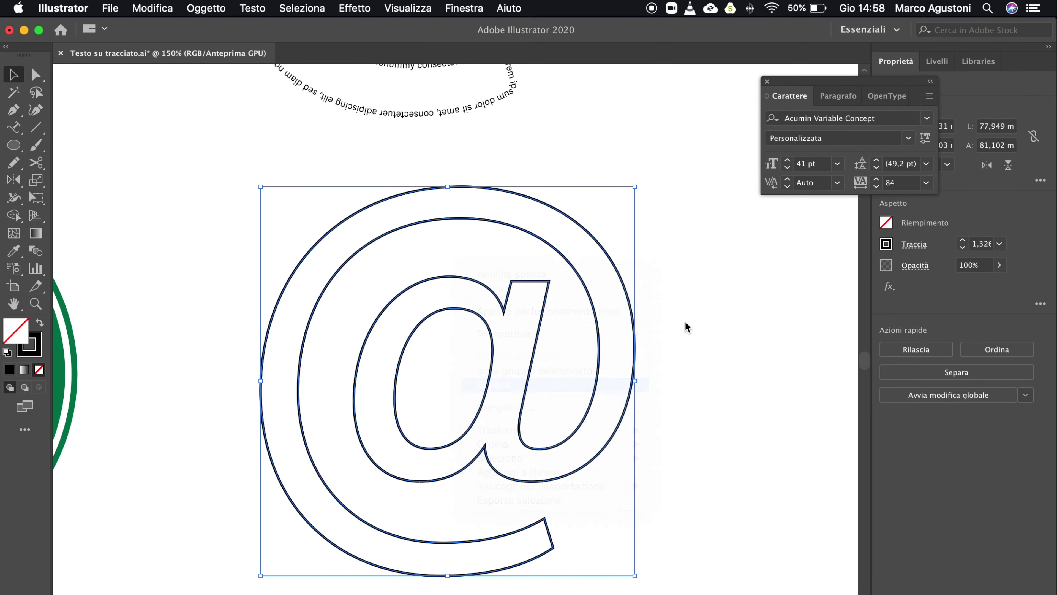
click(684, 321)
click(437, 316)
right_click(441, 308)
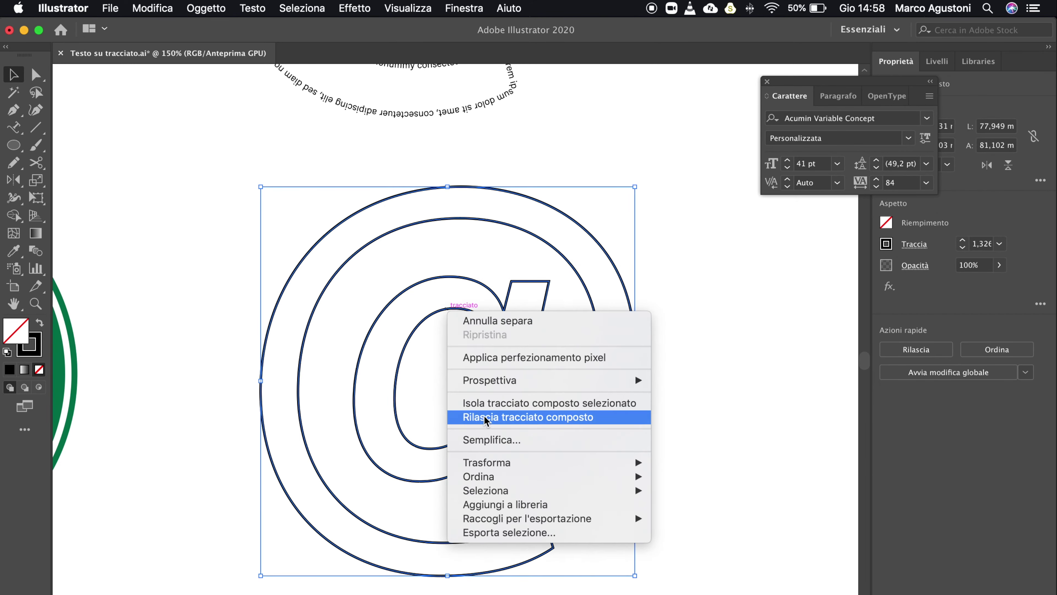
click(472, 416)
click(520, 330)
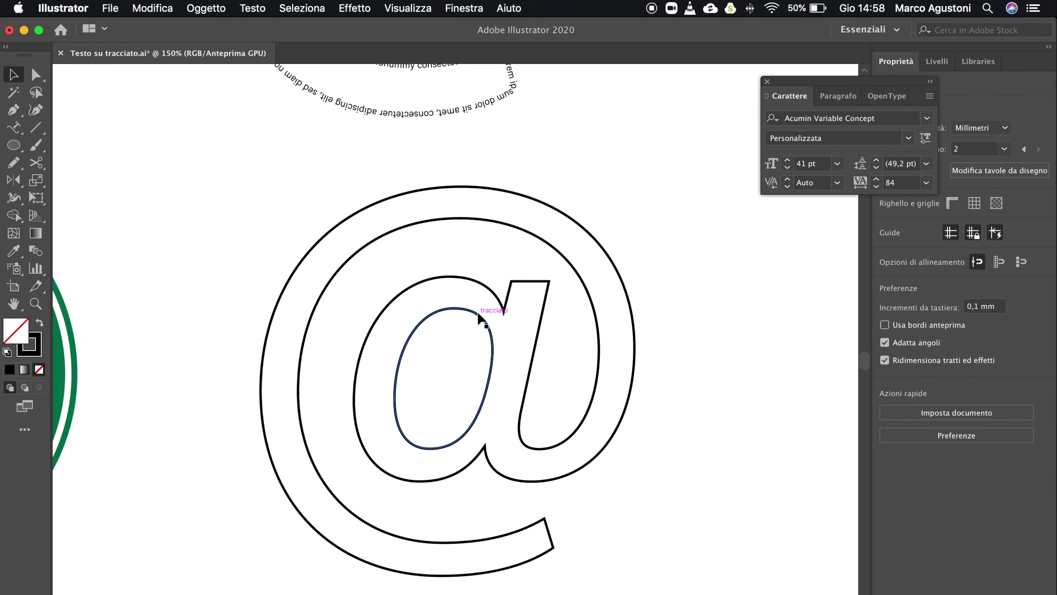
- Test that the inner oval and outer path move independently, then select the outer path
key(super+plus)
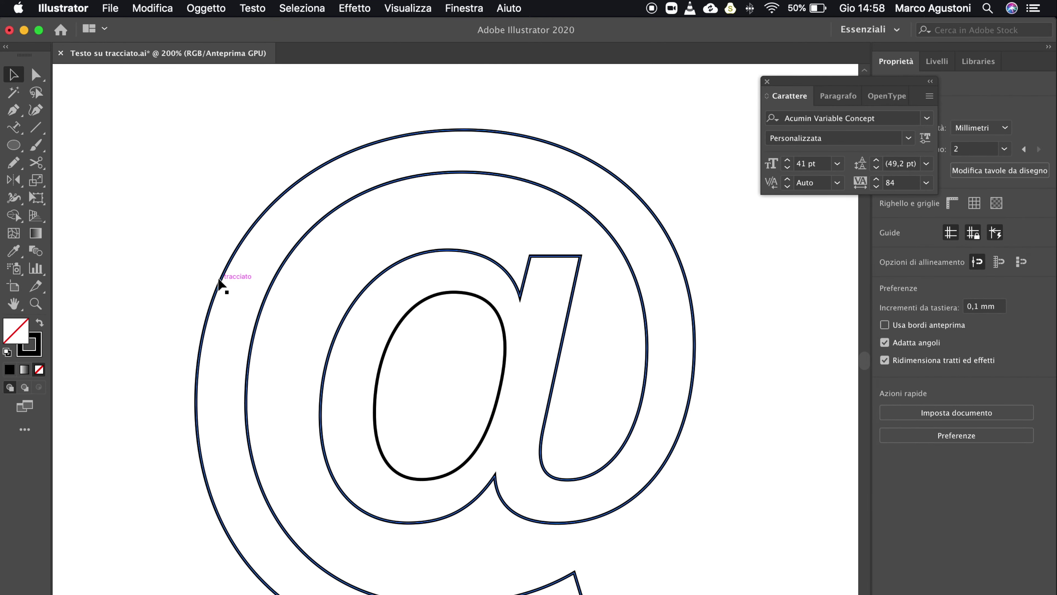
scroll(395, 344, down, 2)
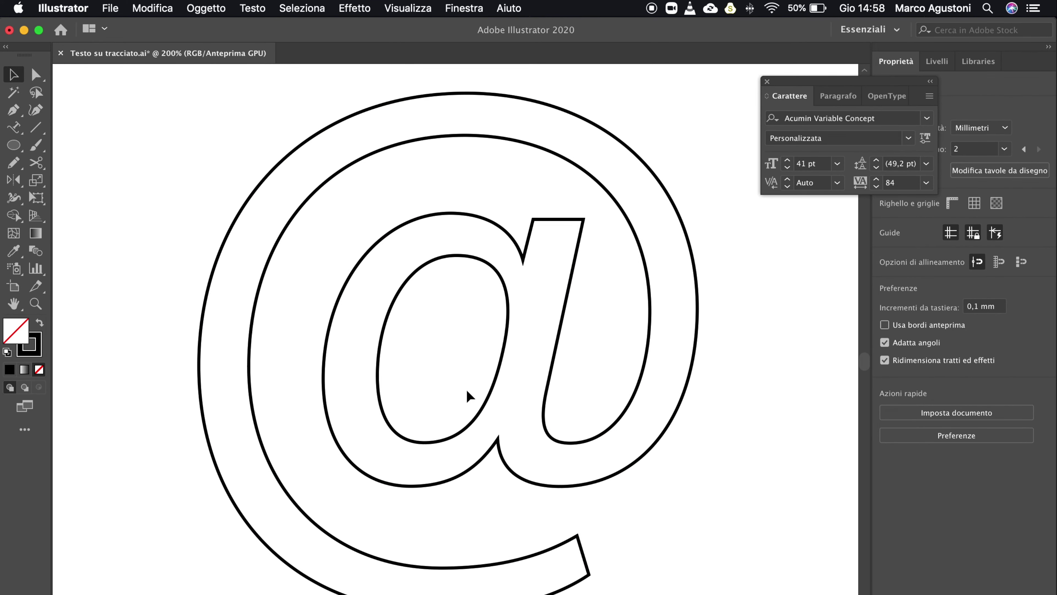
mouse_move(483, 260)
mouse_down()
mouse_move(119, 281)
mouse_move(153, 284)
mouse_up()
key(super+z)
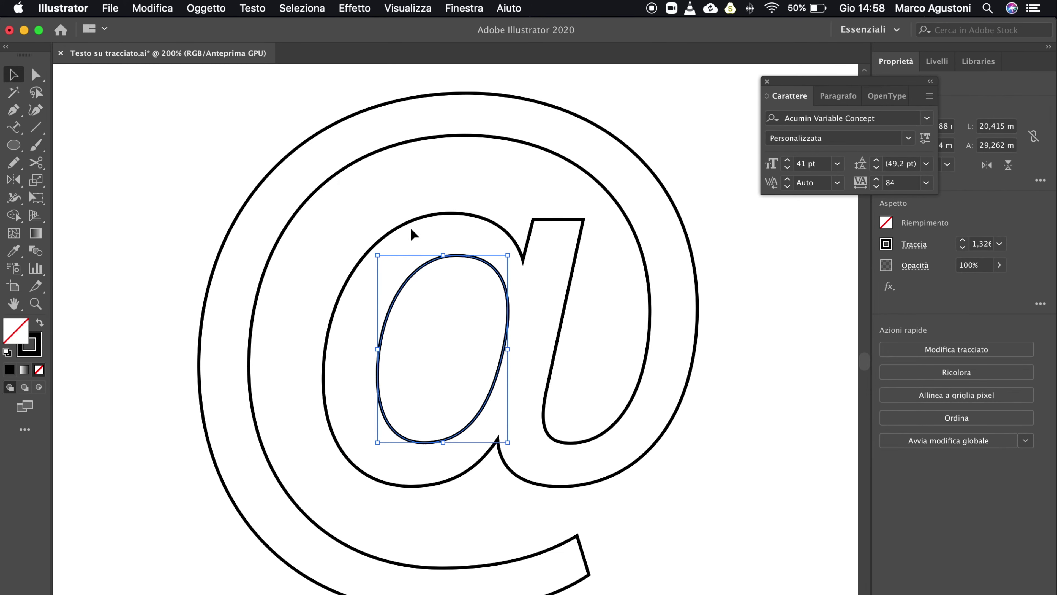
drag(412, 234, 262, 204)
key(super+z)
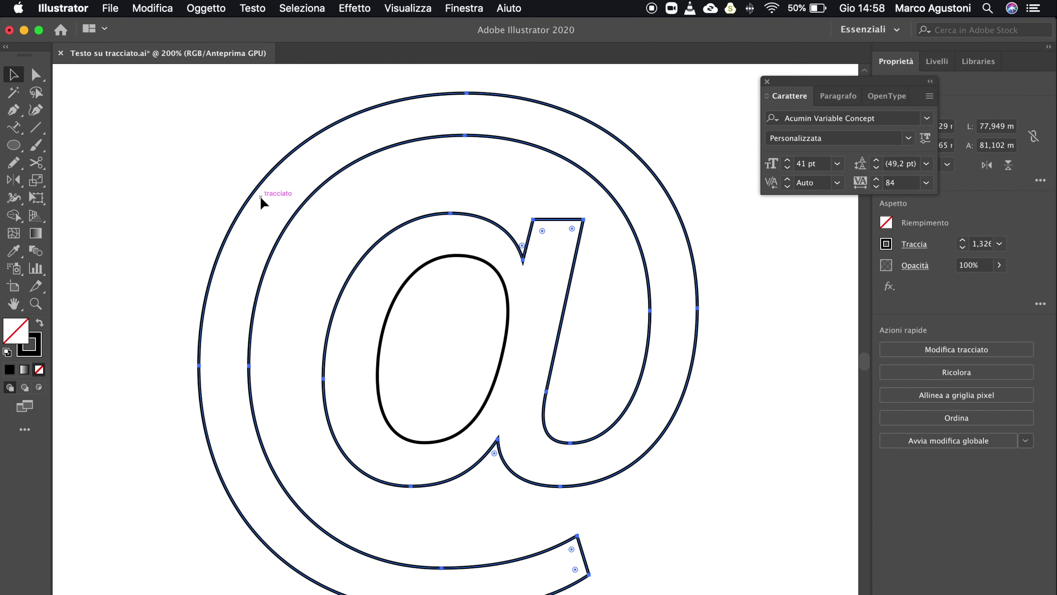
click(261, 204)
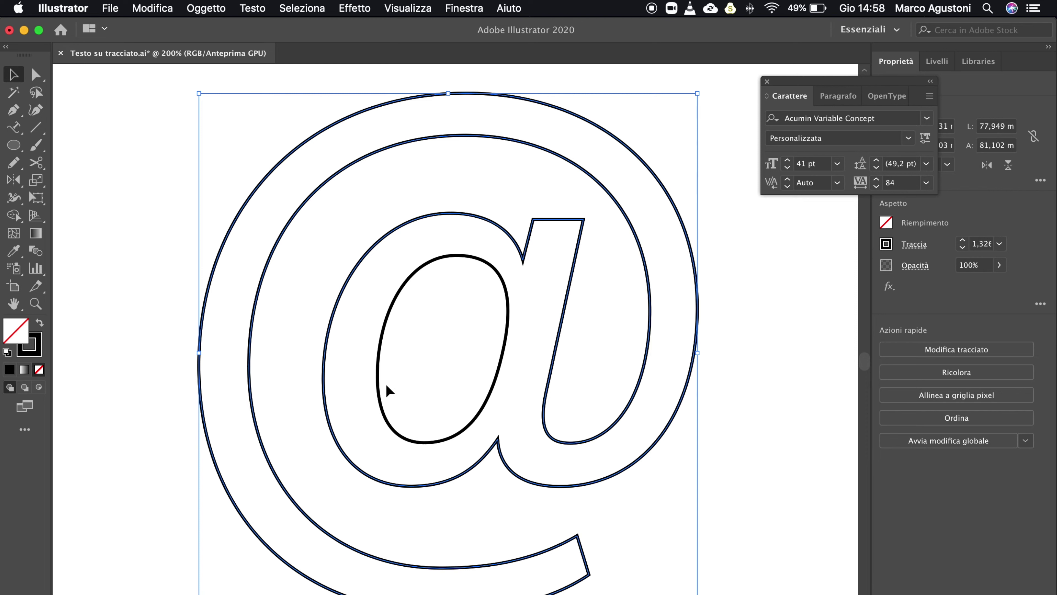
click(13, 128)
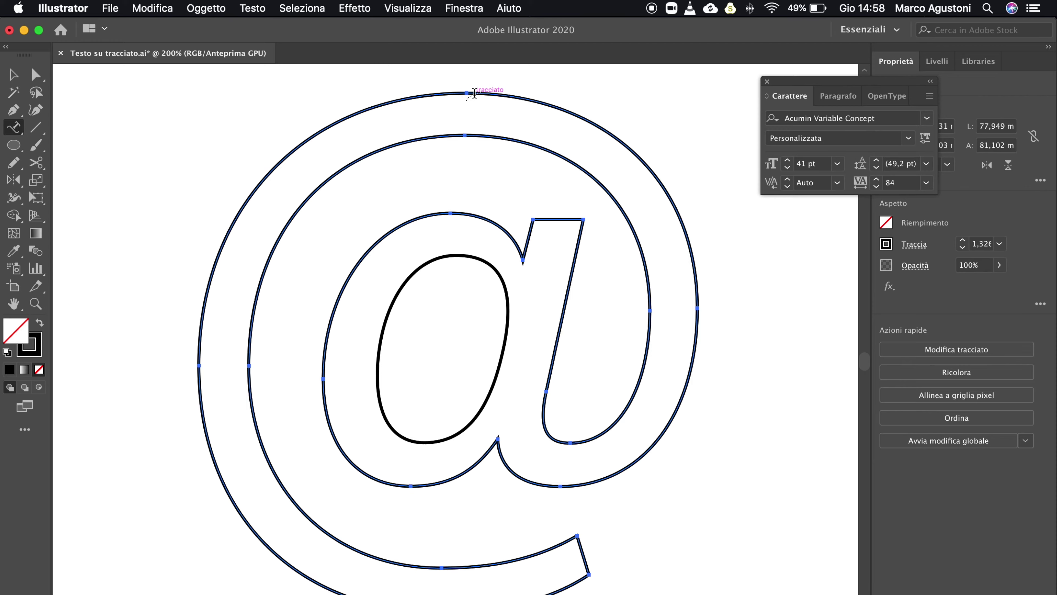
- Run placeholder text along the outer @ path and shrink it to 5 pt
click(461, 135)
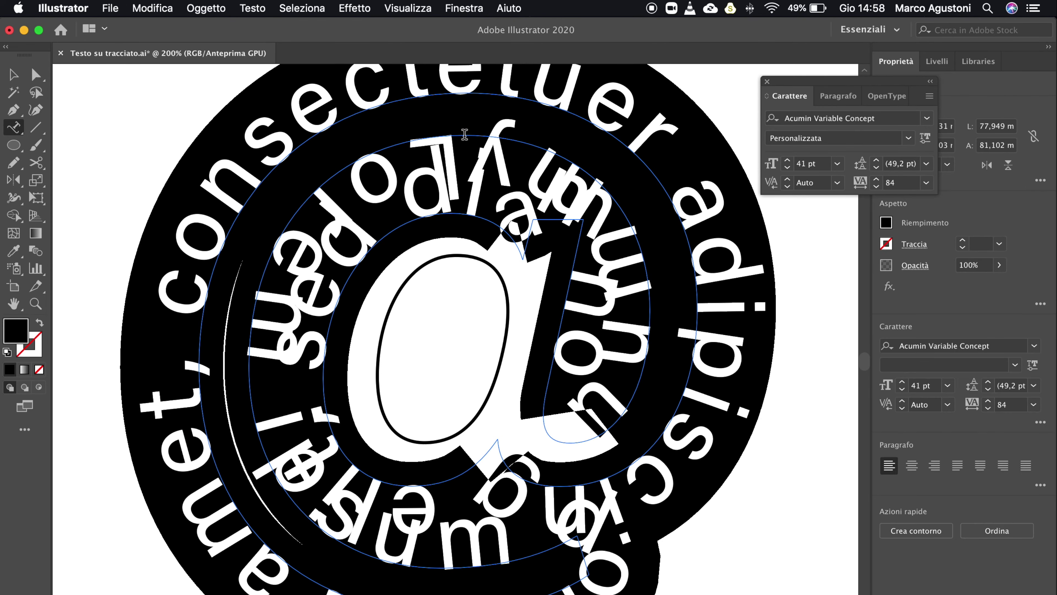
click(902, 389)
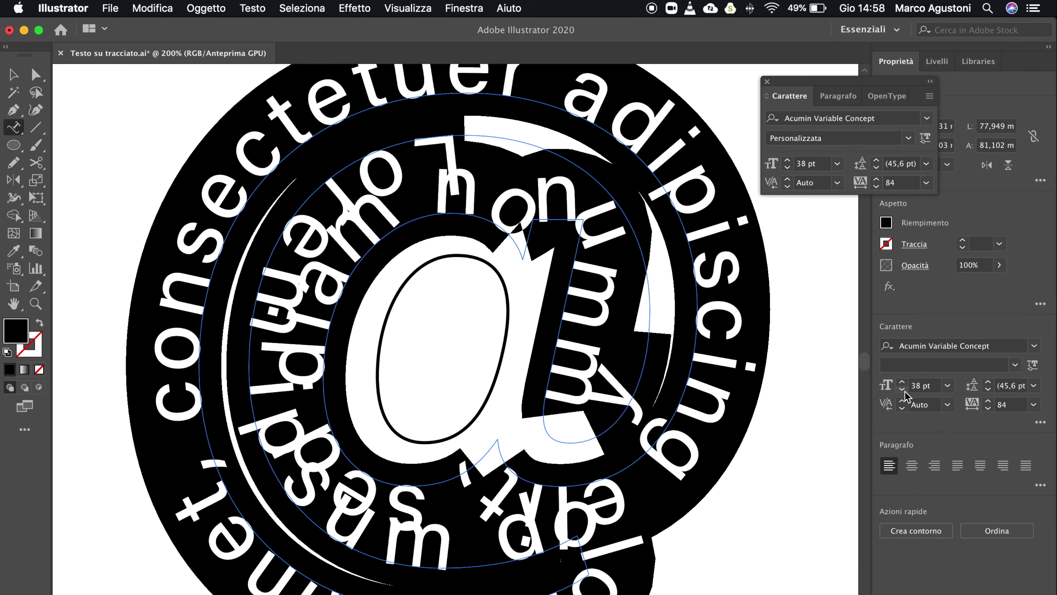
click(902, 389)
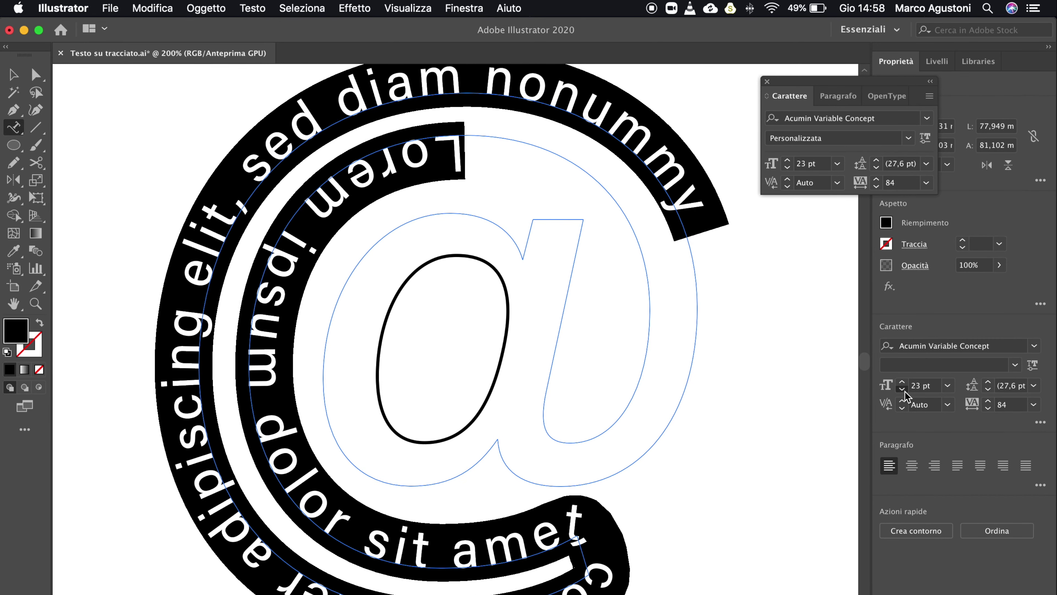
click(902, 389)
click(902, 389)
click(902, 388)
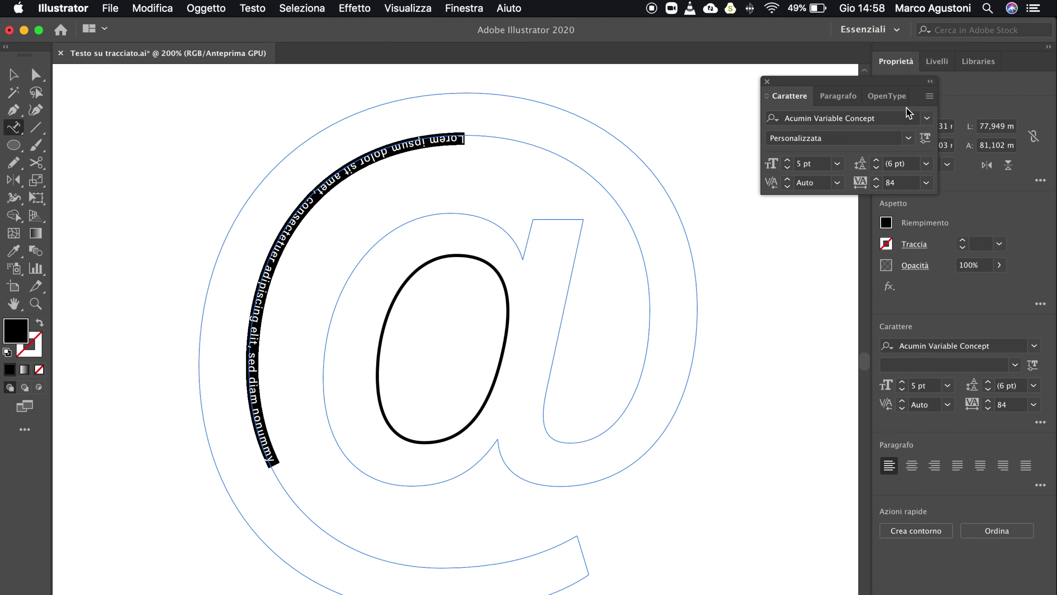
- Reset the path text to Myriad Pro Regular at 7 pt and select all of it
click(929, 96)
click(822, 304)
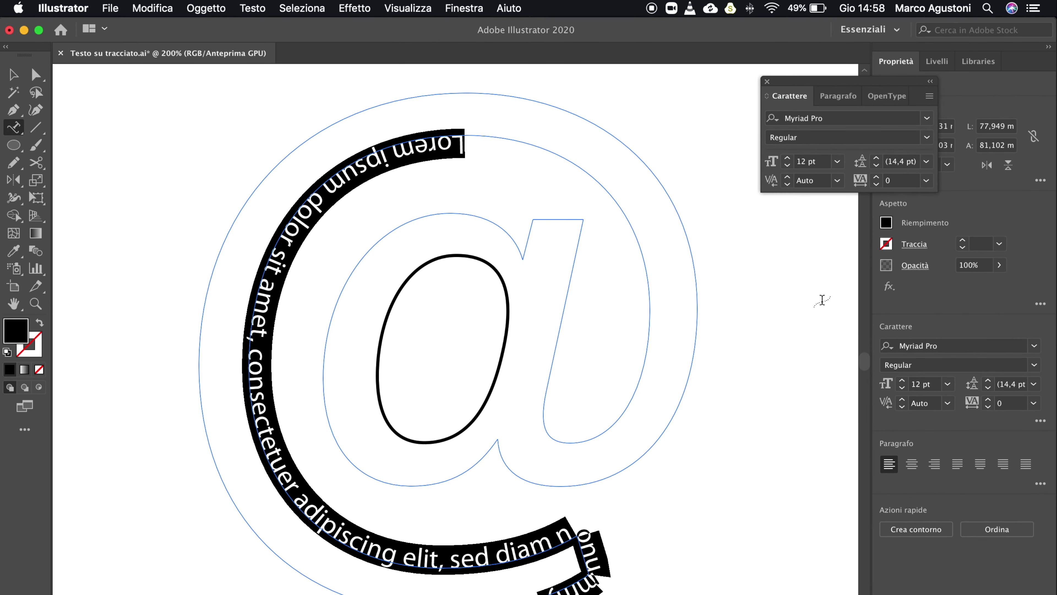
click(788, 166)
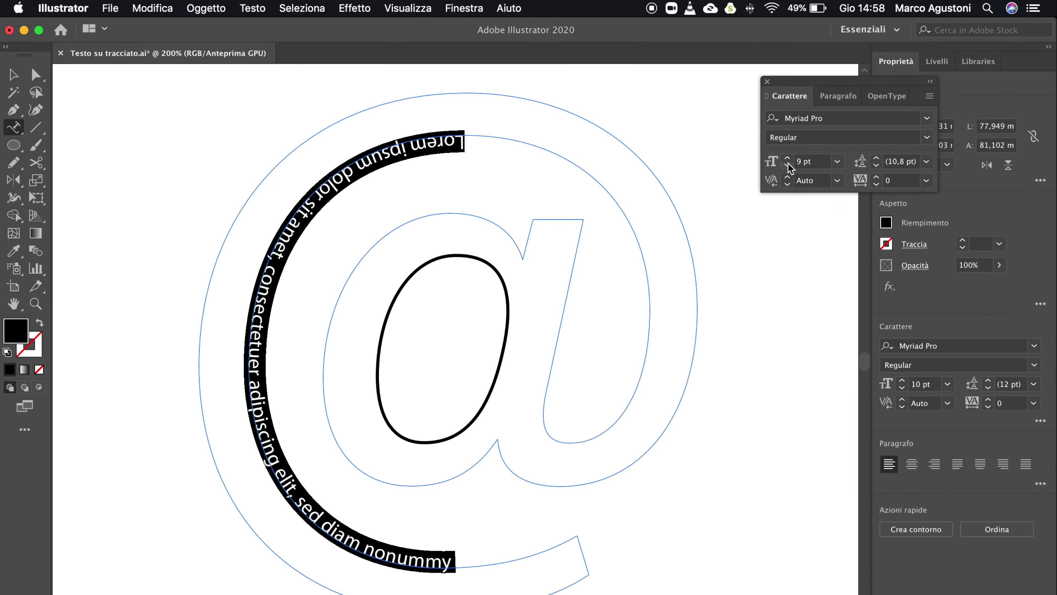
click(788, 166)
click(457, 144)
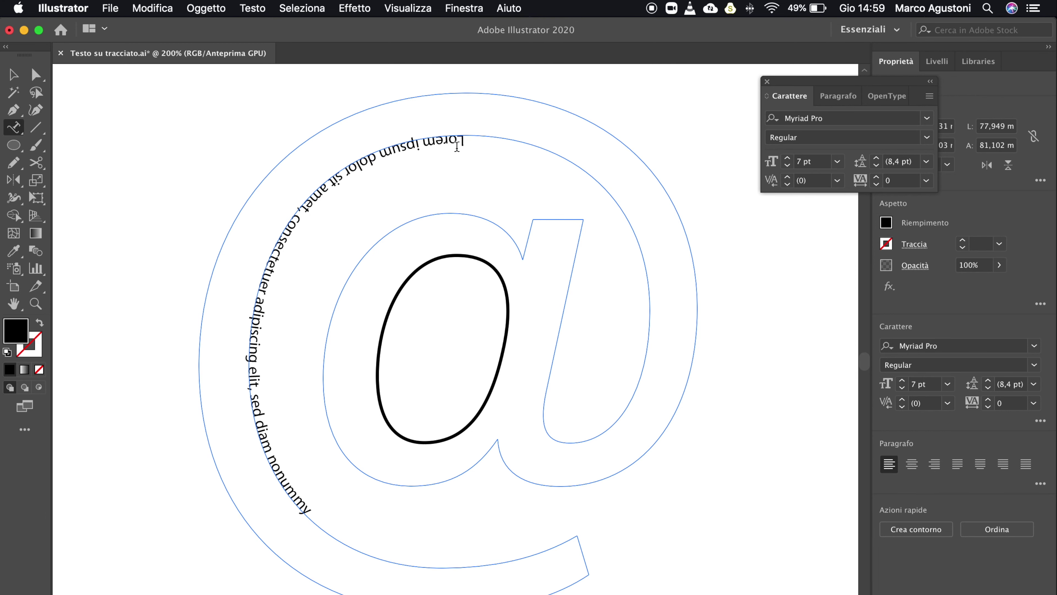
drag(308, 514, 485, 105)
key(super+a)
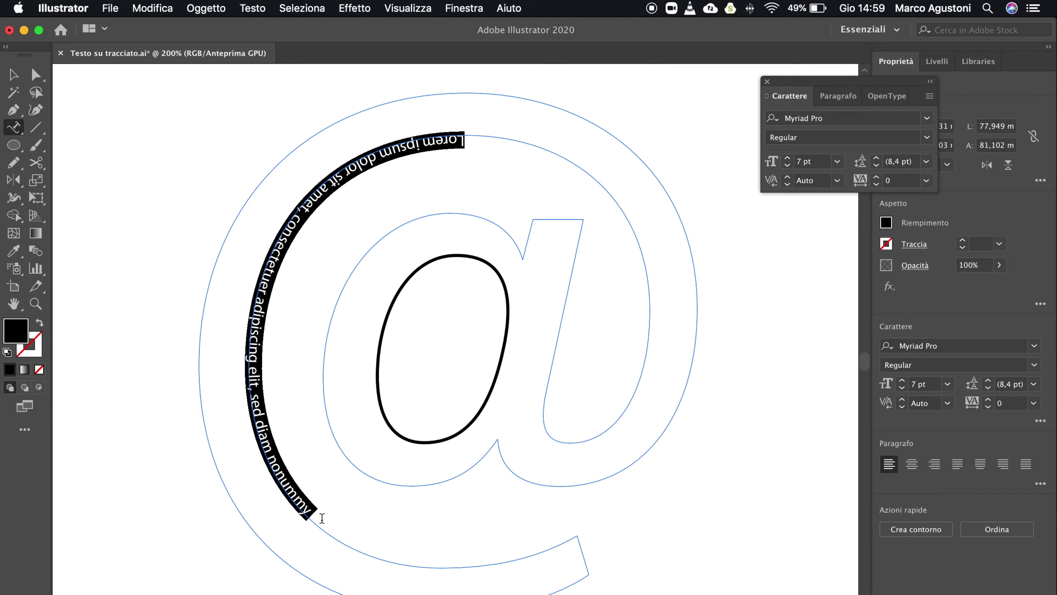
- Extend placeholder text around the whole @ outline, trimming the inner-ring words to end at 'nonummy'
click(322, 523)
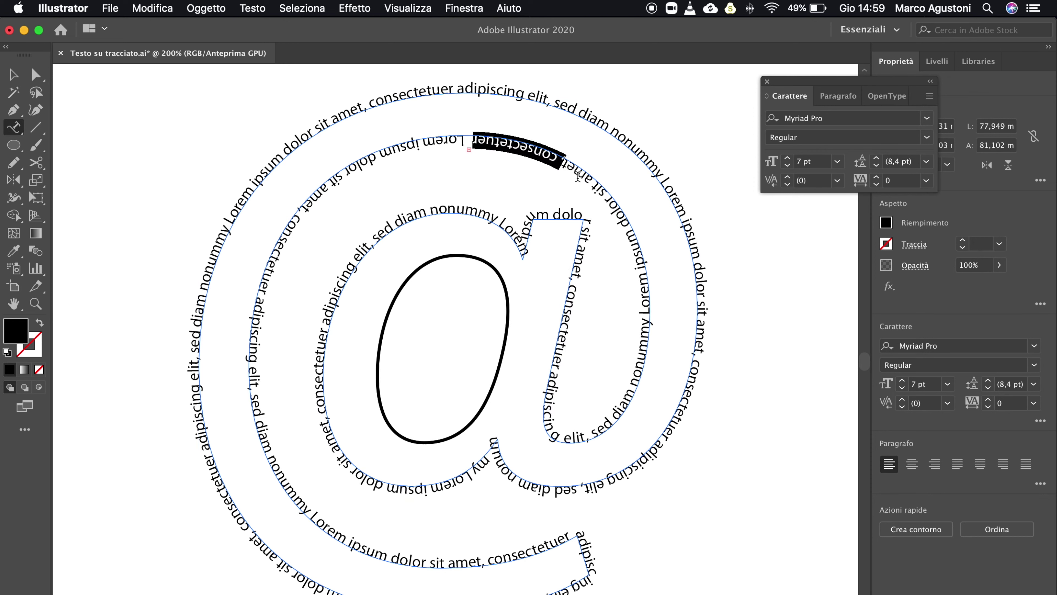
drag(474, 138, 626, 222)
key(BackSpace)
drag(492, 141, 545, 155)
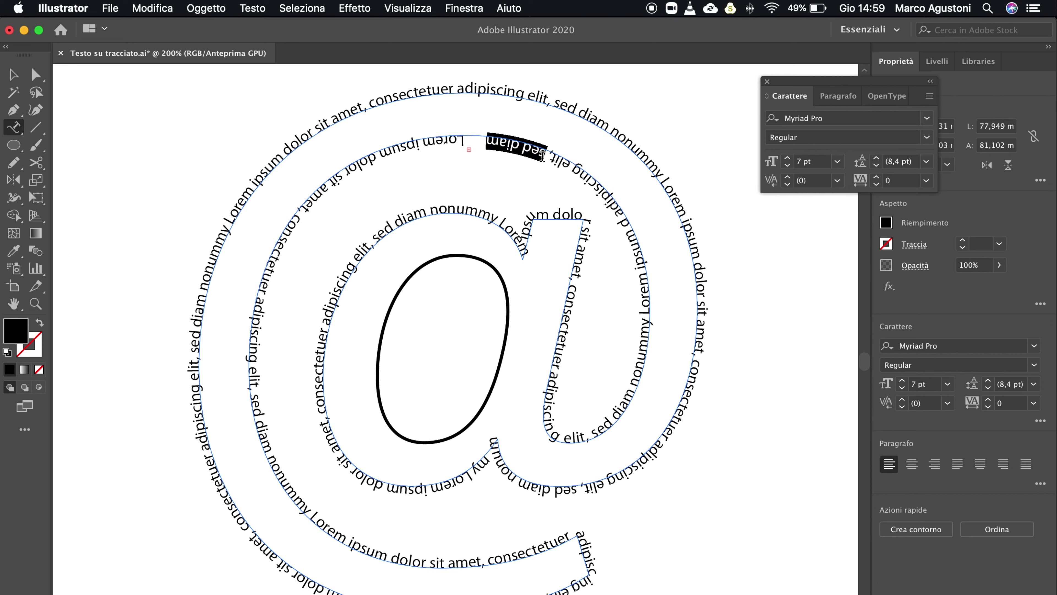
text(nonummy)
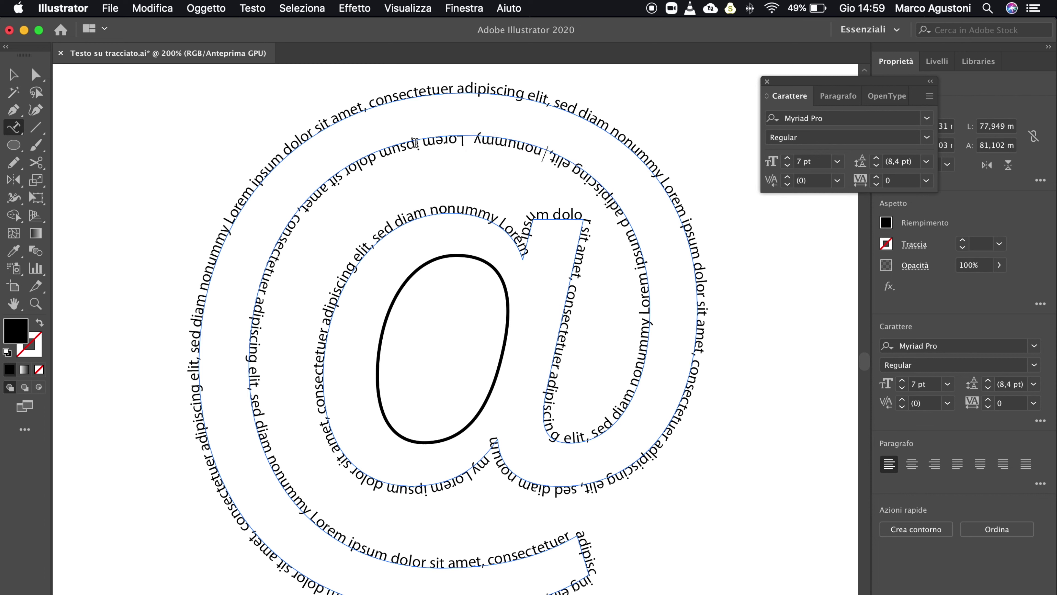
click(13, 74)
click(778, 420)
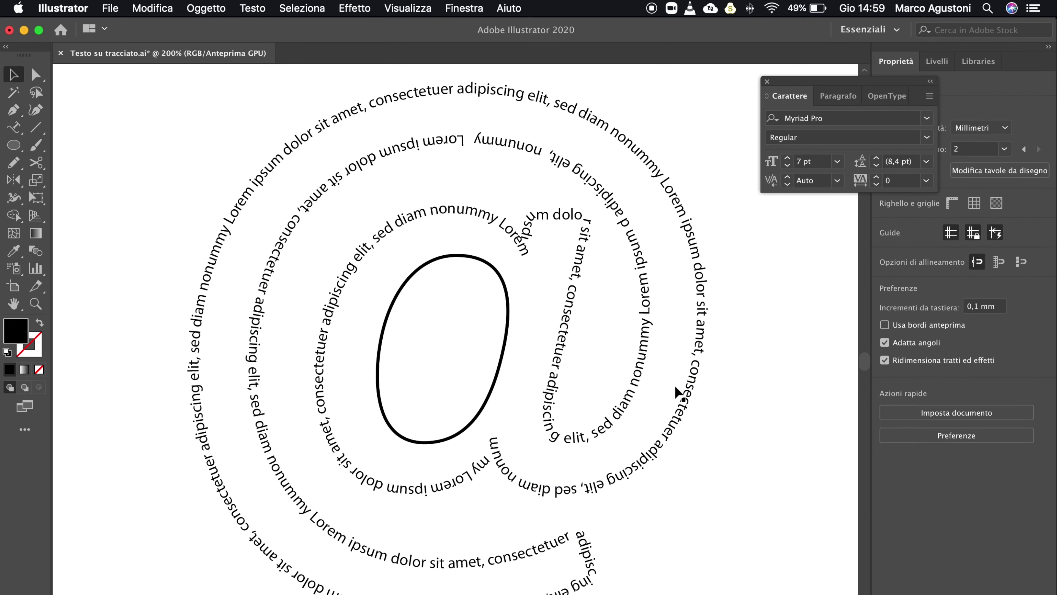
- Run Lorem ipsum placeholder text along the @'s inner oval path
click(493, 270)
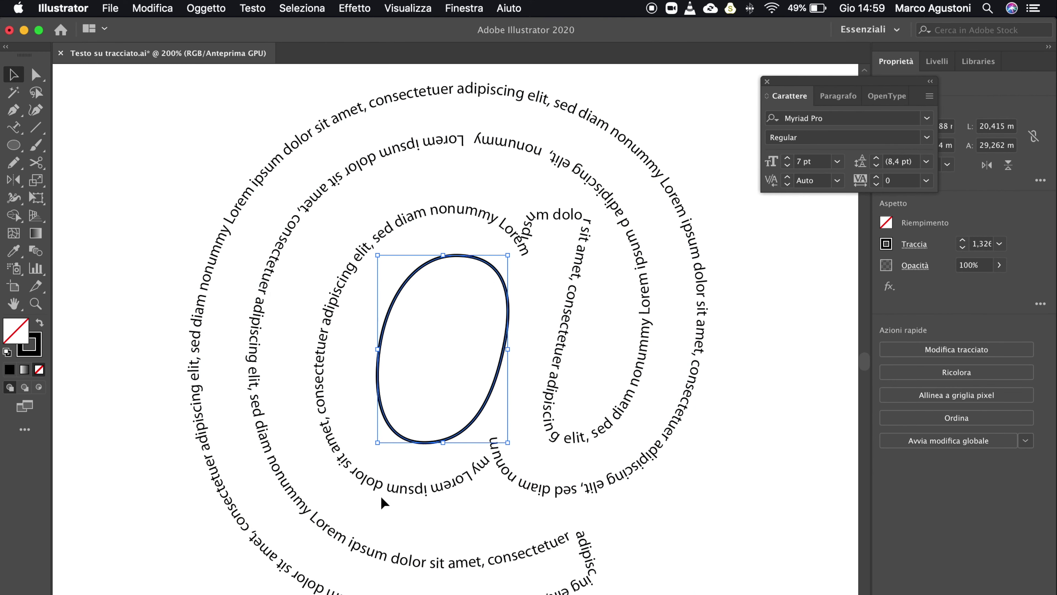
drag(13, 126, 104, 160)
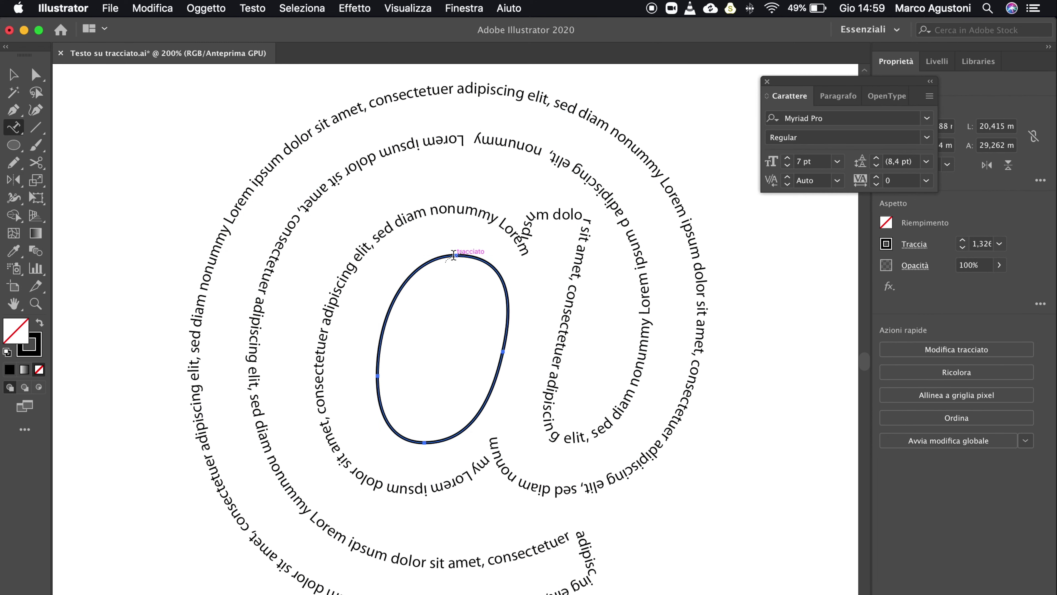
click(455, 255)
click(11, 73)
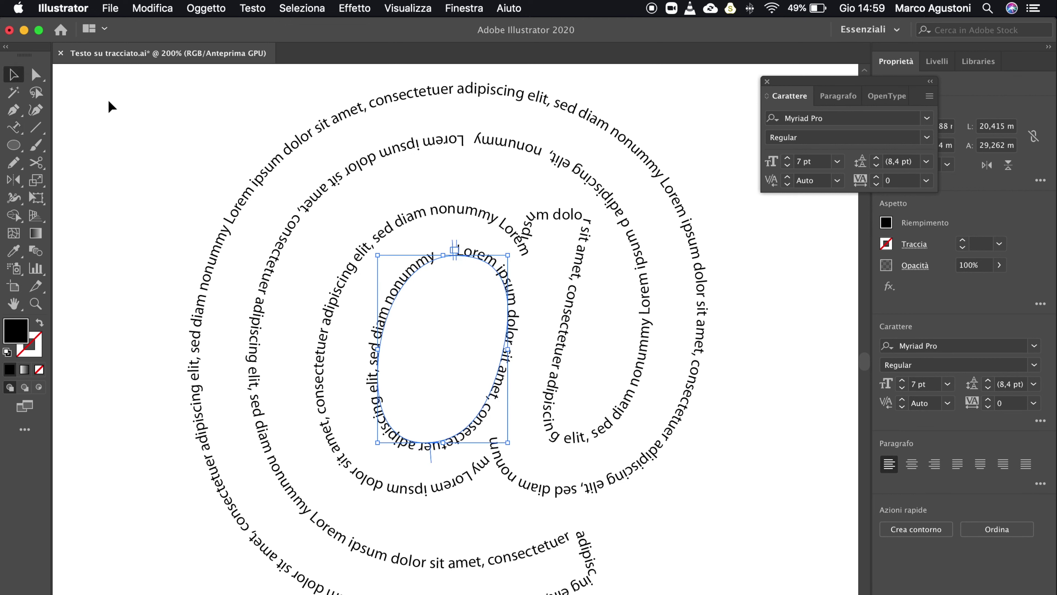
- Set the inner oval text's tracking to 14
key(super+plus)
click(1007, 403)
text(12)
key(Return)
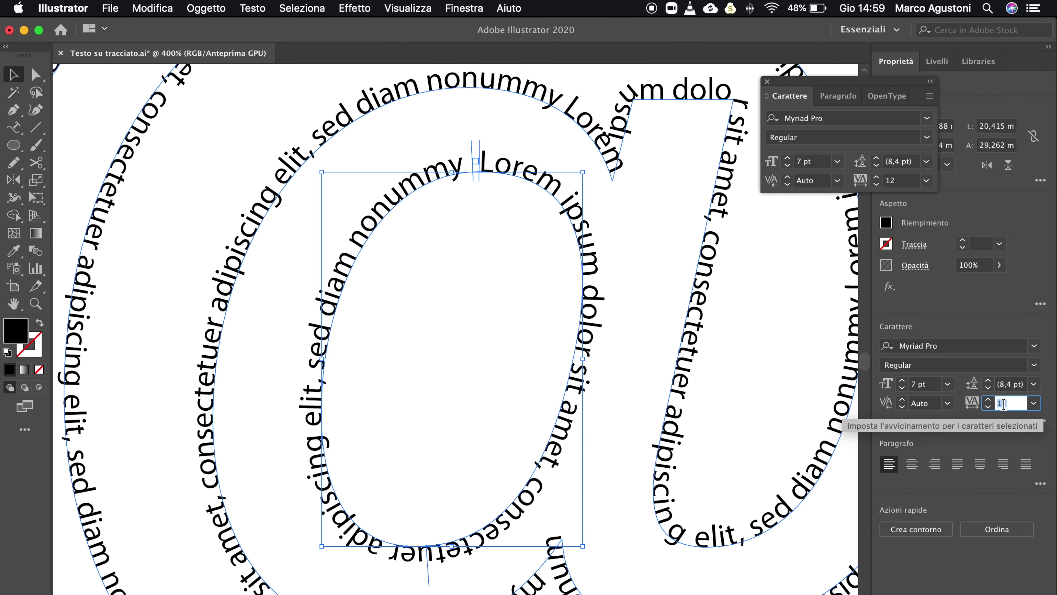
key(Up)
key(Up)
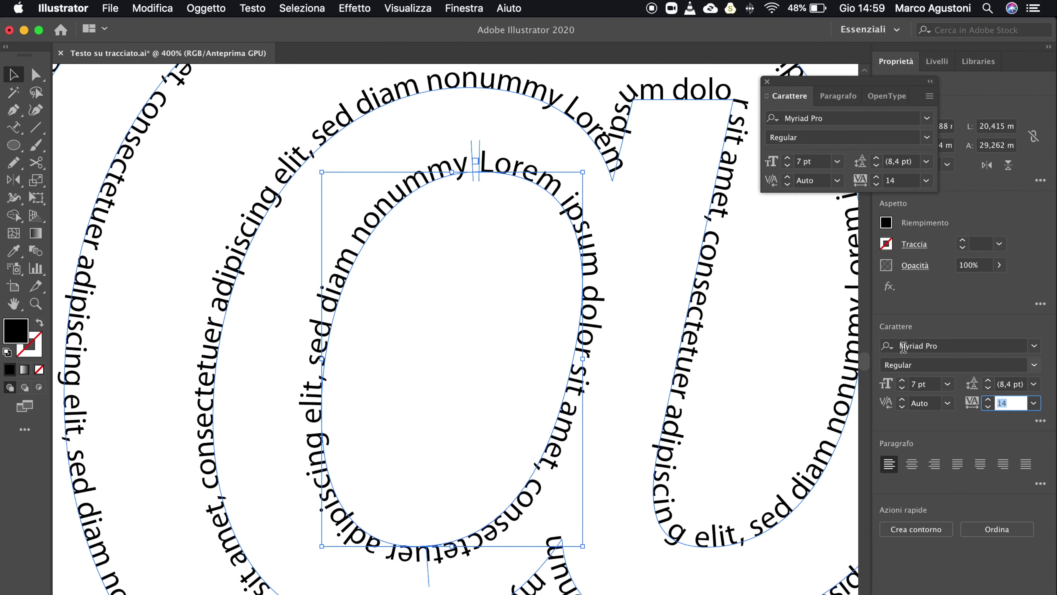
click(64, 89)
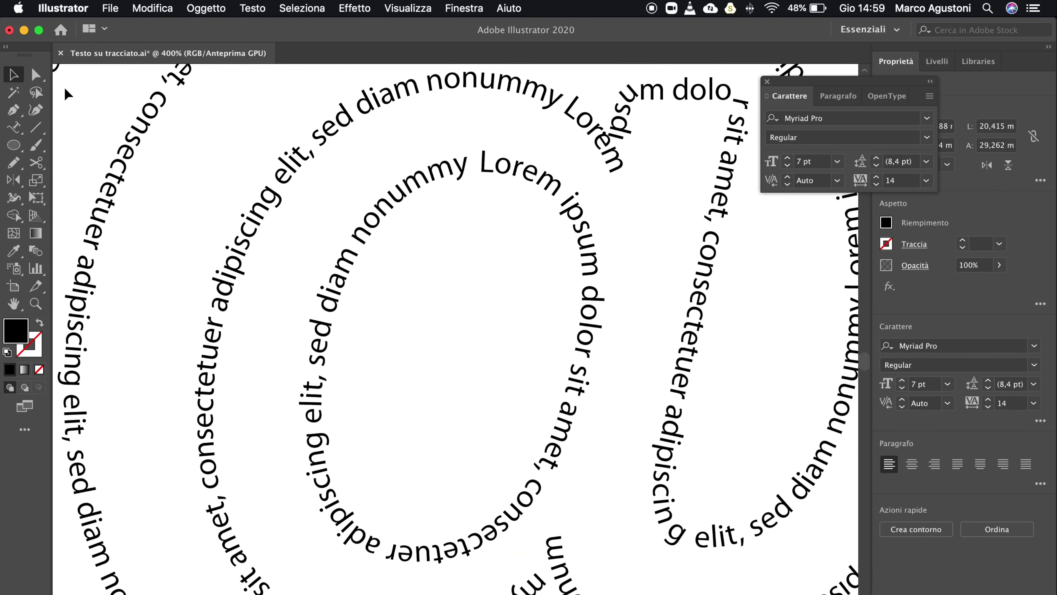
- Zoom out to view the finished @ design with its path text
key(super+minus)
key(super+minus)
key(super+minus)
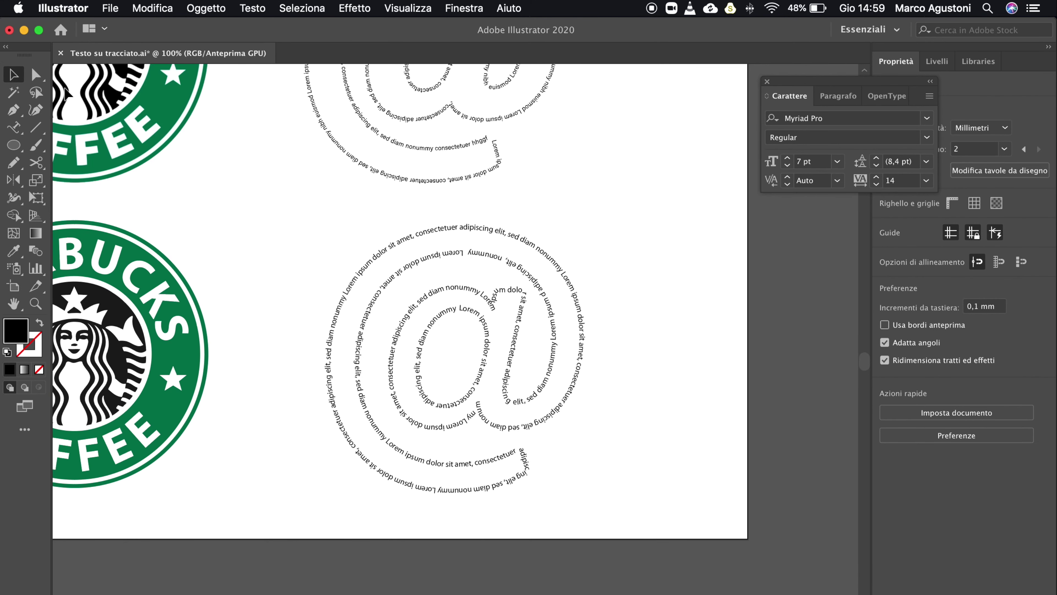